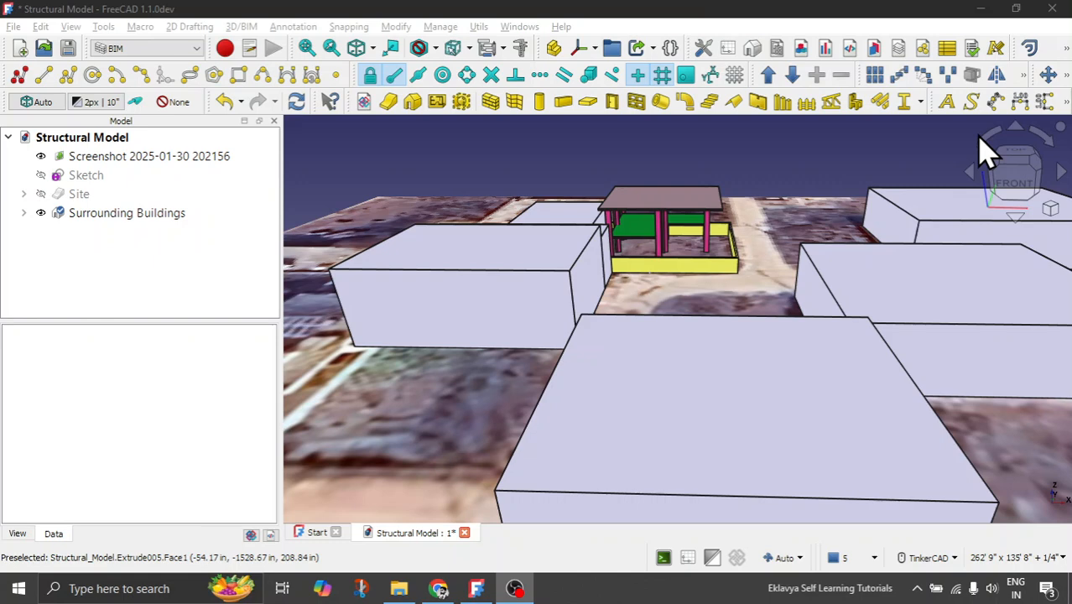
Examine the house structure and its surrounding buildings from several angles and up close
left_click(477, 588)
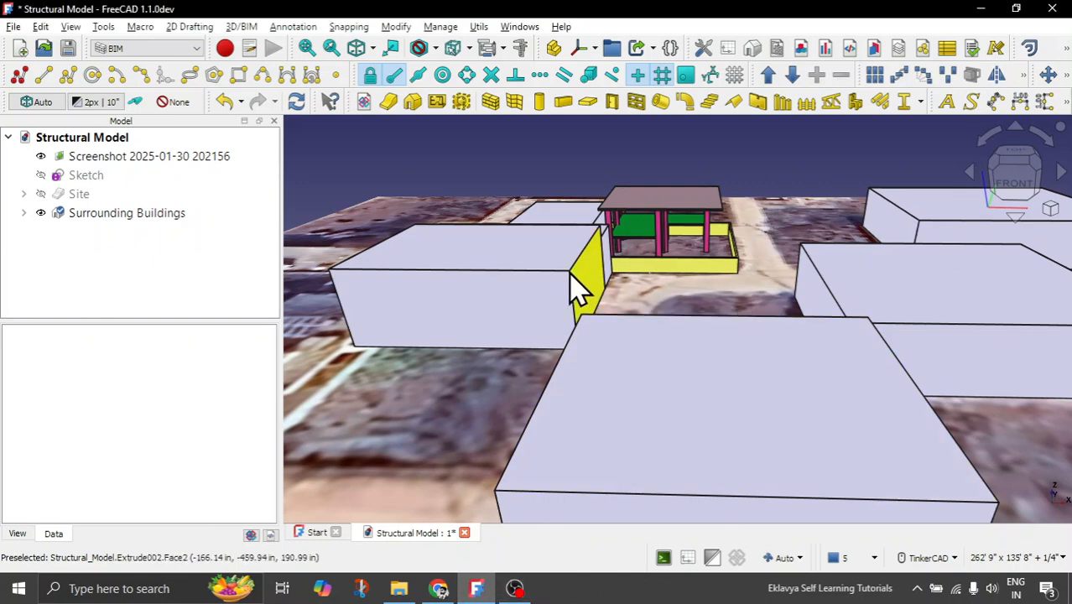
scroll(562, 295, "down", 3)
right_click_drag(838, 422, 869, 452)
scroll(587, 302, "up", 3)
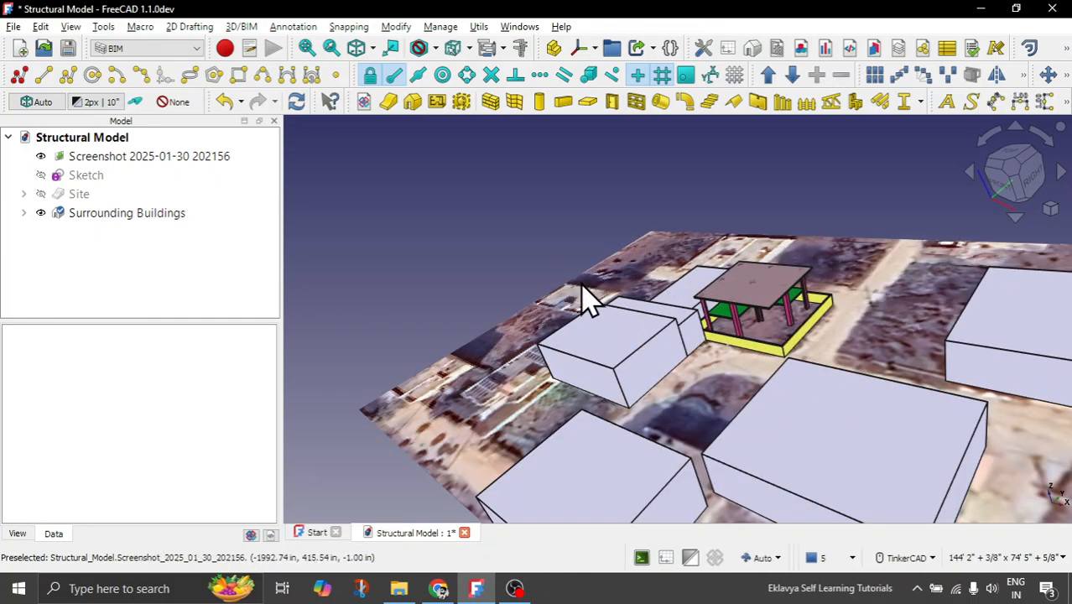
scroll(587, 298, "down", 3)
right_click_drag(687, 218, 701, 220)
scroll(688, 369, "up", 3)
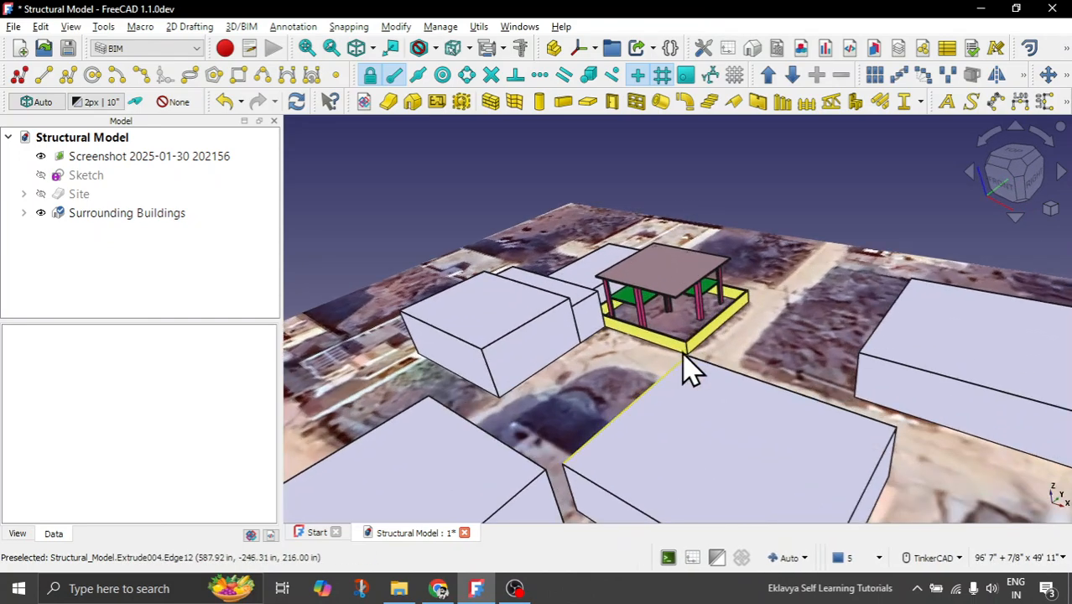
scroll(688, 369, "up", 3)
right_click_drag(672, 328, 713, 334)
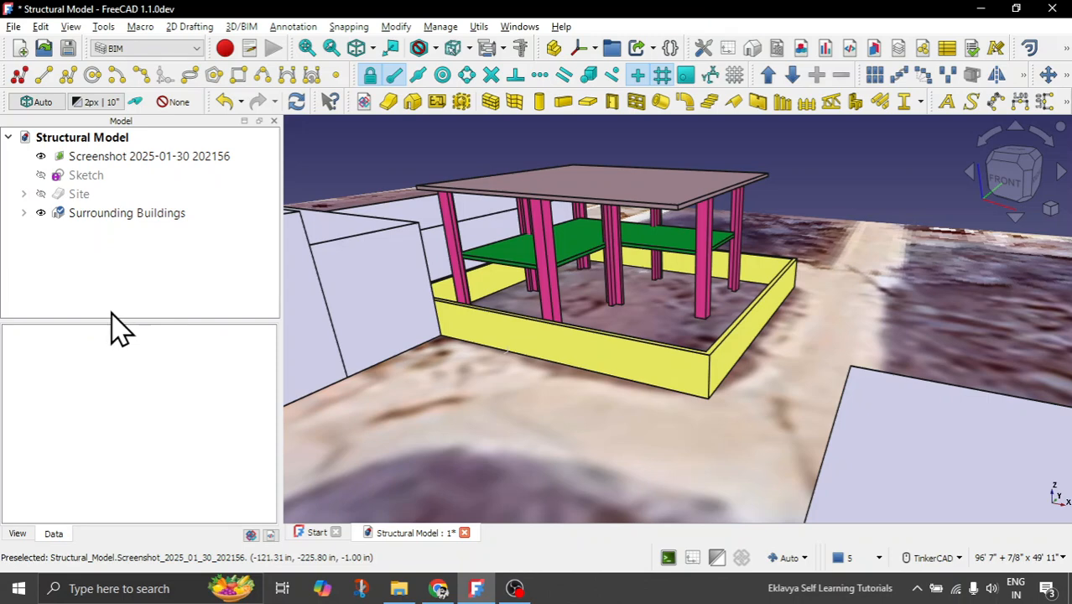
Hide the site screenshot image and the Surrounding Buildings group
left_click(104, 157)
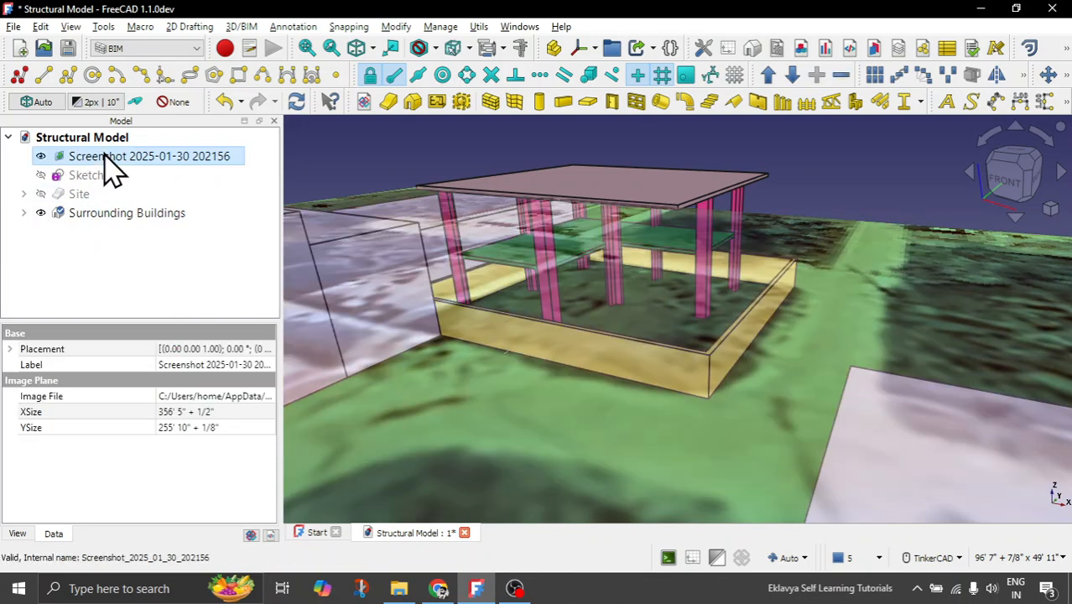
key("space")
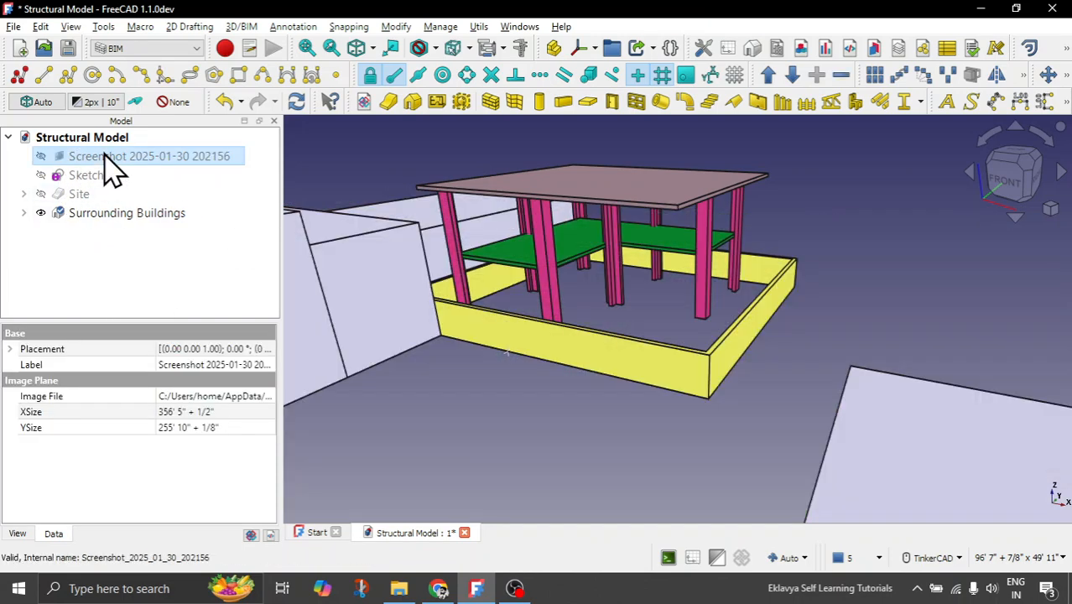
left_click(134, 215)
key("space")
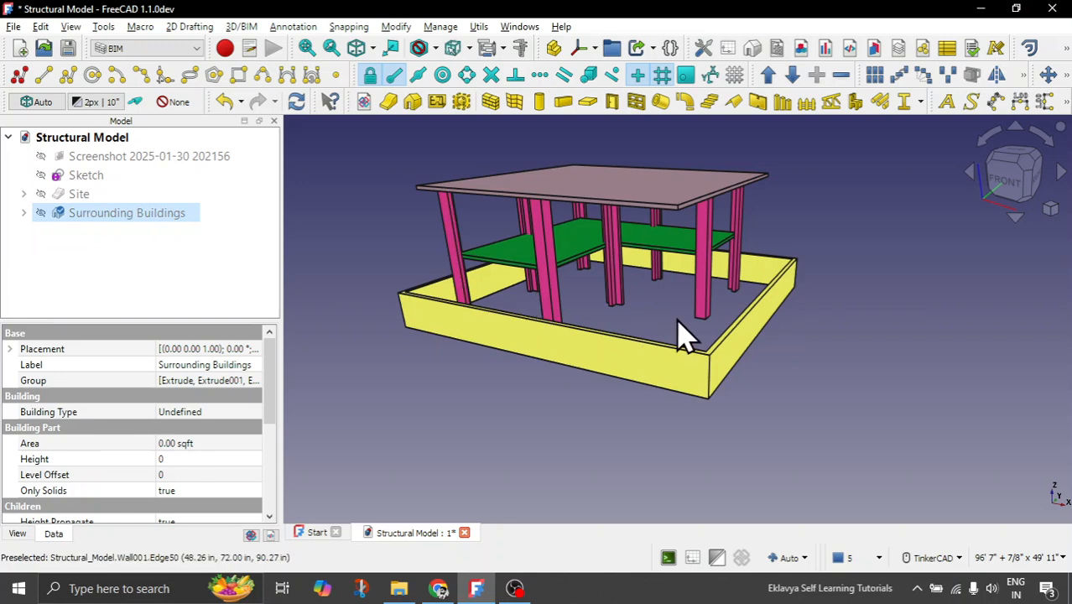
Hide the Boundary Walls group inside the site's Building so only the columns and slabs are shown
left_click(24, 194)
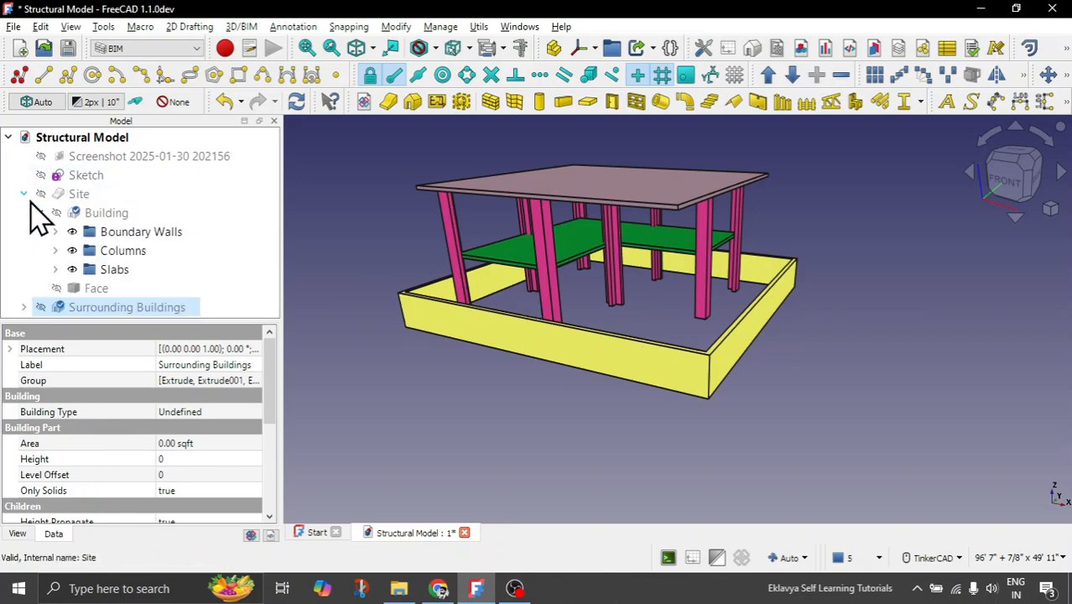
left_click(161, 233)
key("space")
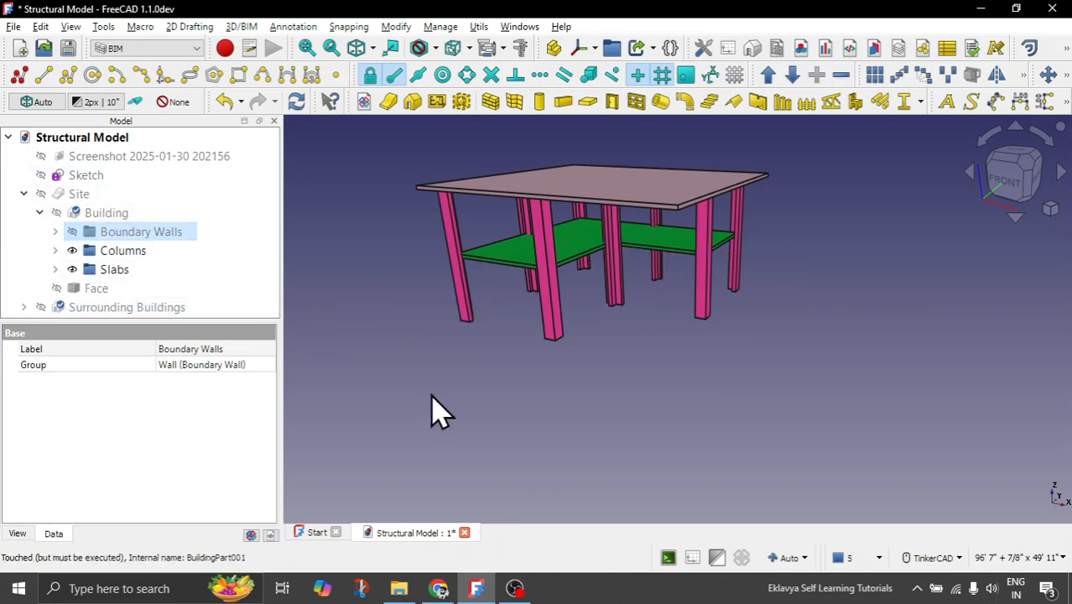
key("space")
right_click_drag(533, 420, 608, 342)
key("space")
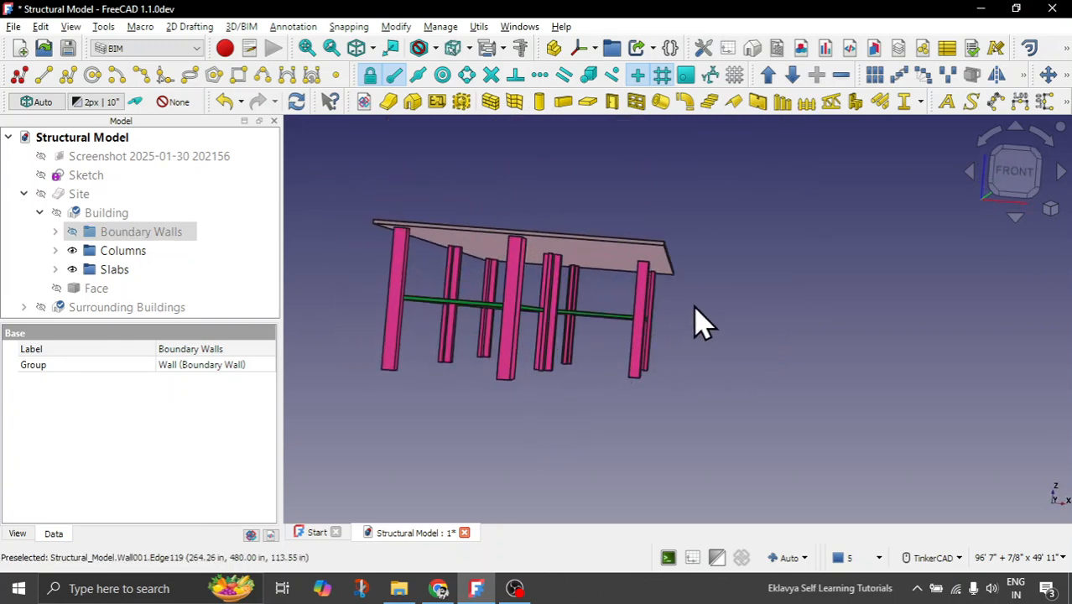
right_click_drag(695, 321, 655, 337)
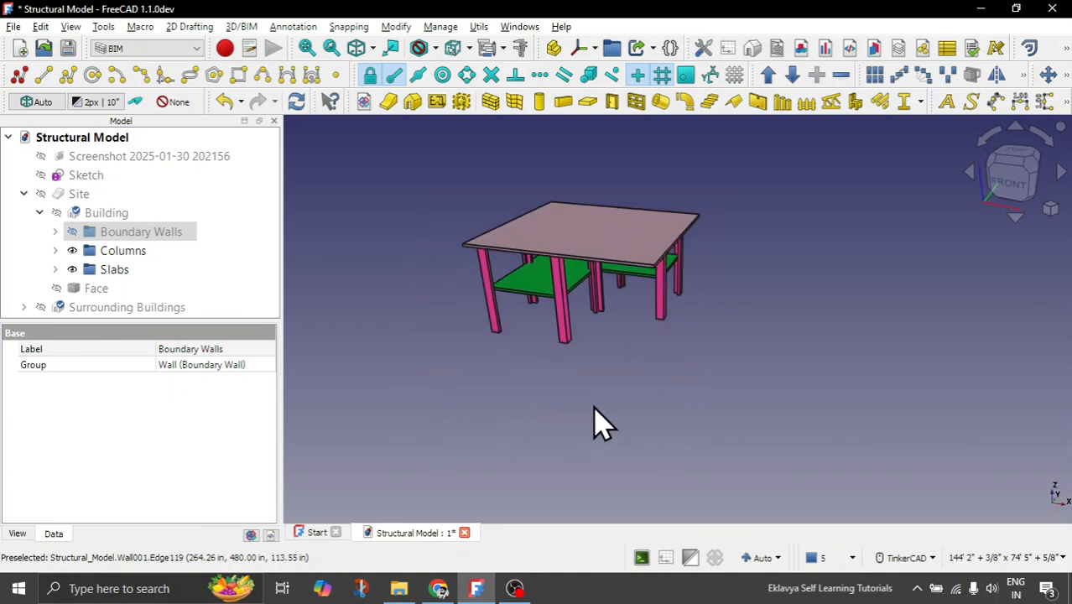
scroll(612, 336, "up", 3)
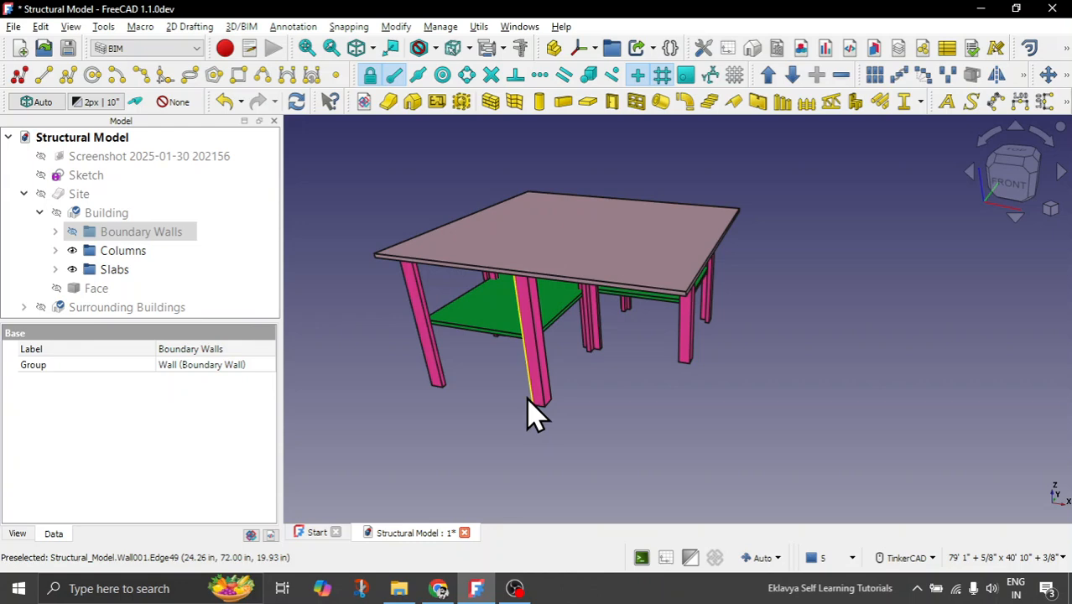
Save the document under the new name Structural Model_01
left_click(15, 28)
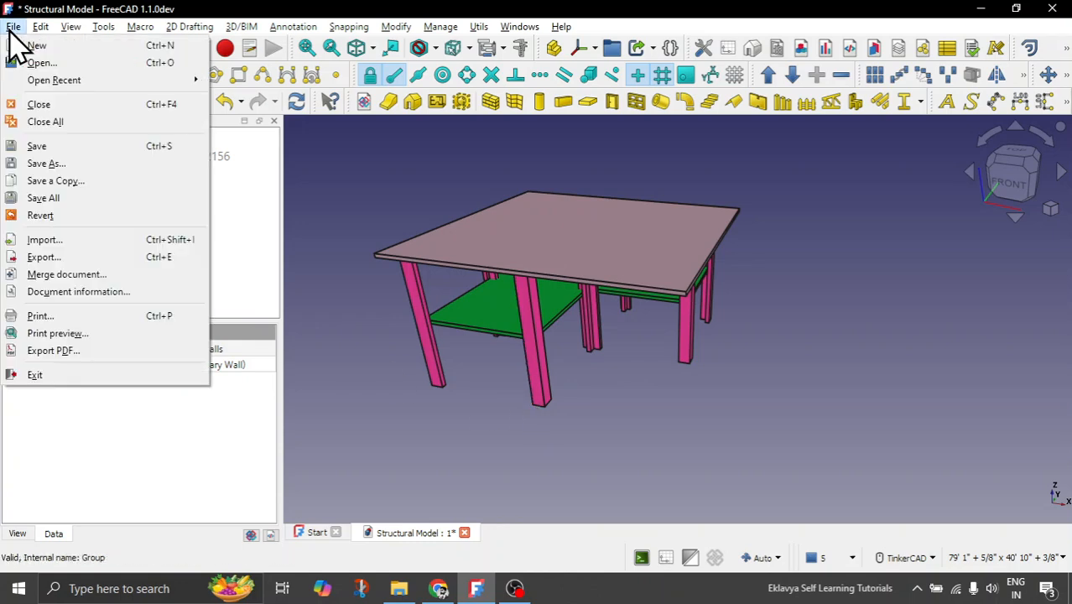
left_click(66, 165)
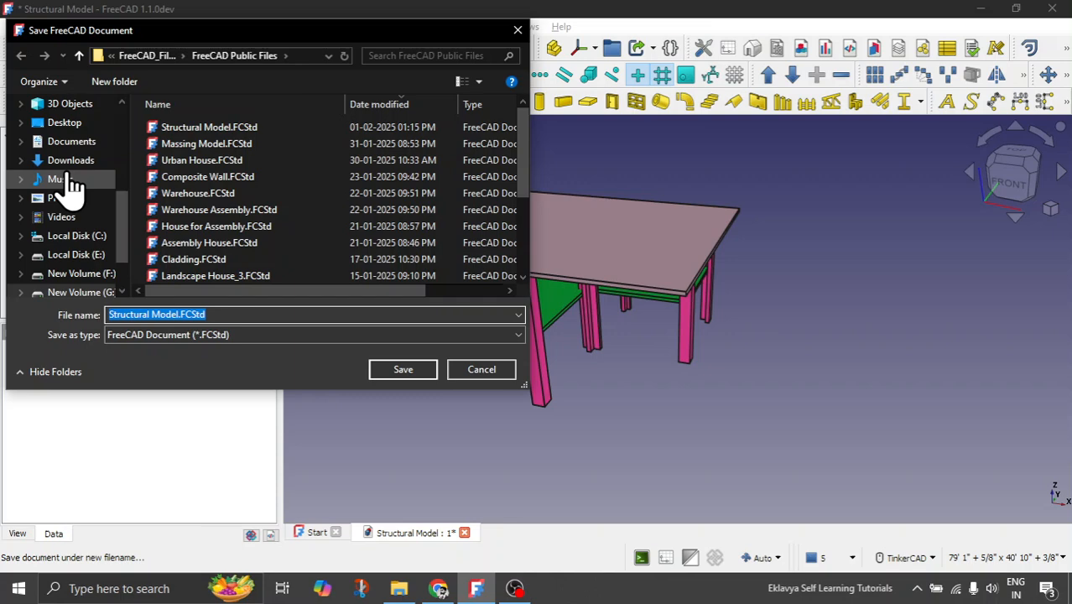
left_click(177, 315)
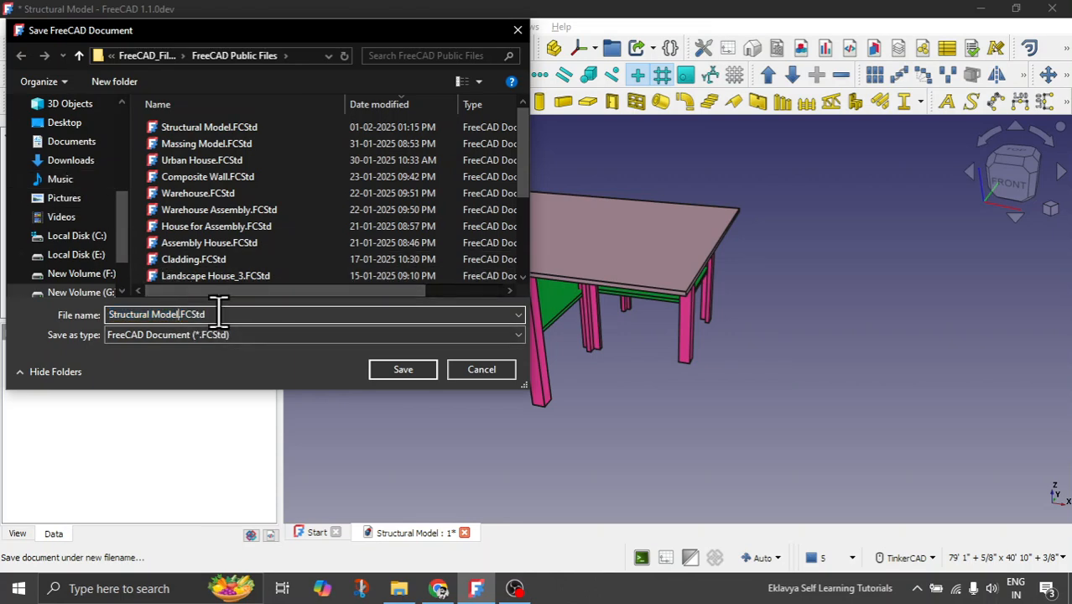
type("_01")
left_click(423, 369)
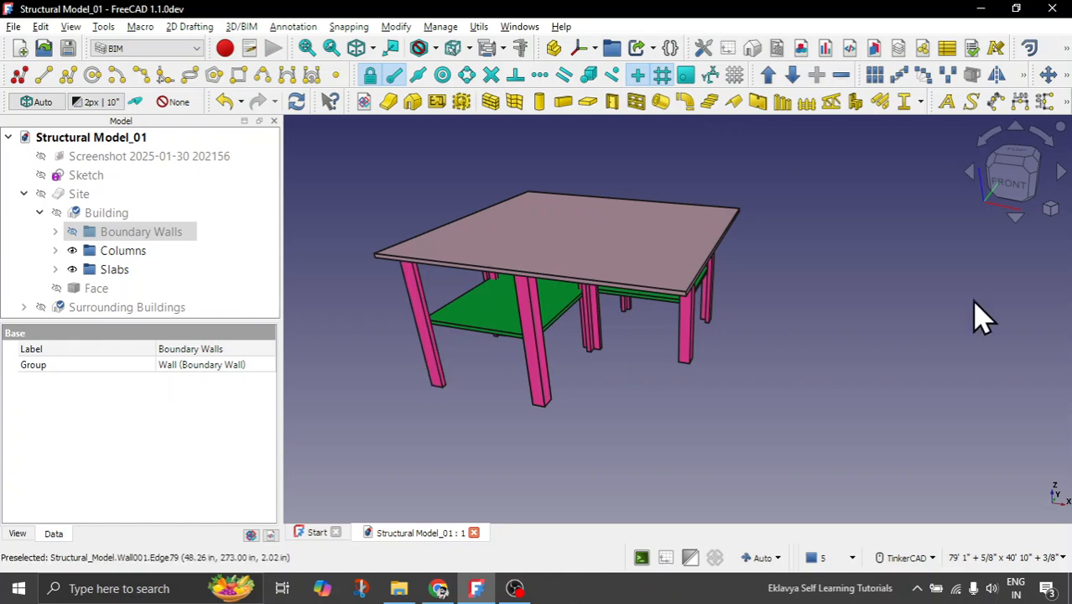
Check what the Columns and Slabs groups contain by toggling the visibility of each off and on
left_click(1050, 208)
left_click(1015, 222)
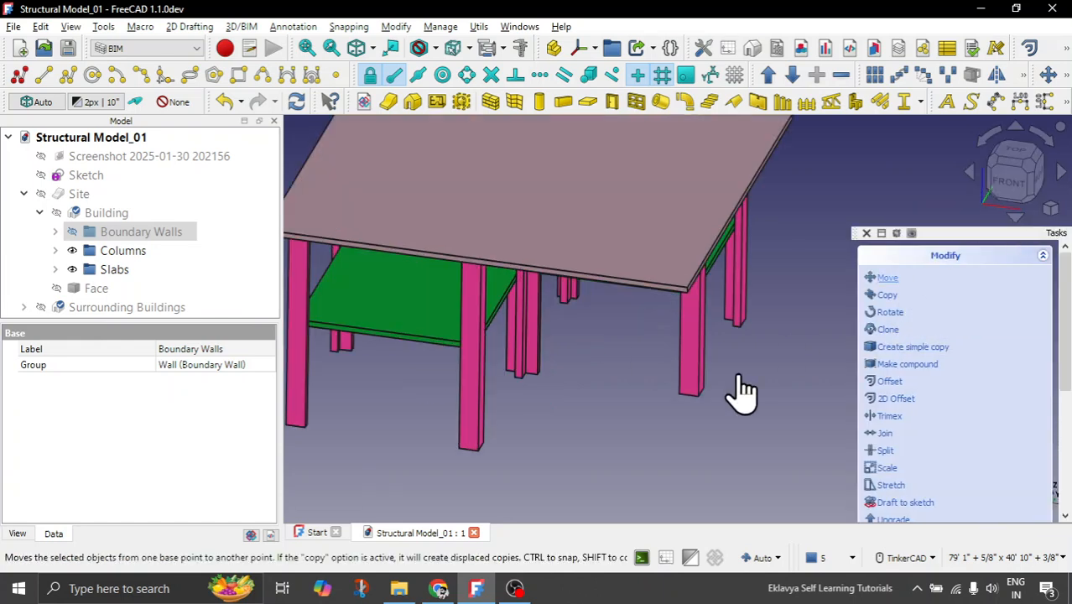
scroll(691, 405, "down", 2)
right_click_drag(692, 404, 668, 395)
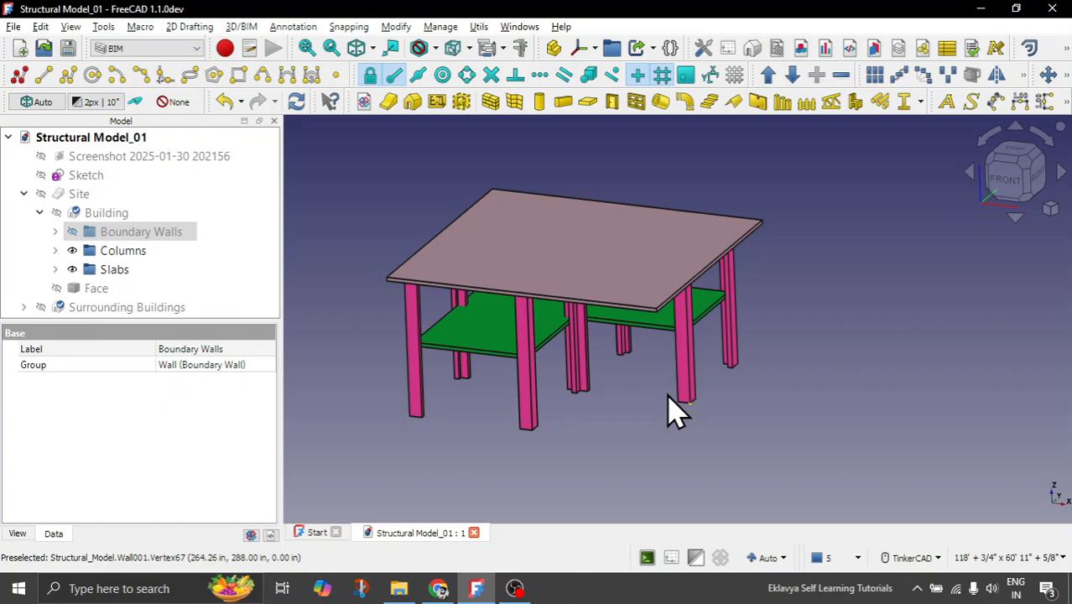
left_click(118, 252)
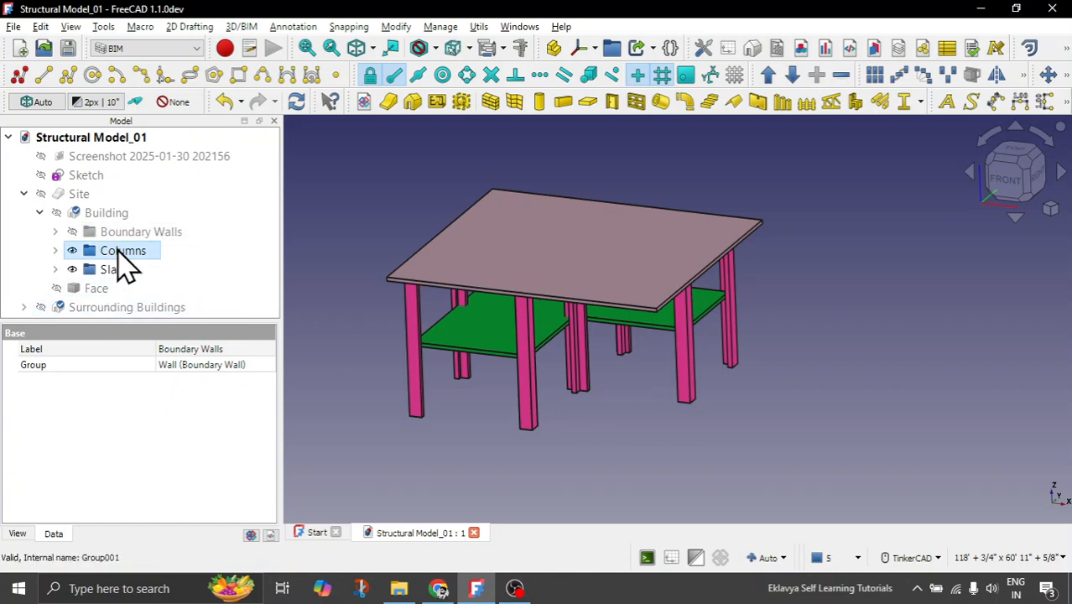
key("space")
key("space")
left_click(115, 270)
key("space")
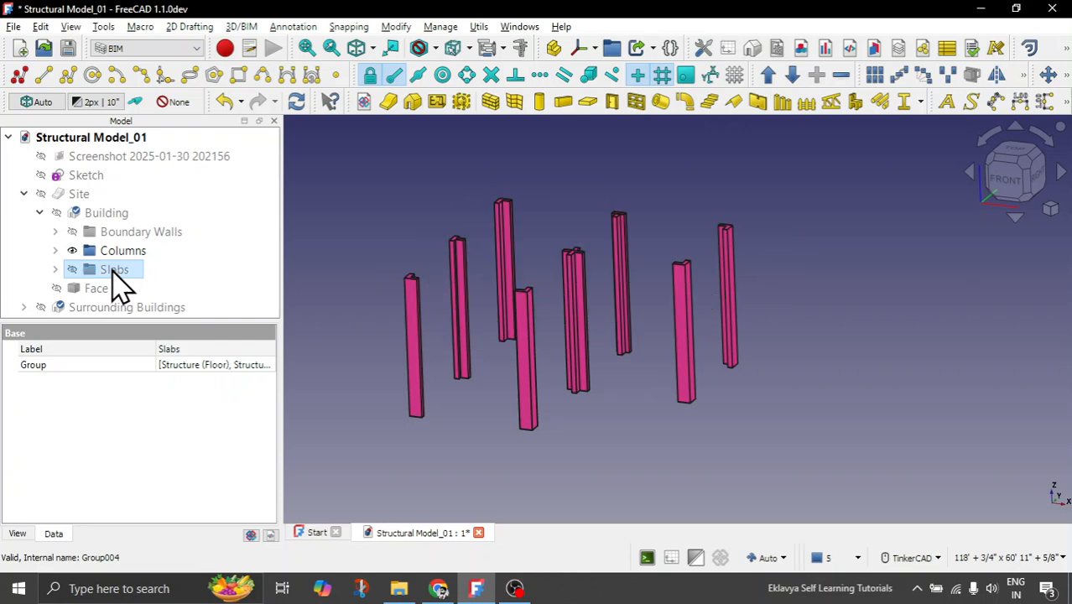
key("space")
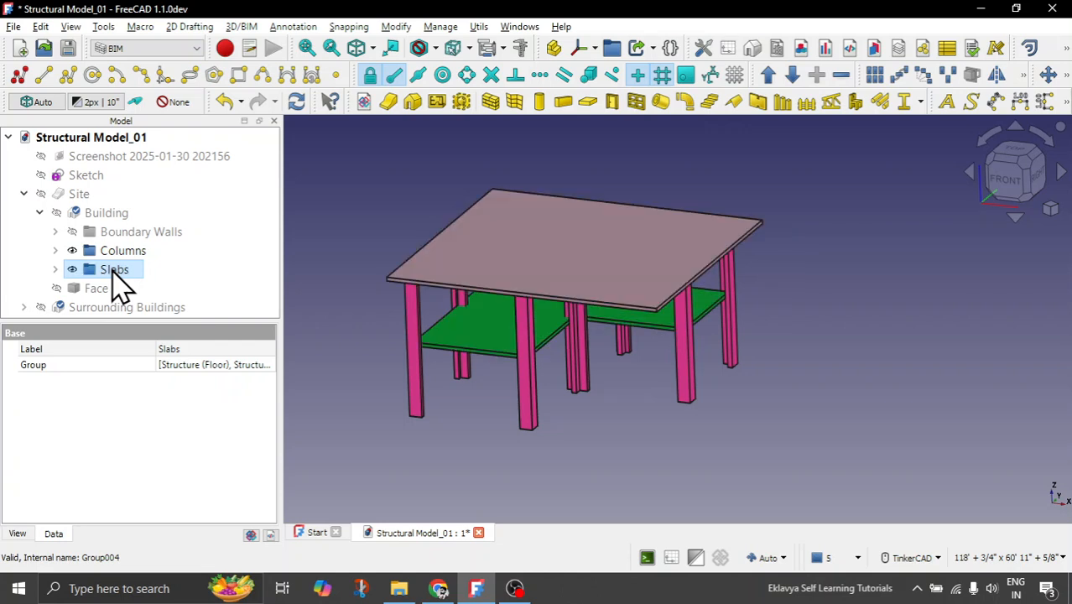
Unite Roof, Floor, Interior Wall 01 to 04 and Columns01 into one solid with the Union operation
left_click(55, 270)
scroll(59, 281, "down", 1)
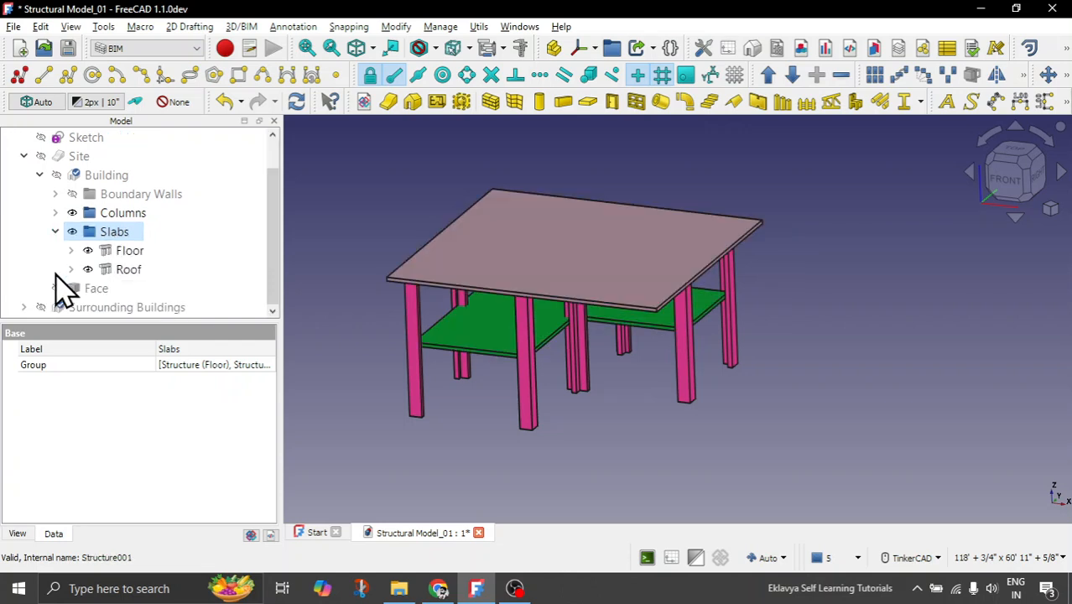
left_click(54, 212)
scroll(61, 228, "down", 2)
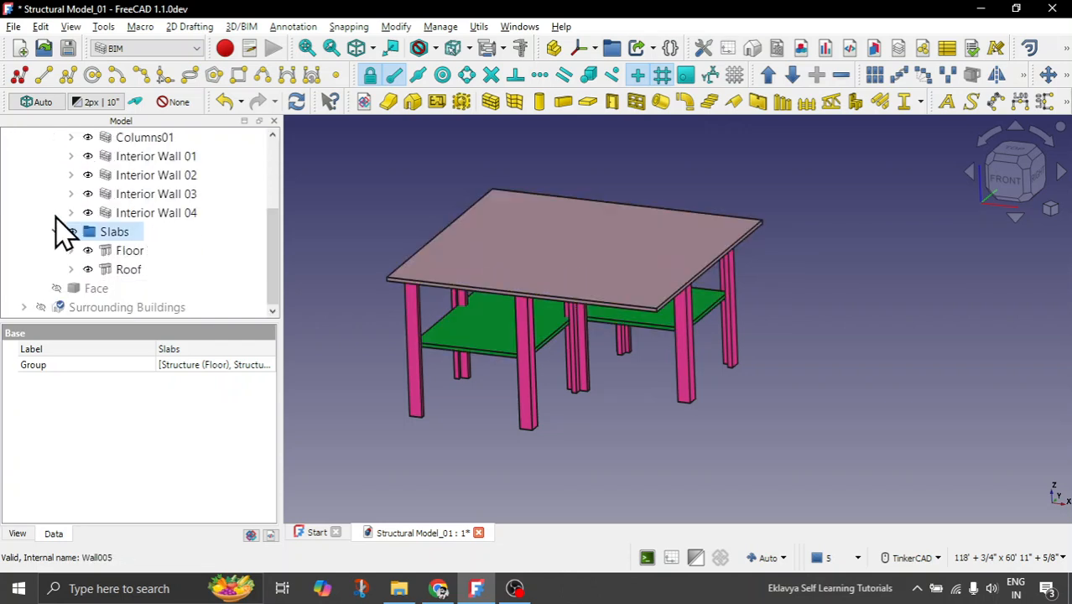
left_click(130, 269)
left_click(130, 250, "ctrl")
left_click(156, 212, "ctrl")
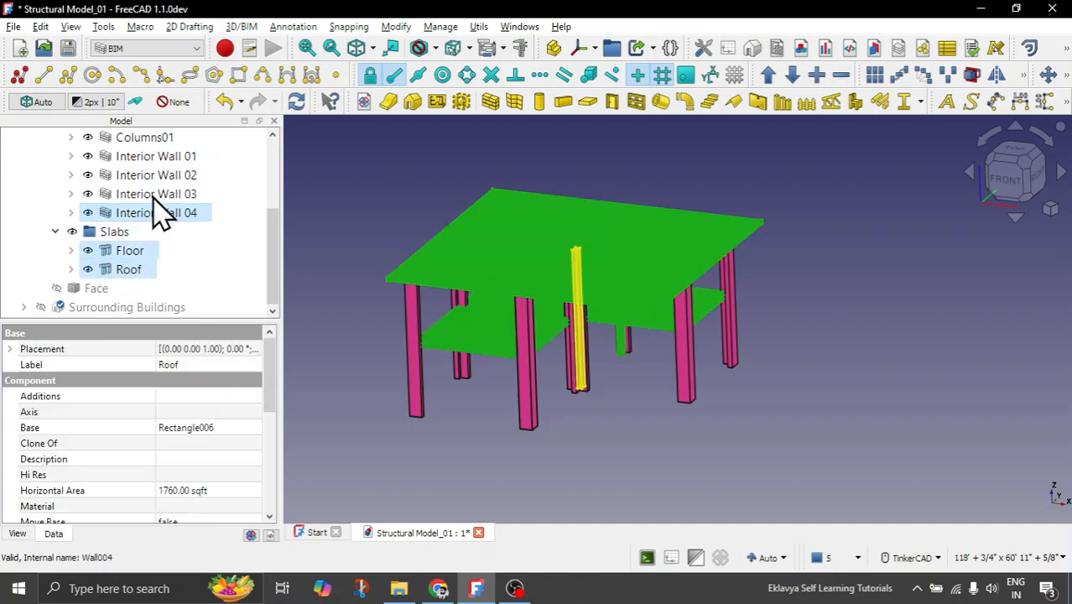
left_click(156, 194, "ctrl")
left_click(158, 175, "ctrl")
left_click(157, 157, "ctrl")
left_click(147, 138, "ctrl")
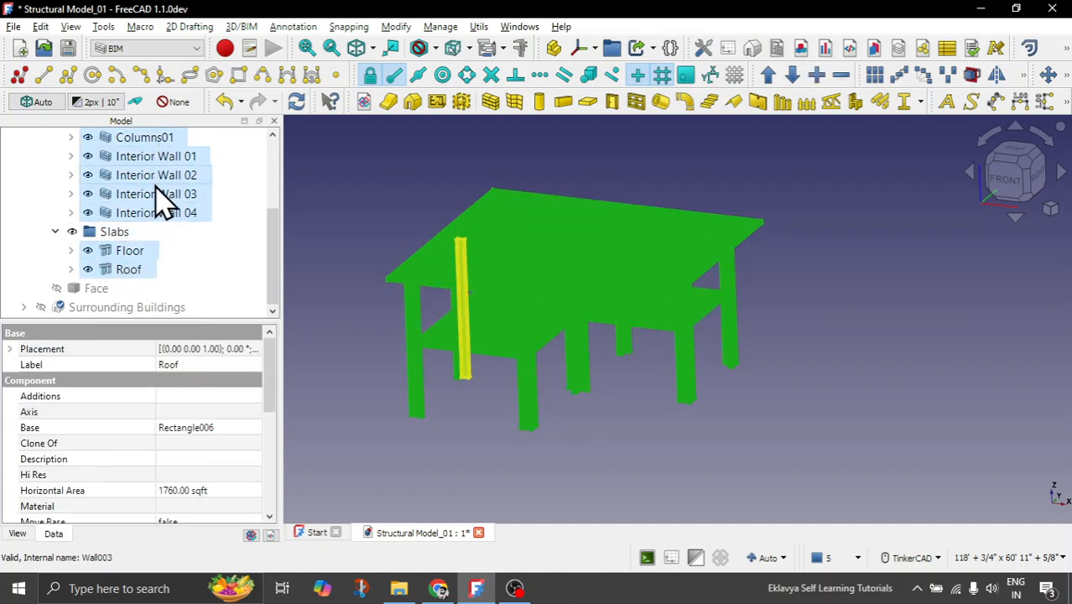
scroll(167, 243, "up", 1)
mouse_move(589, 447)
right_mouse_down()
mouse_move(582, 406)
mouse_move(574, 434)
right_mouse_up()
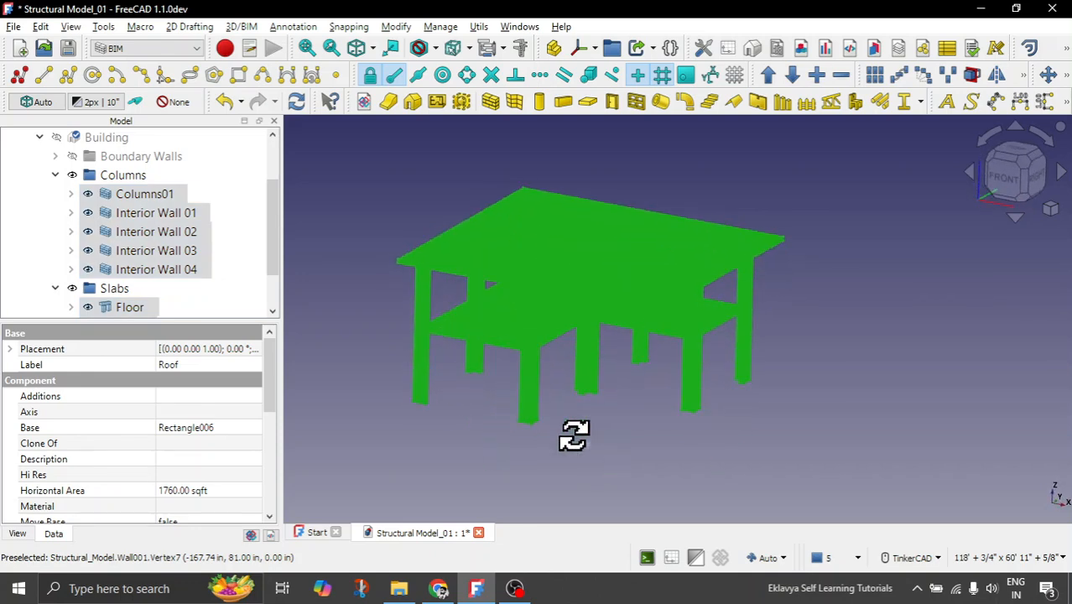
left_click(392, 27)
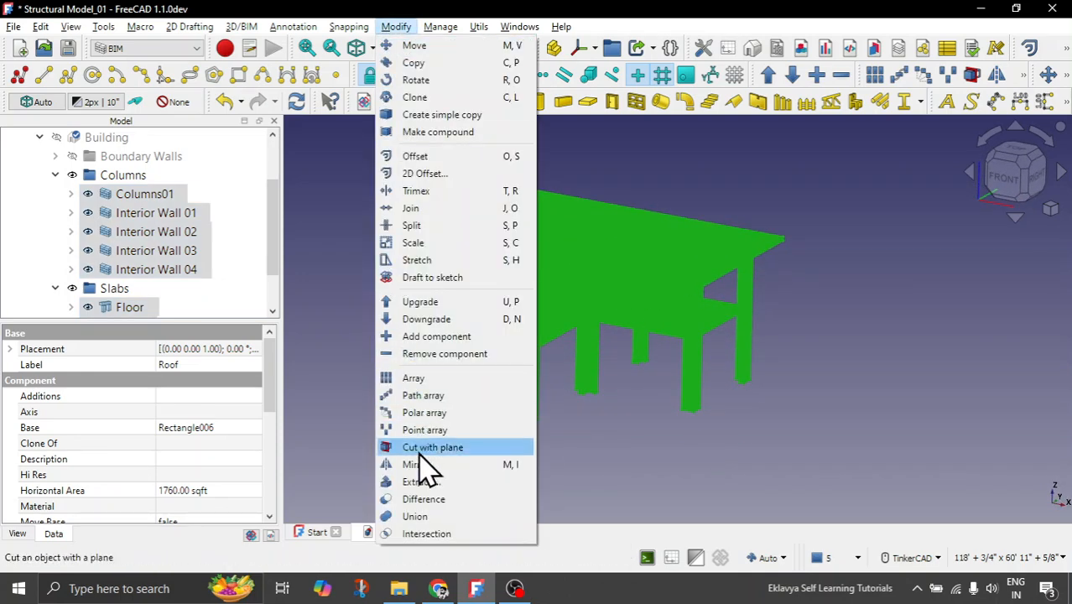
left_click(415, 517)
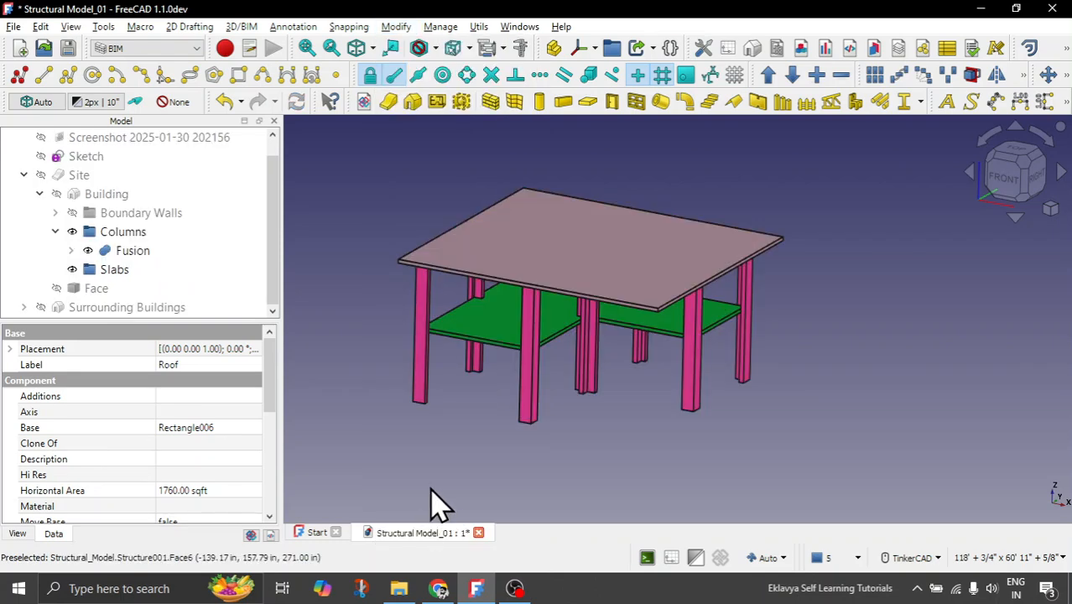
Inspect the fused structure in the model and review its component objects in the tree
left_click(132, 251)
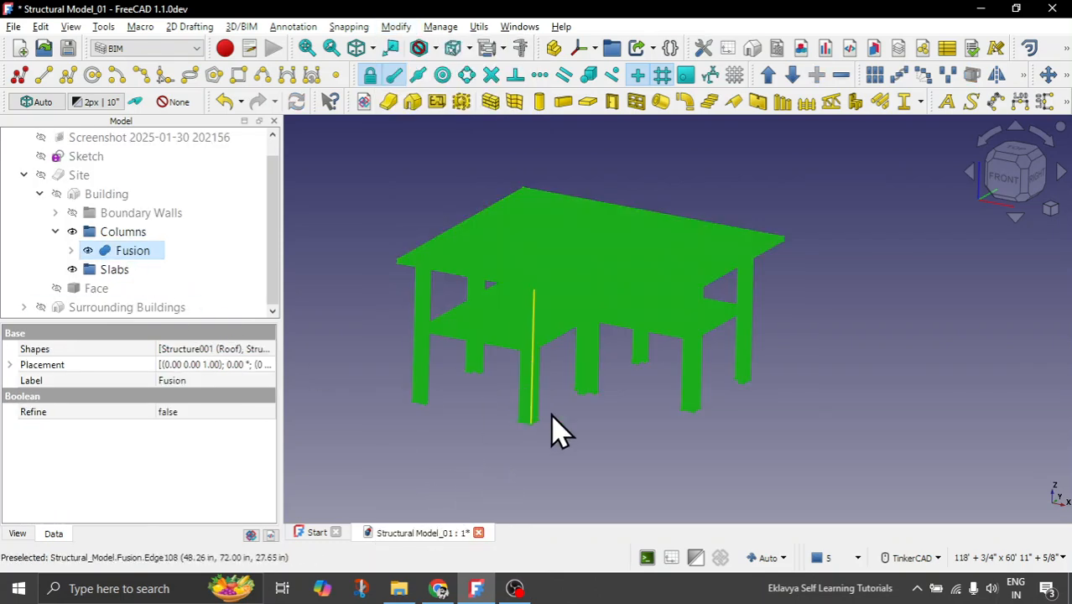
mouse_move(621, 436)
right_mouse_down()
mouse_move(625, 387)
mouse_move(625, 453)
right_mouse_up()
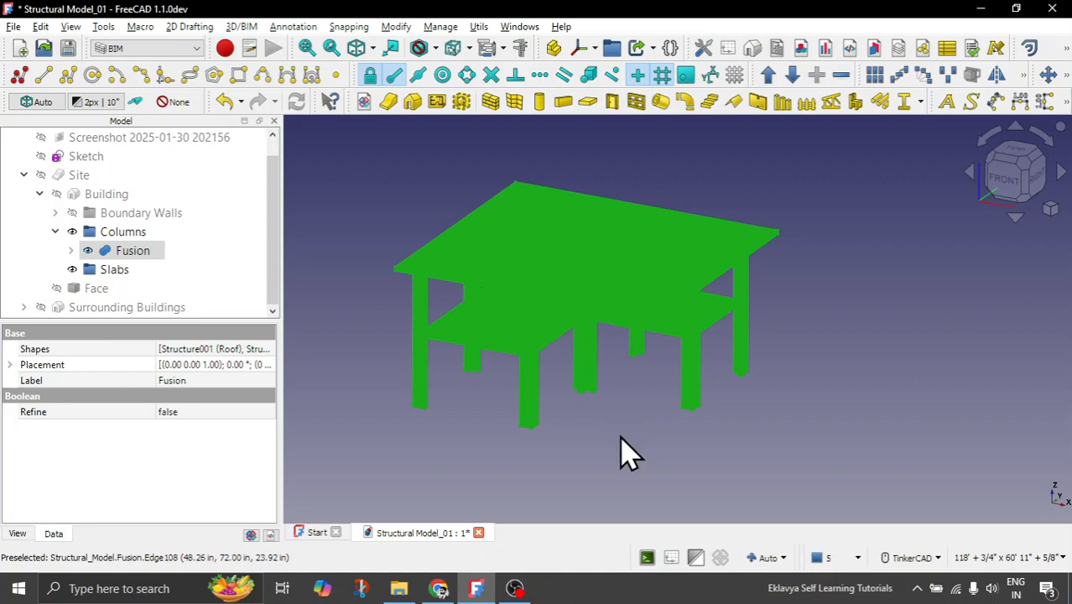
left_click(601, 491)
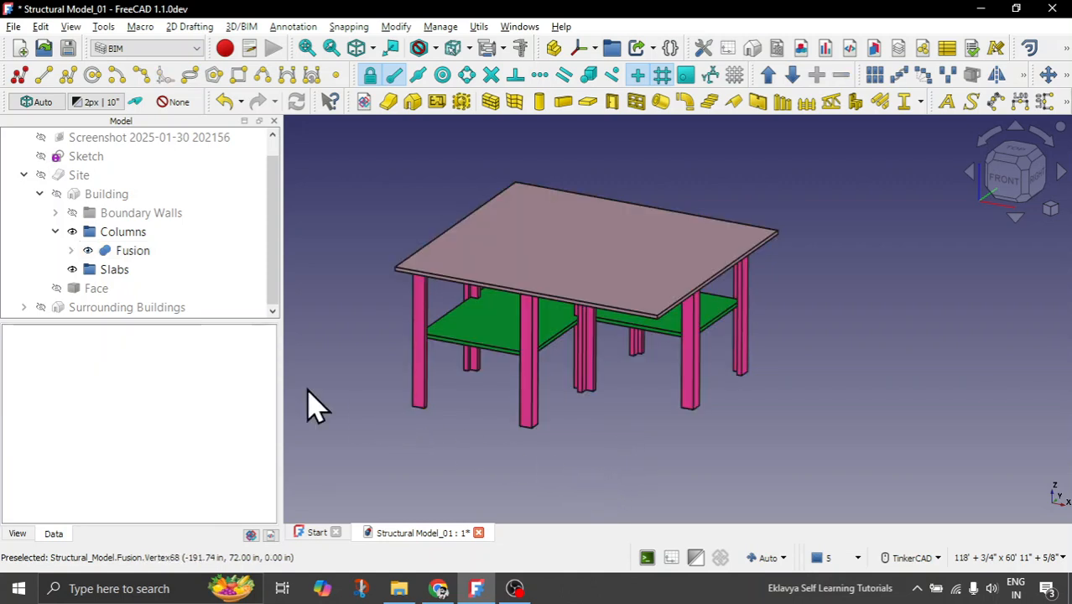
left_click(132, 254)
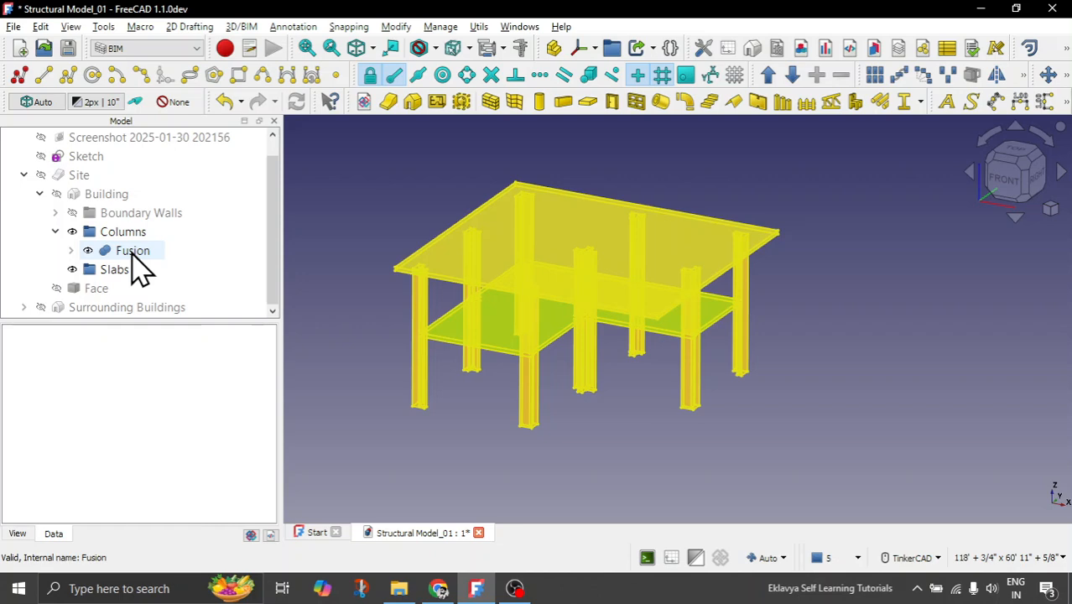
left_click(71, 251)
scroll(134, 273, "down", 1)
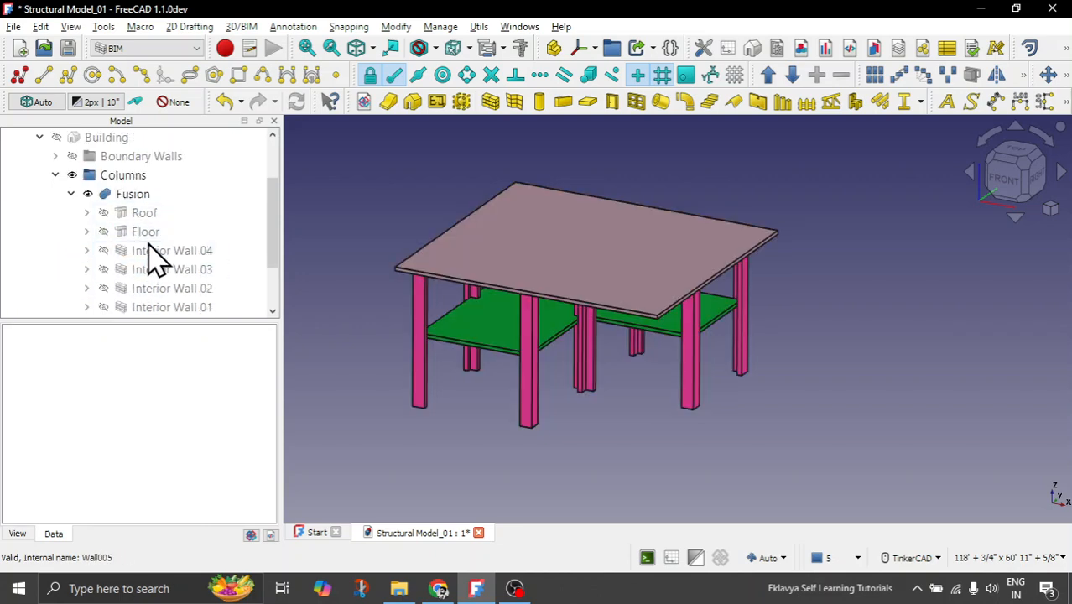
left_click(72, 193)
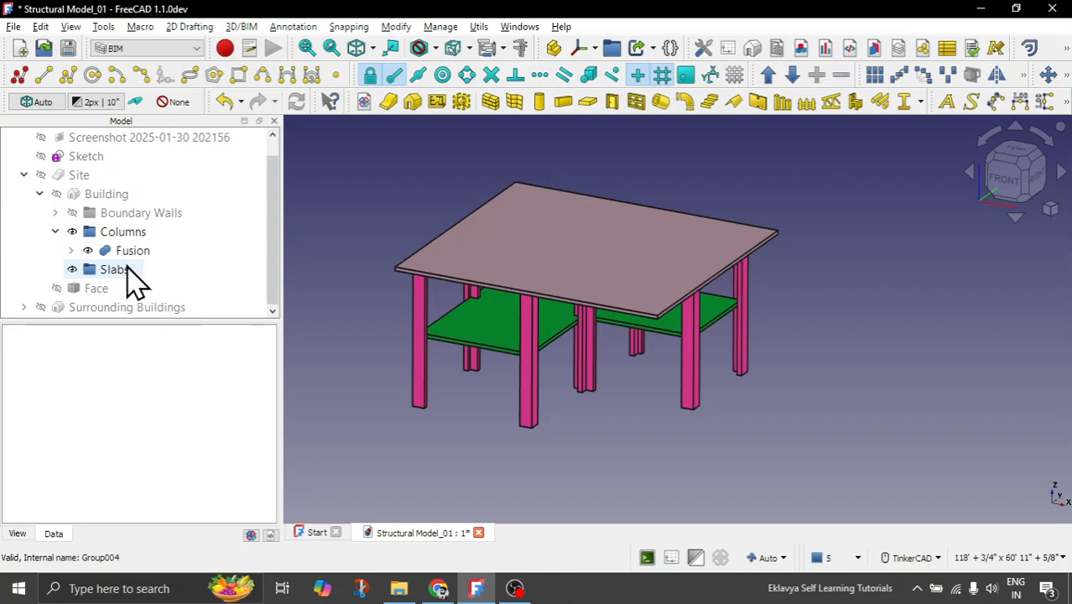
Create a simple copy of the Fusion object in the Columns group and delete the original Fusion
left_click(132, 254)
left_click(396, 26)
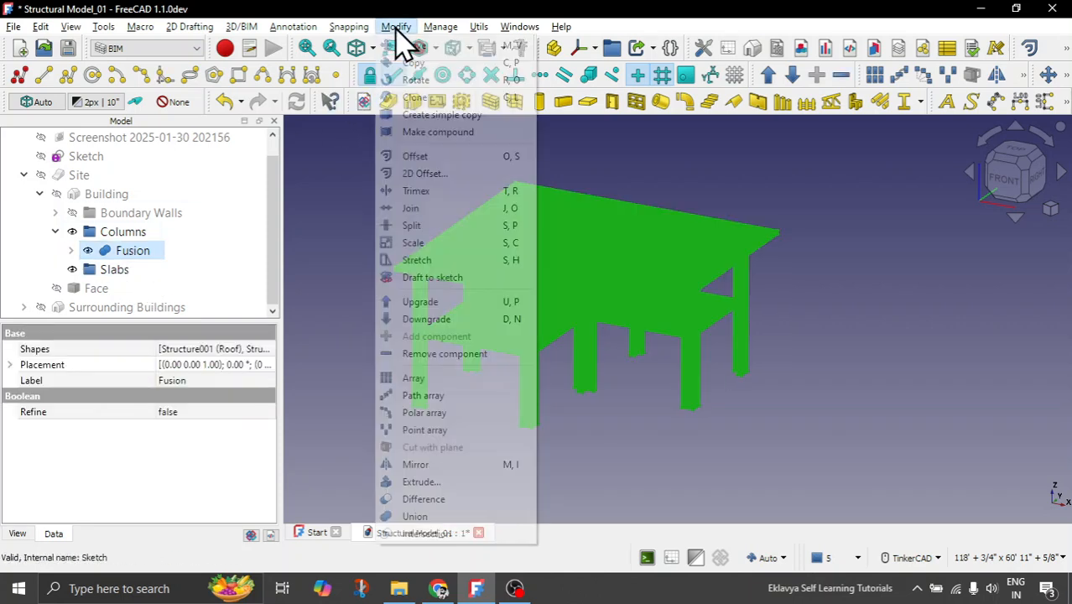
left_click(423, 117)
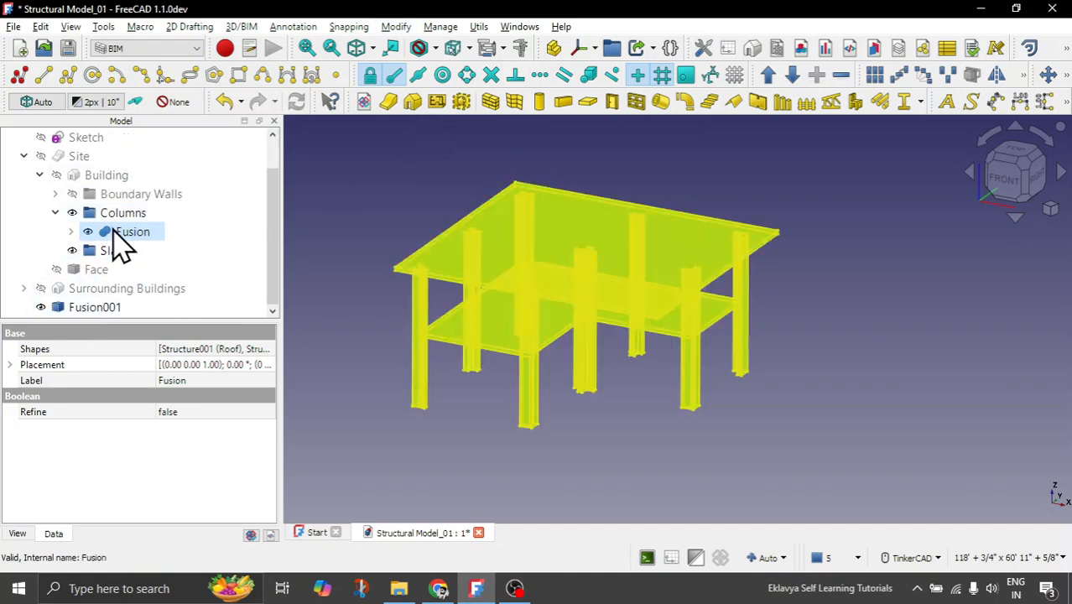
key("Delete")
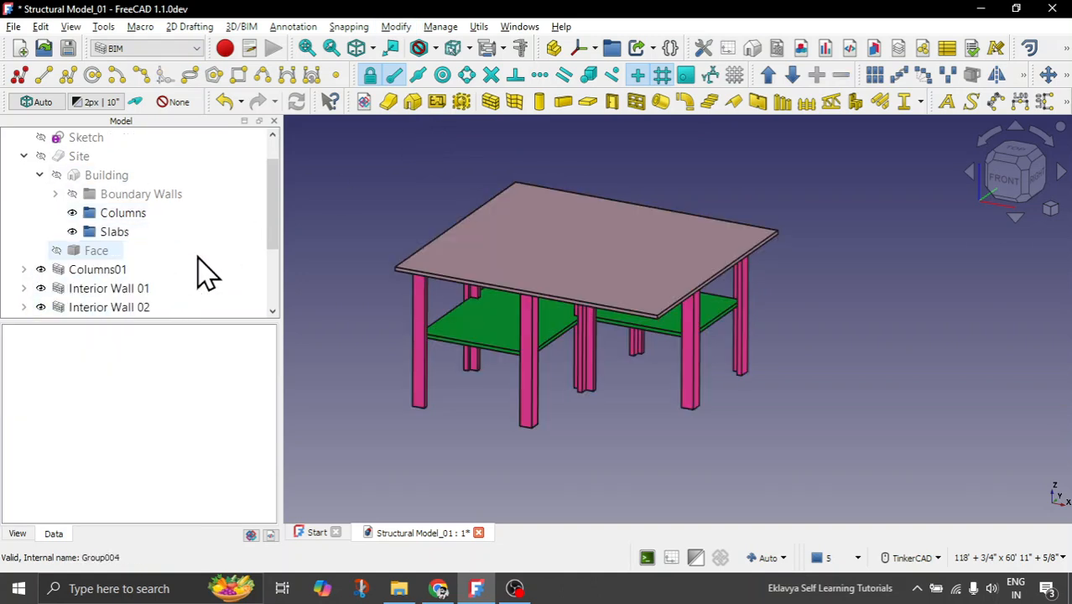
Move Columns01 and Interior Wall 01 to 04 back into the Columns group
scroll(201, 273, "down", 2)
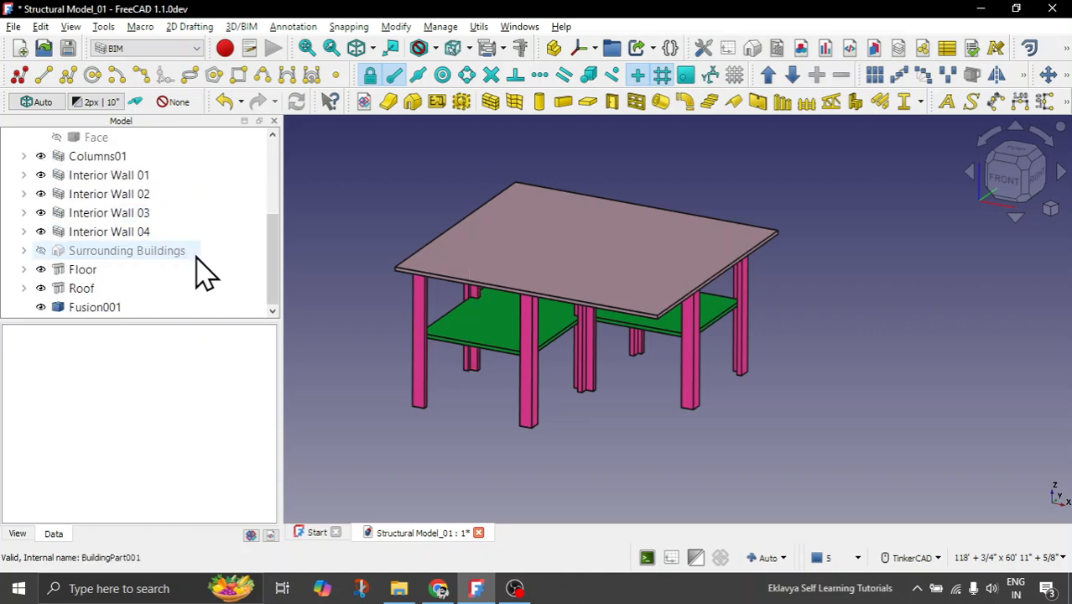
scroll(198, 271, "up", 1)
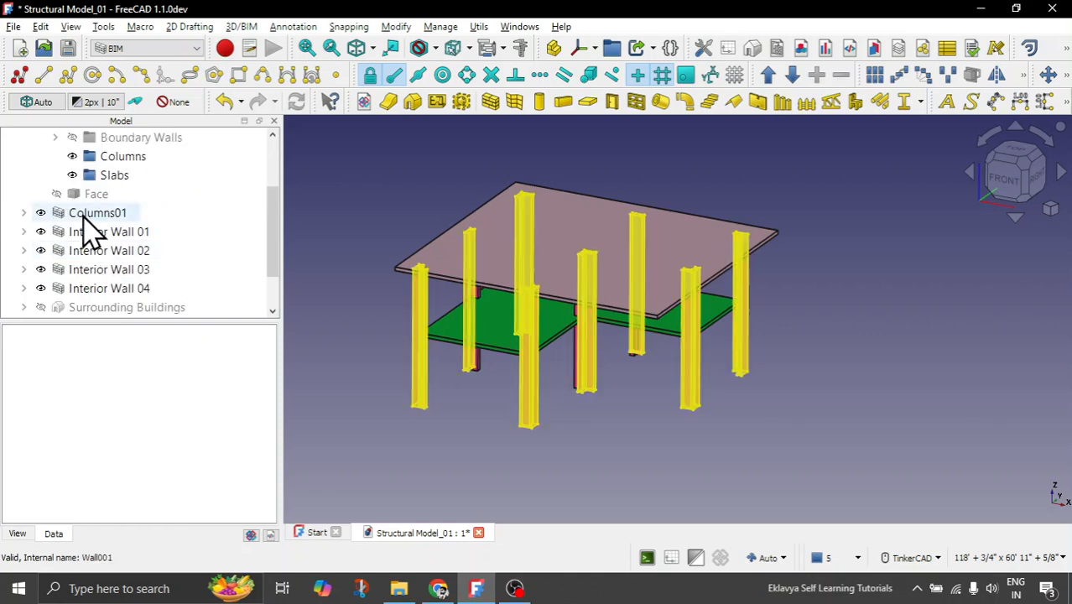
left_click(87, 215)
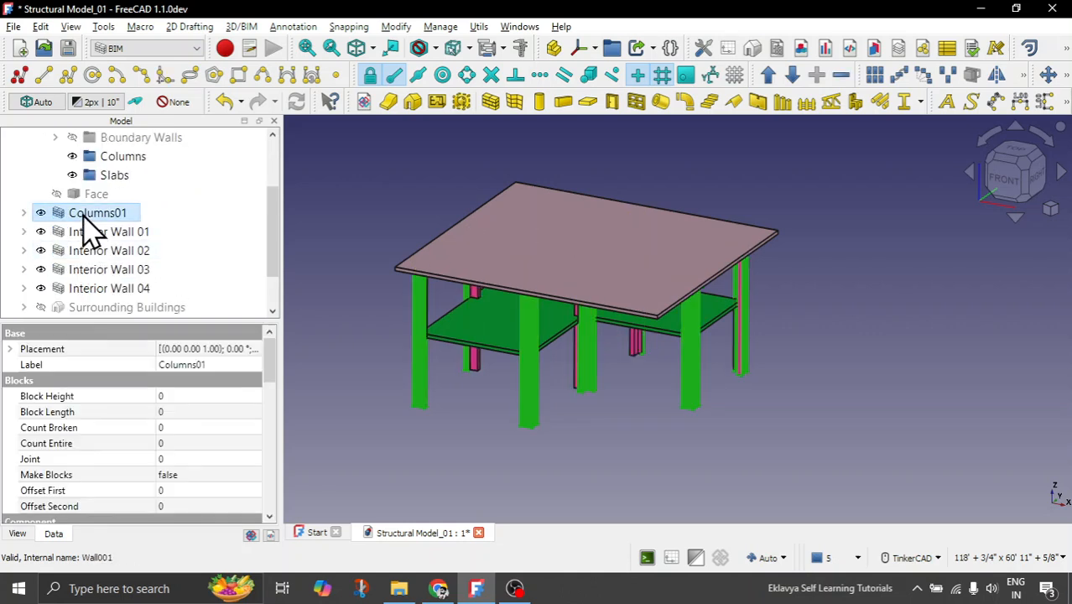
left_click(110, 288, "shift")
scroll(158, 289, "up", 1)
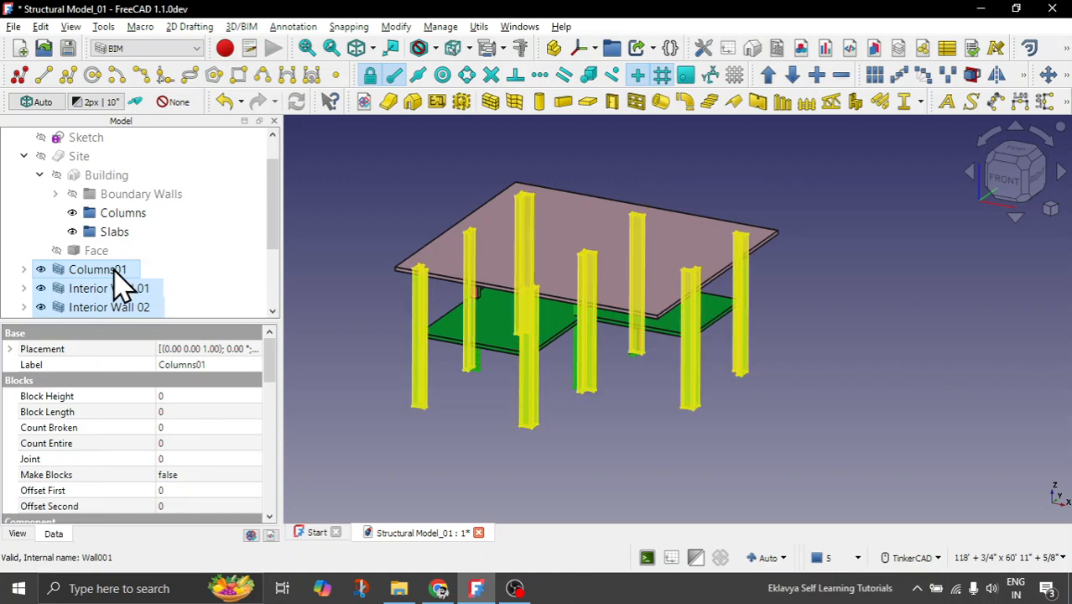
left_click_drag(120, 280, 203, 228)
left_click(56, 156)
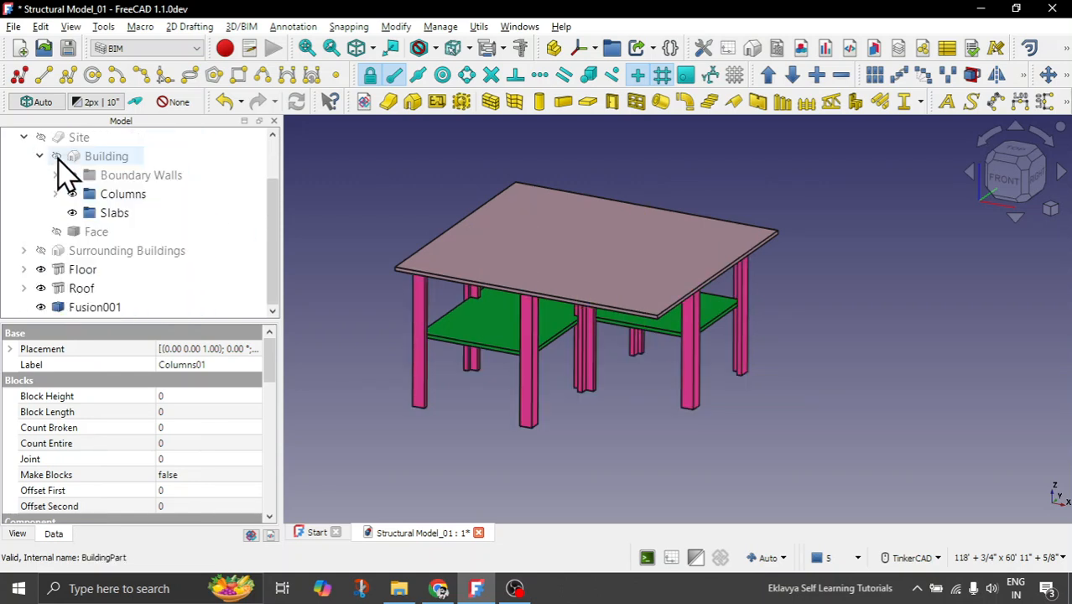
Move the Floor and Roof objects into the Slabs group
left_click(89, 271)
left_click(87, 288, "shift")
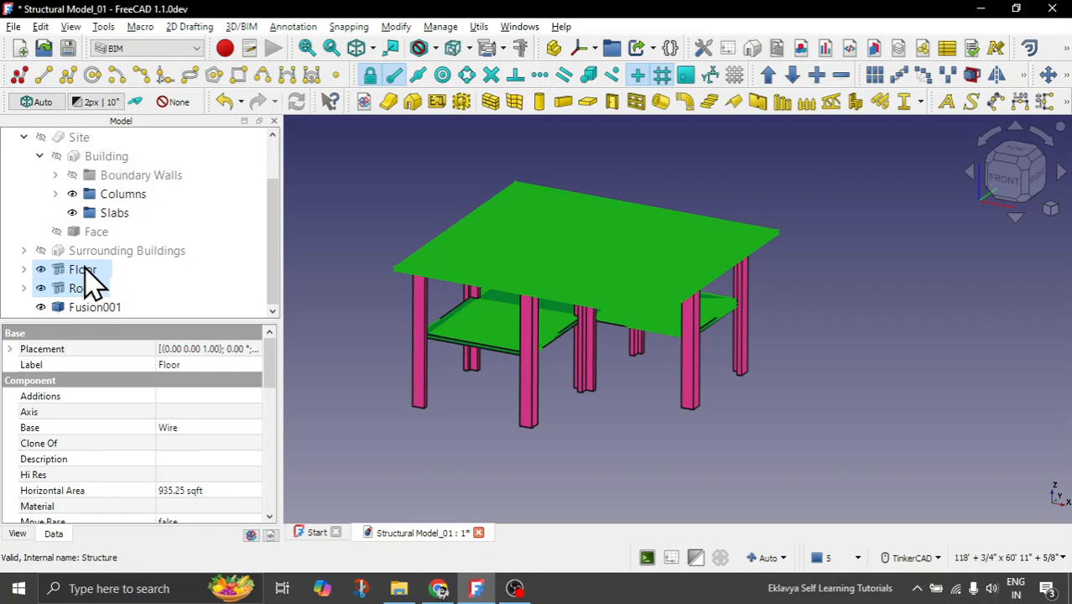
left_click_drag(84, 280, 115, 215)
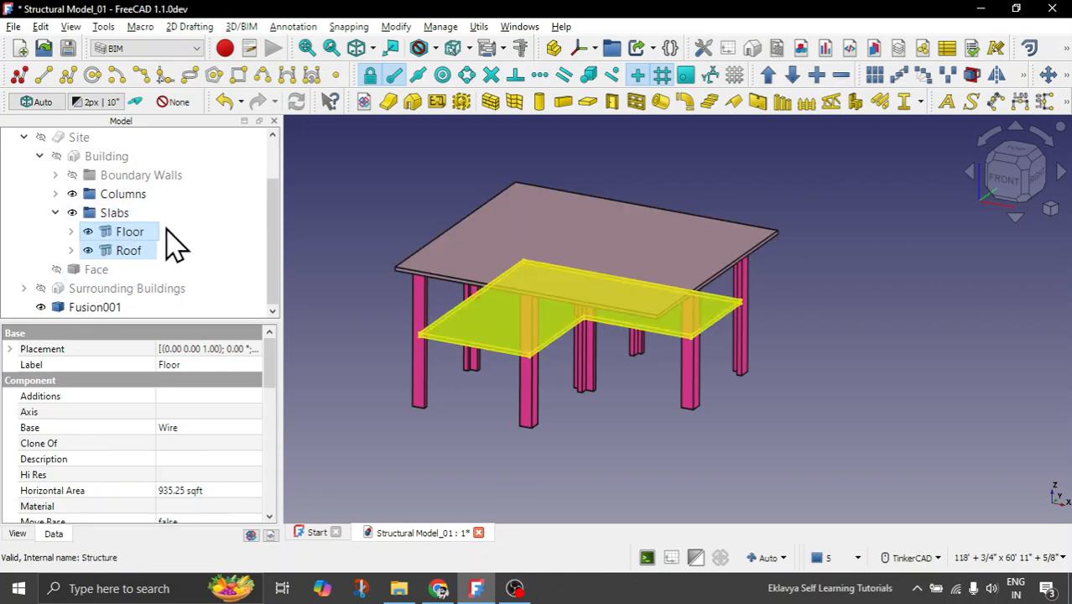
Hide the Columns and Slabs groups and collapse the Building branch of the model tree
left_click(112, 193)
key("space")
left_click(110, 212)
key("space")
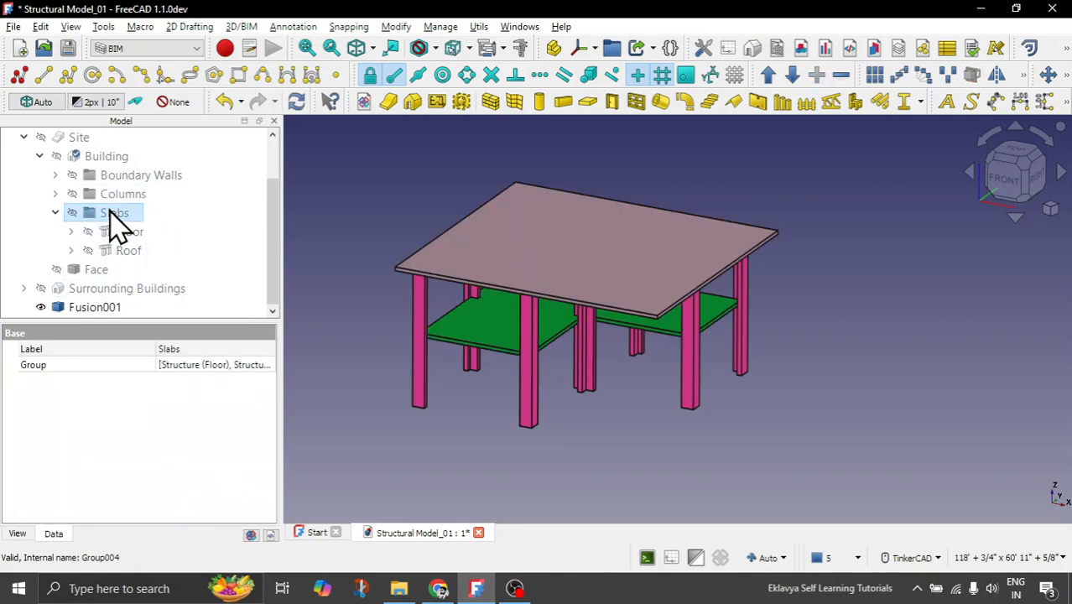
left_click(39, 156)
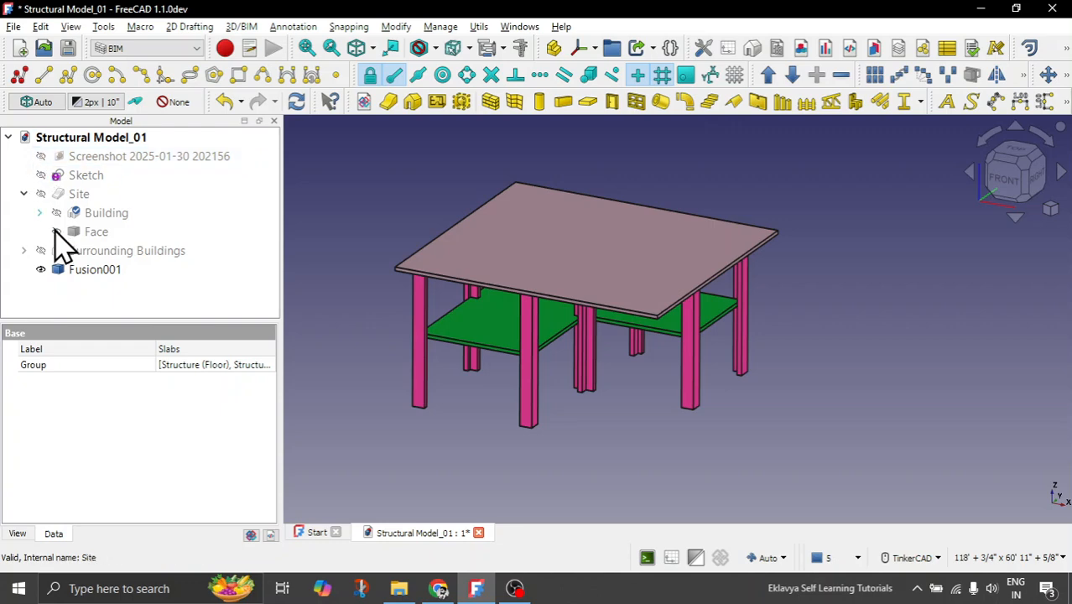
Check the copied solid Fusion001 by toggling its visibility off and on, and collapse the Site branch
left_click(84, 270)
key("space")
key("space")
left_click(584, 455)
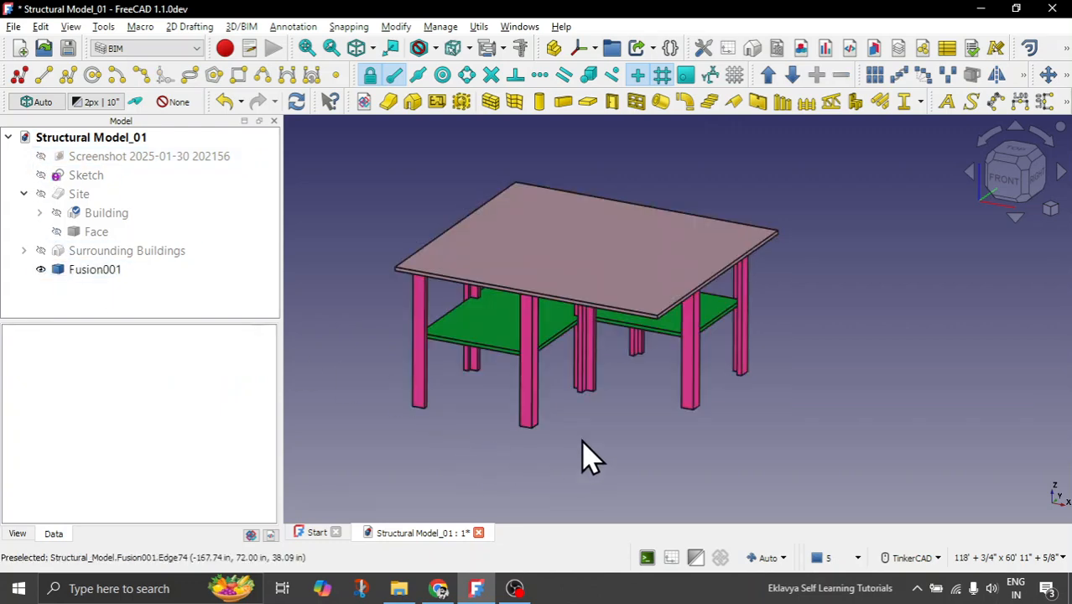
right_click_drag(584, 455, 577, 433)
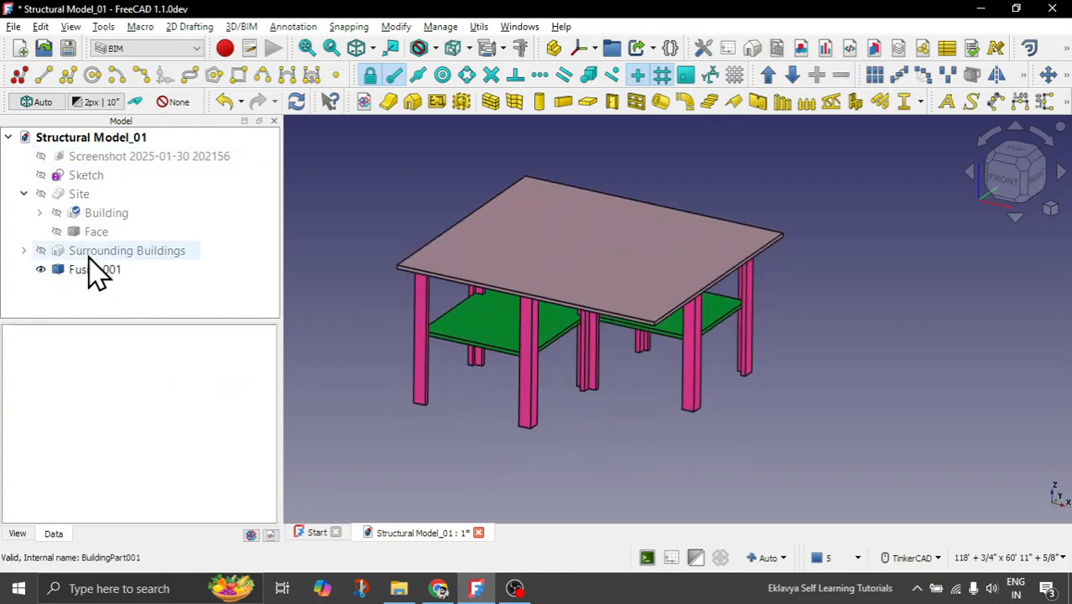
left_click(23, 194)
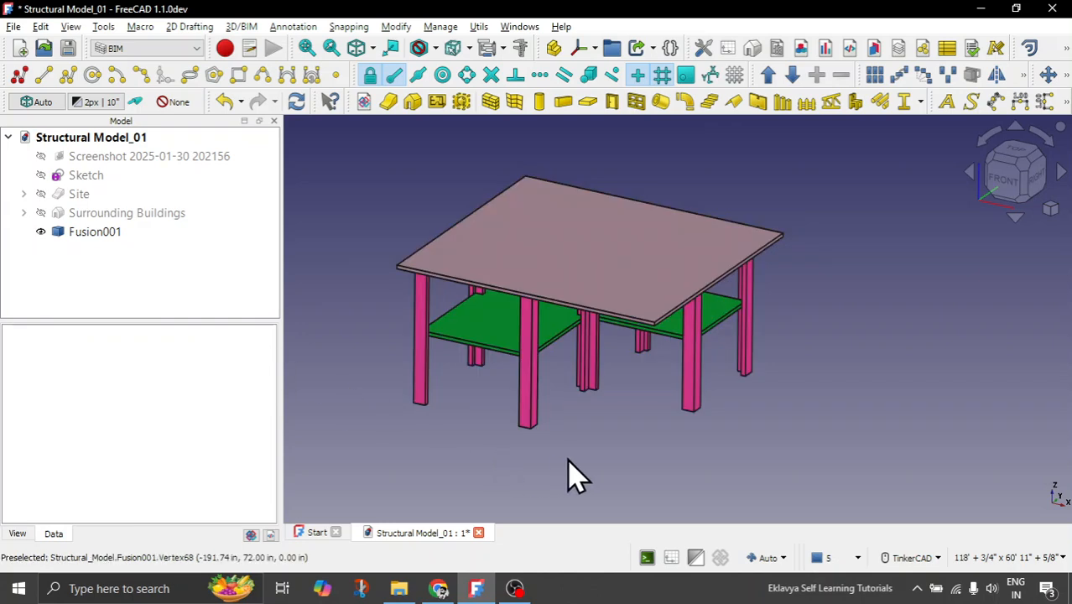
right_click_drag(569, 474, 567, 428)
Switch to the FEM workbench and create an analysis container with Fusion001 selected
left_click(140, 50)
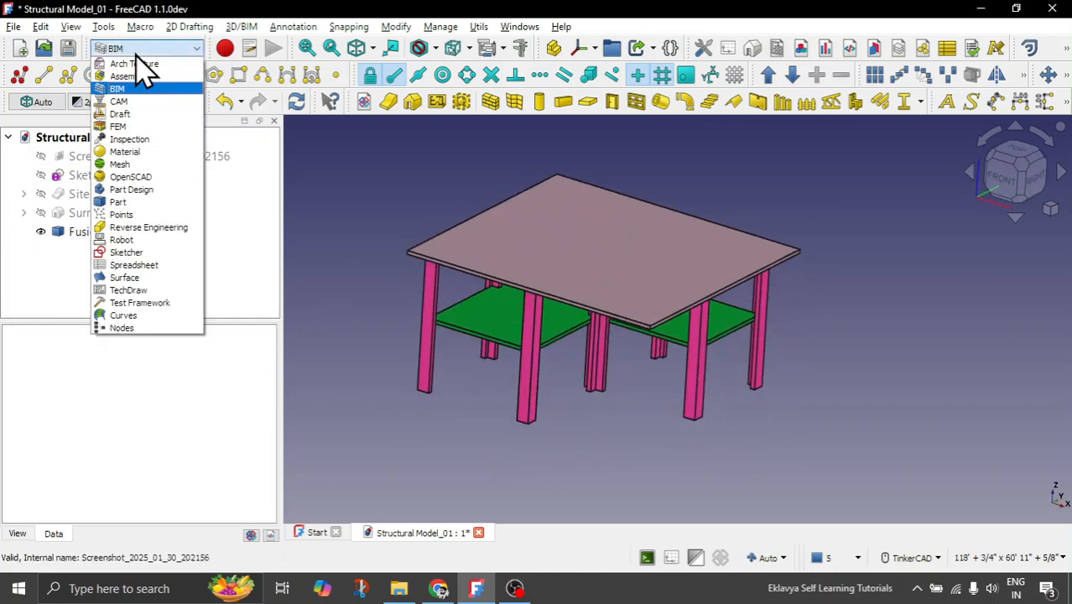
left_click(139, 128)
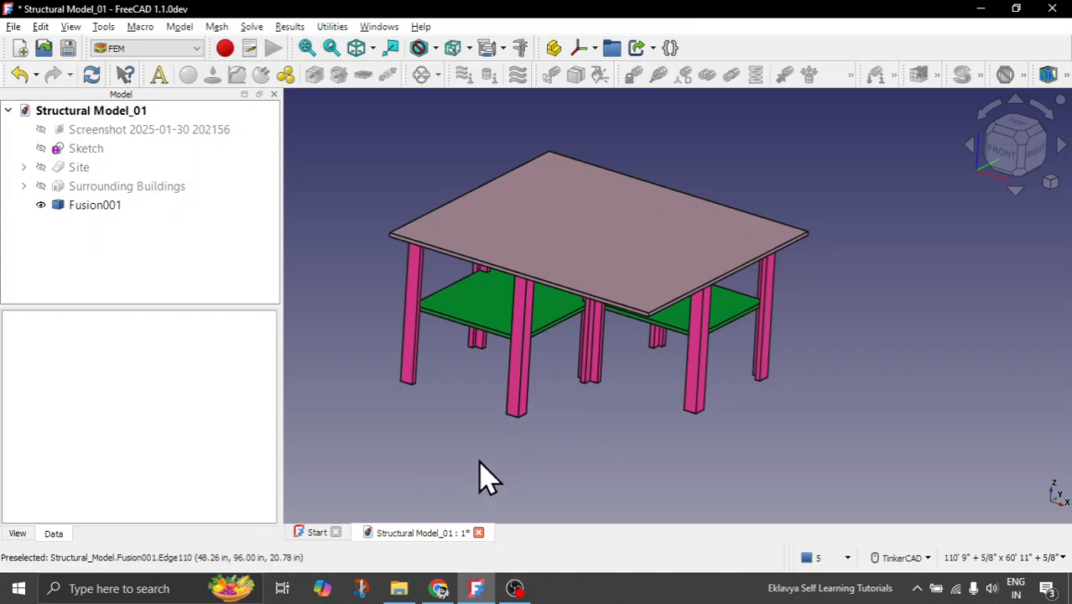
right_click_drag(511, 453, 537, 449)
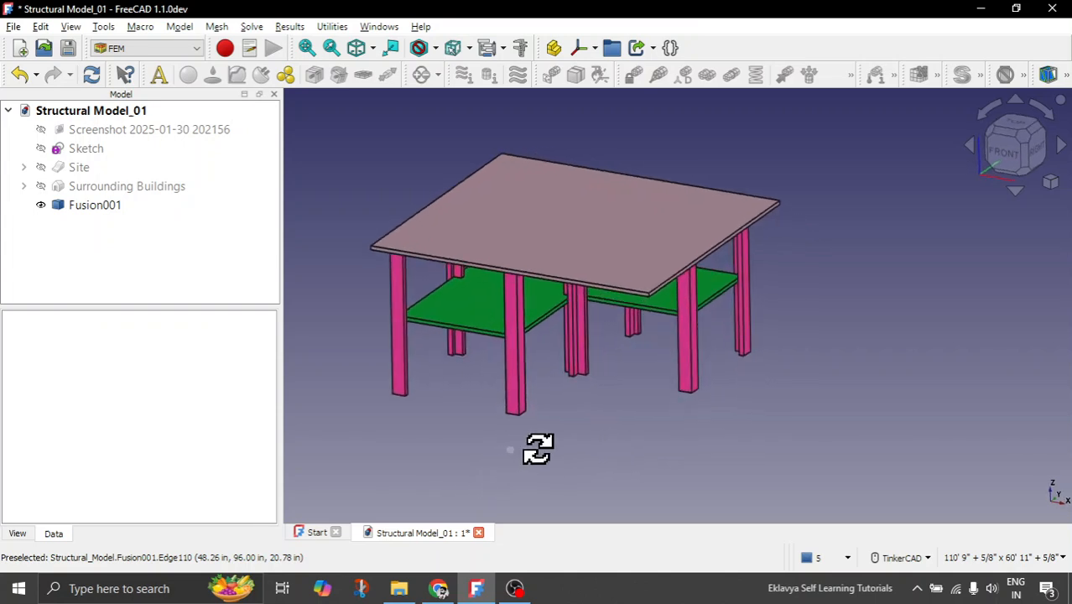
left_click(98, 210)
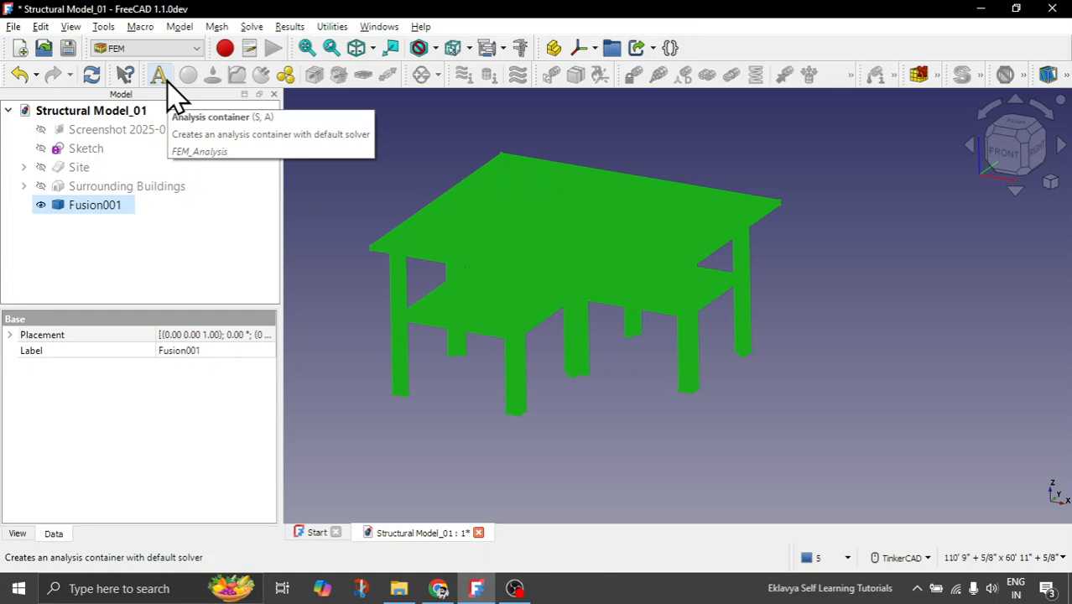
left_click(167, 79)
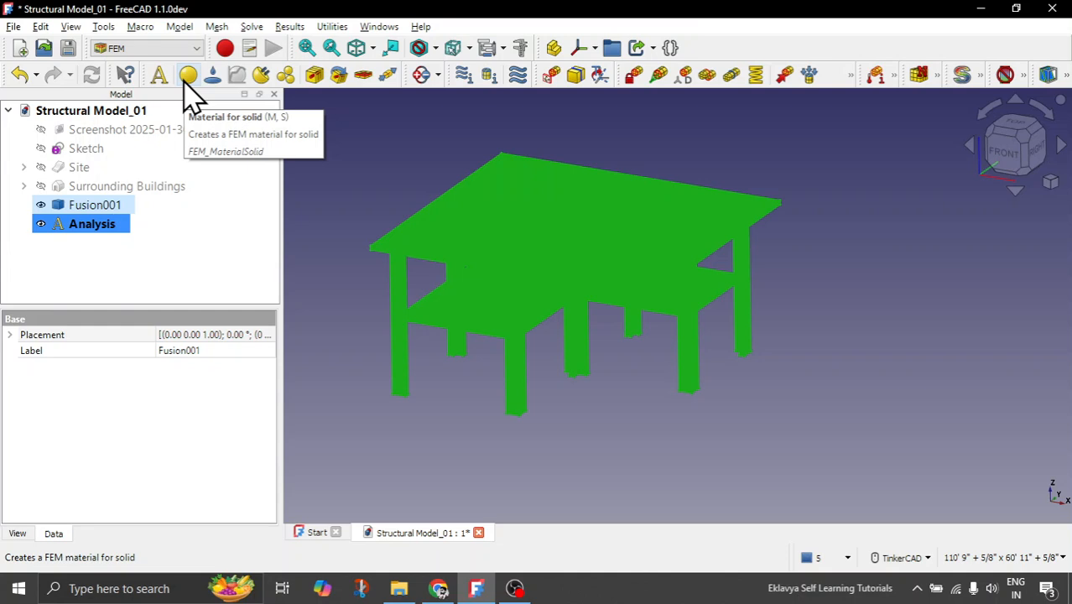
Add a solid material to the analysis using Concrete-EN-C35_45 and expand the Analysis container in the tree
left_click(187, 81)
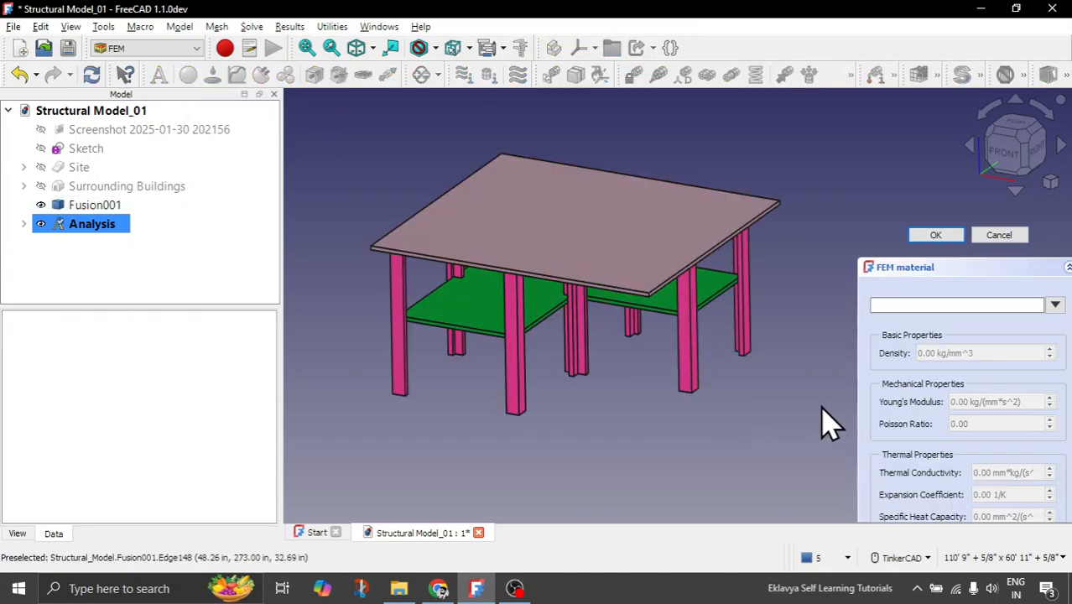
left_click(929, 306)
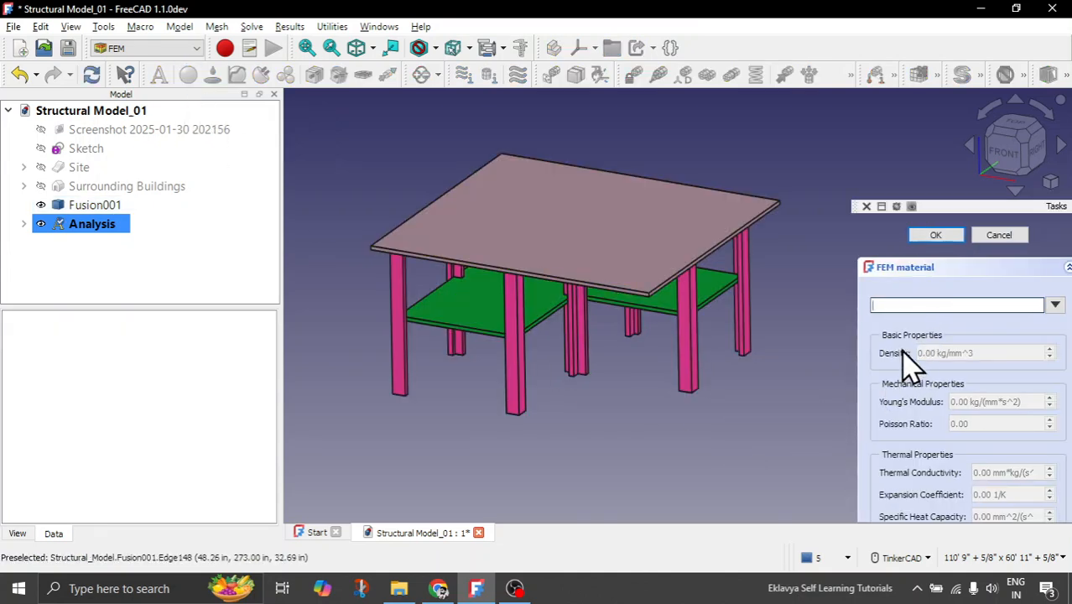
scroll(902, 369, "down", 3)
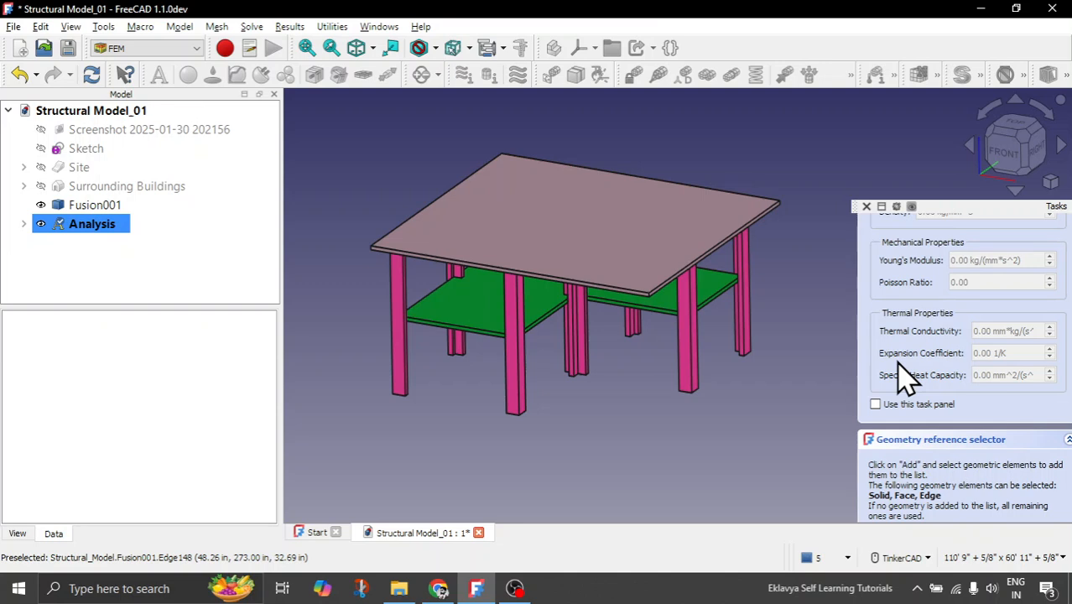
scroll(904, 377, "up", 3)
left_click(1055, 307)
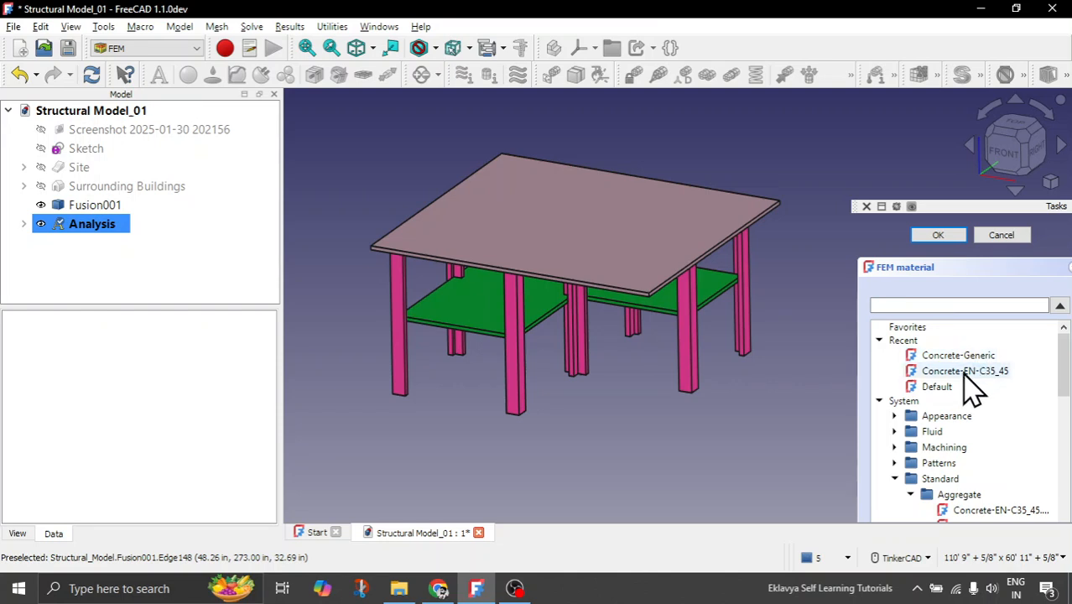
left_click(1002, 377)
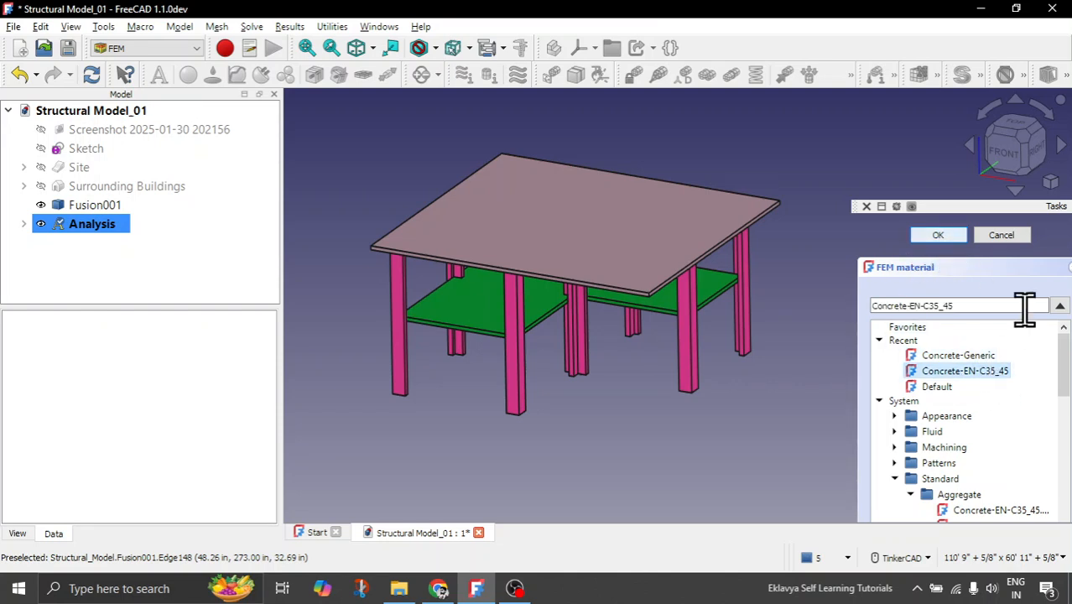
left_click(938, 235)
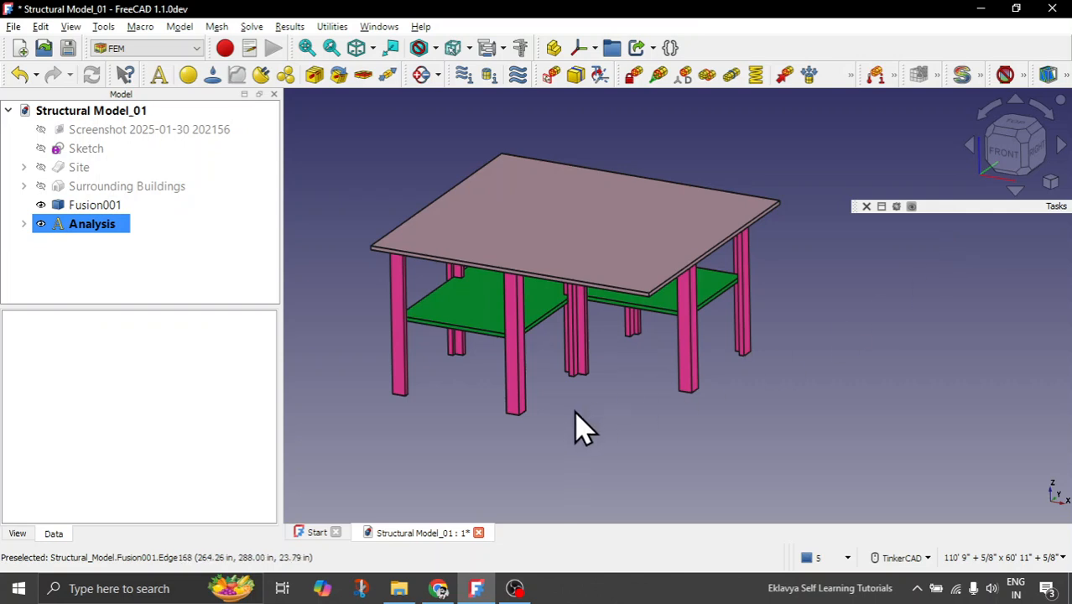
left_click(24, 224)
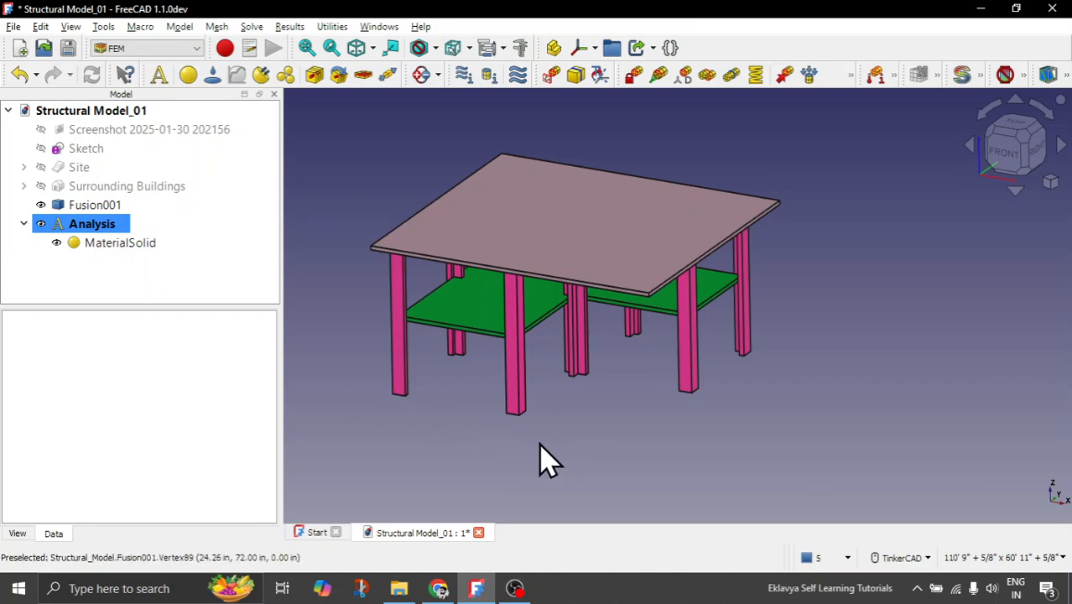
Examine the bottom faces of the columns from below the structure
right_click_drag(541, 457, 625, 317)
scroll(527, 453, "up", 3)
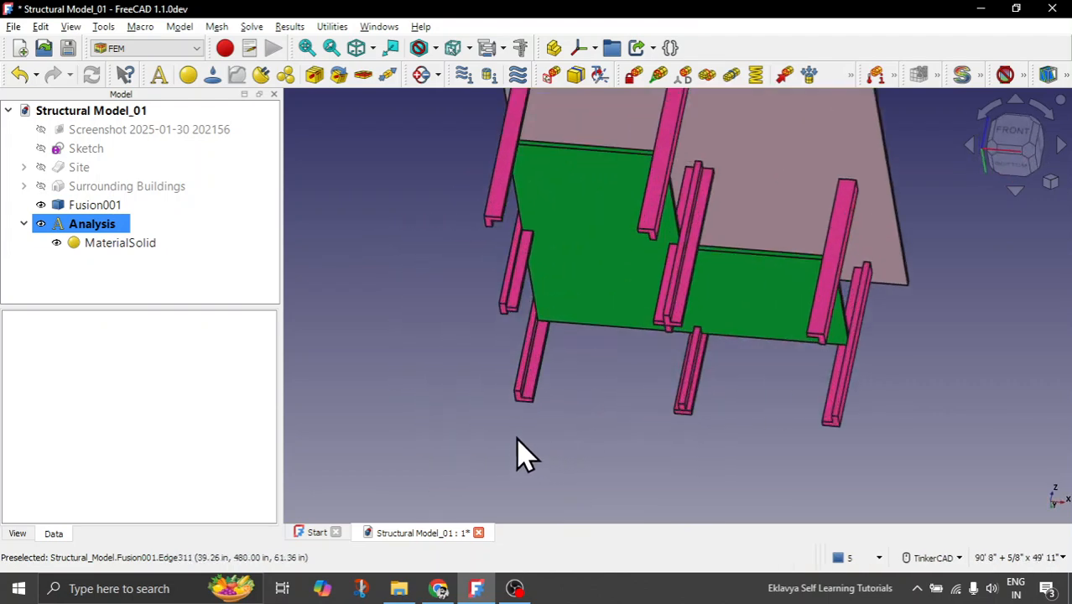
scroll(530, 411, "up", 3)
scroll(533, 392, "down", 2)
scroll(531, 384, "down", 2)
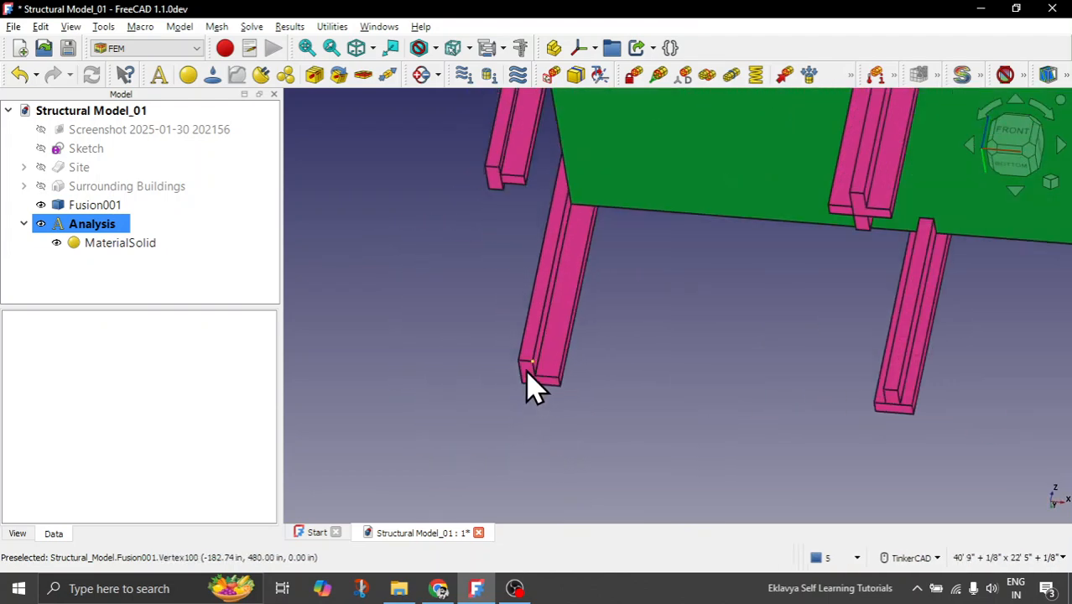
scroll(516, 319, "down", 2)
scroll(511, 277, "up", 5)
scroll(510, 356, "down", 8)
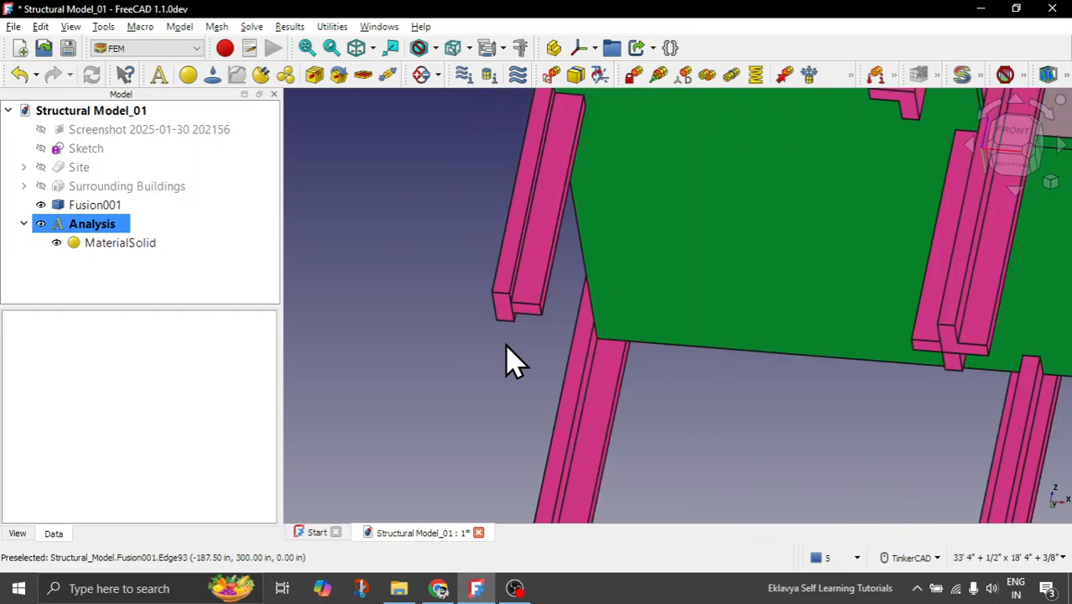
right_click_drag(510, 357, 709, 168)
scroll(739, 164, "up", 3)
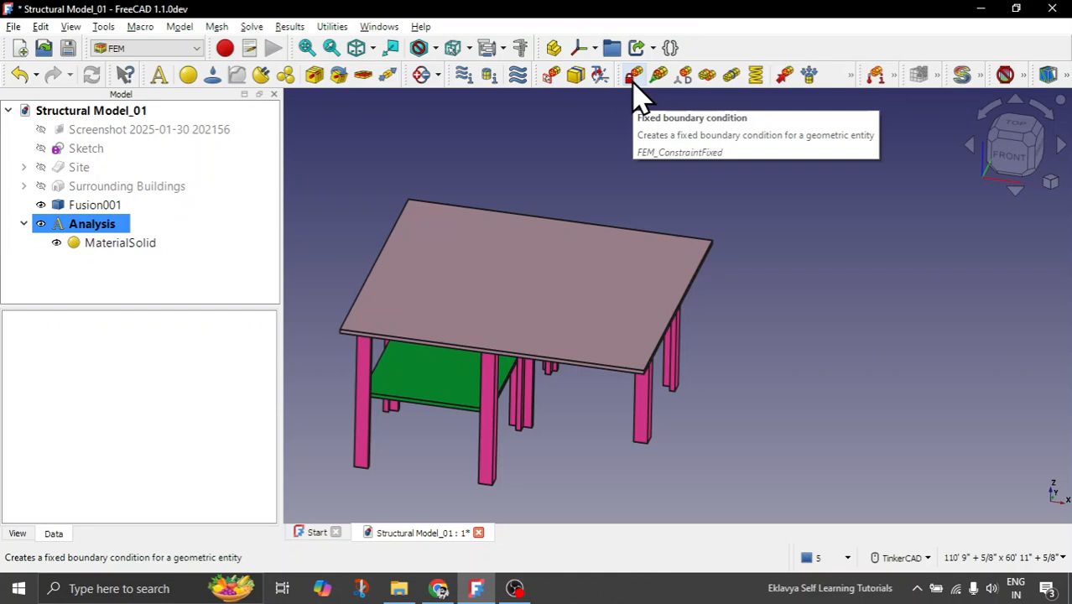
Create a fixed boundary condition and add the bottom face of the front-left corner column to it
left_click(179, 28)
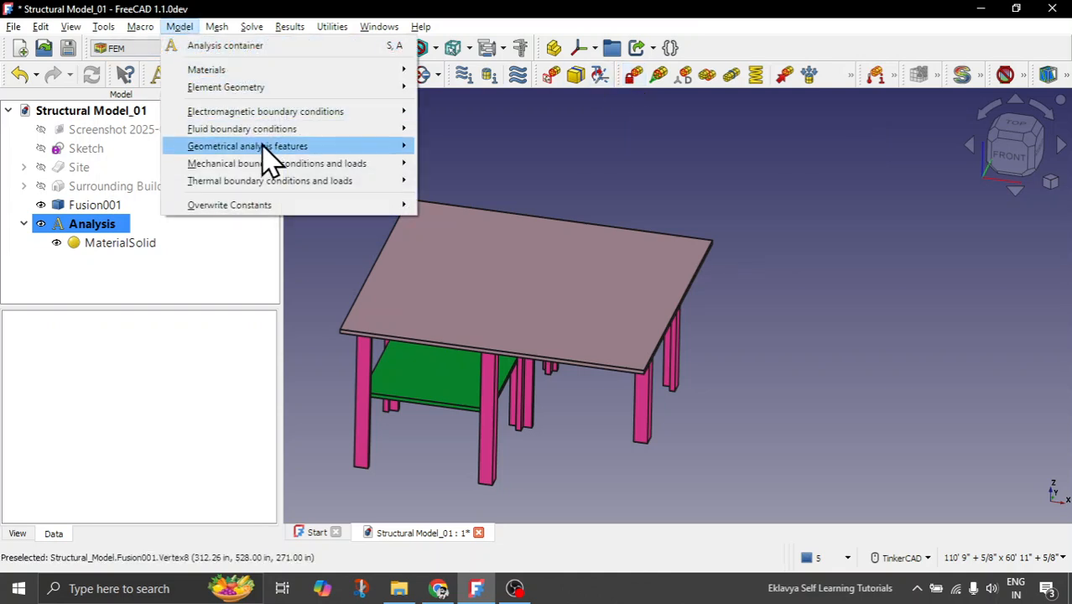
mouse_move(264, 148)
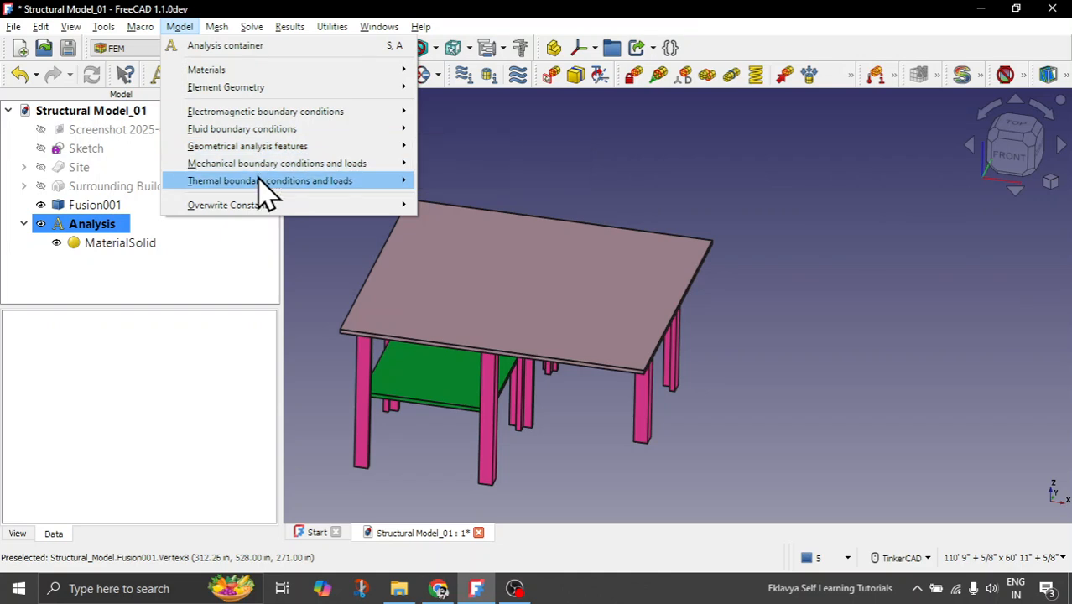
mouse_move(272, 165)
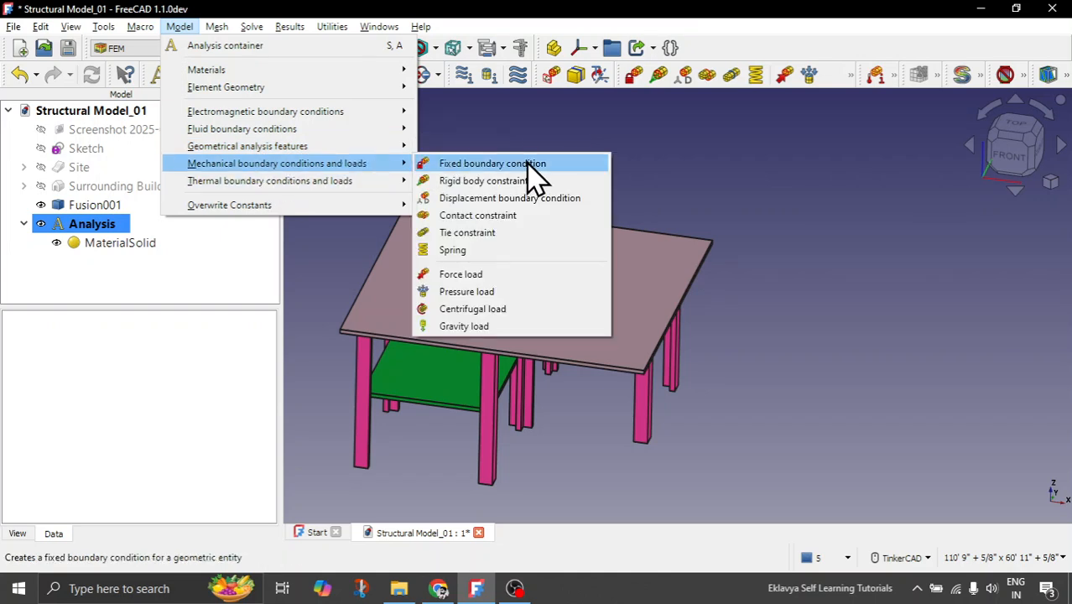
left_click(586, 172)
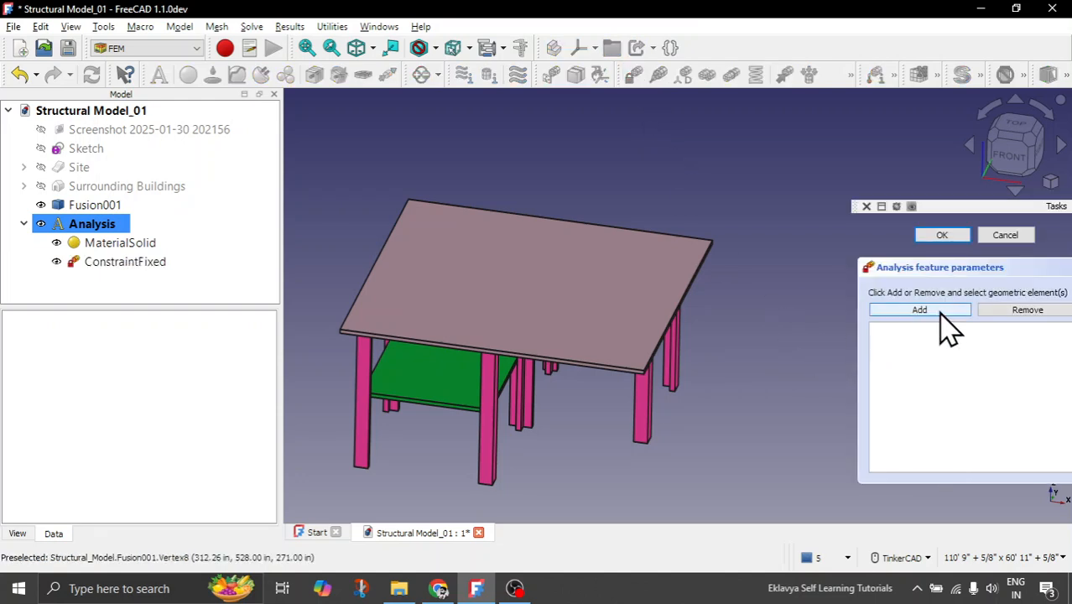
left_click(940, 315)
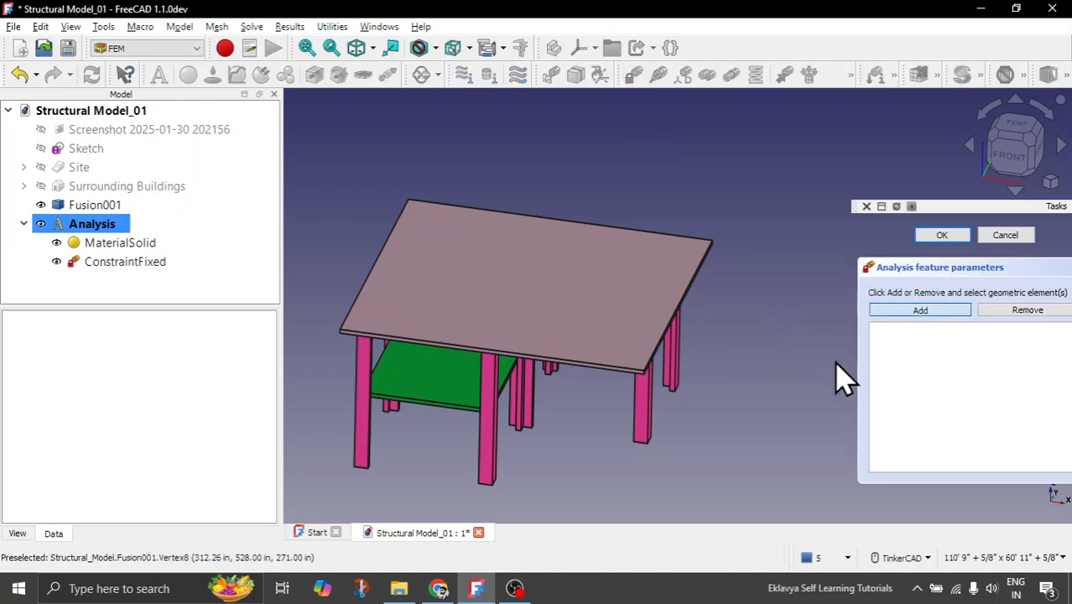
right_click_drag(730, 330, 708, 255)
scroll(554, 386, "up", 5)
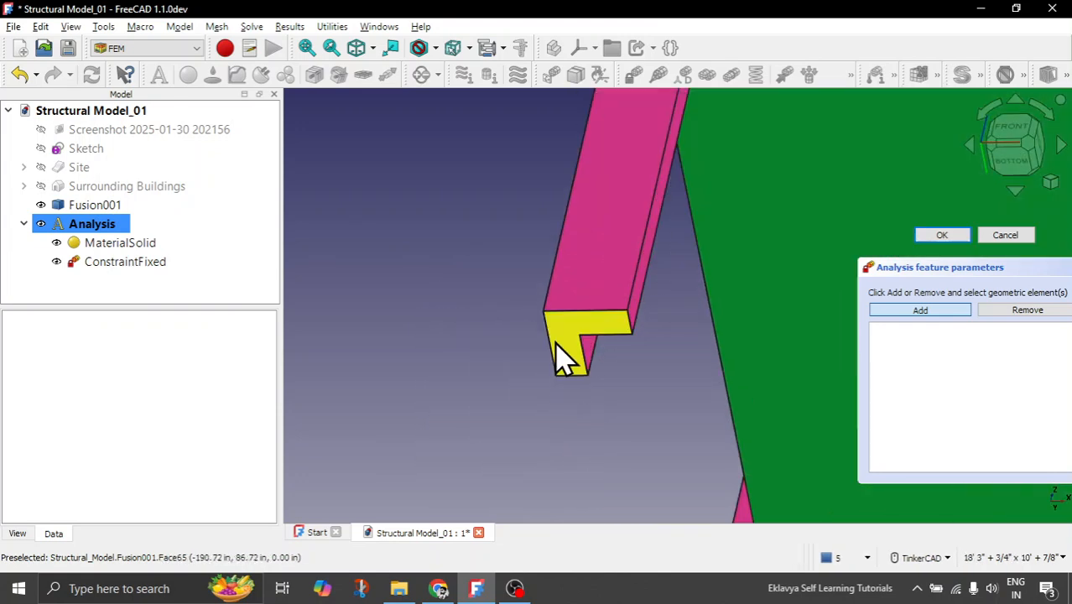
scroll(560, 356, "up", 2)
left_click(576, 334)
scroll(577, 334, "up", 2)
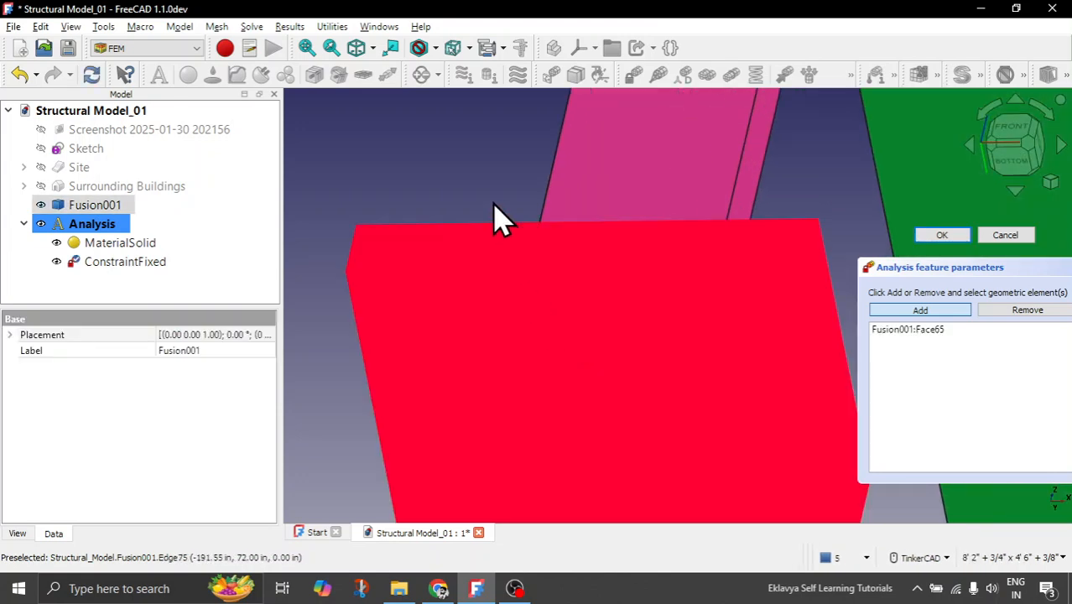
Add the bottom face of the middle column on the front side to the fixed boundary condition
scroll(497, 219, "down", 4)
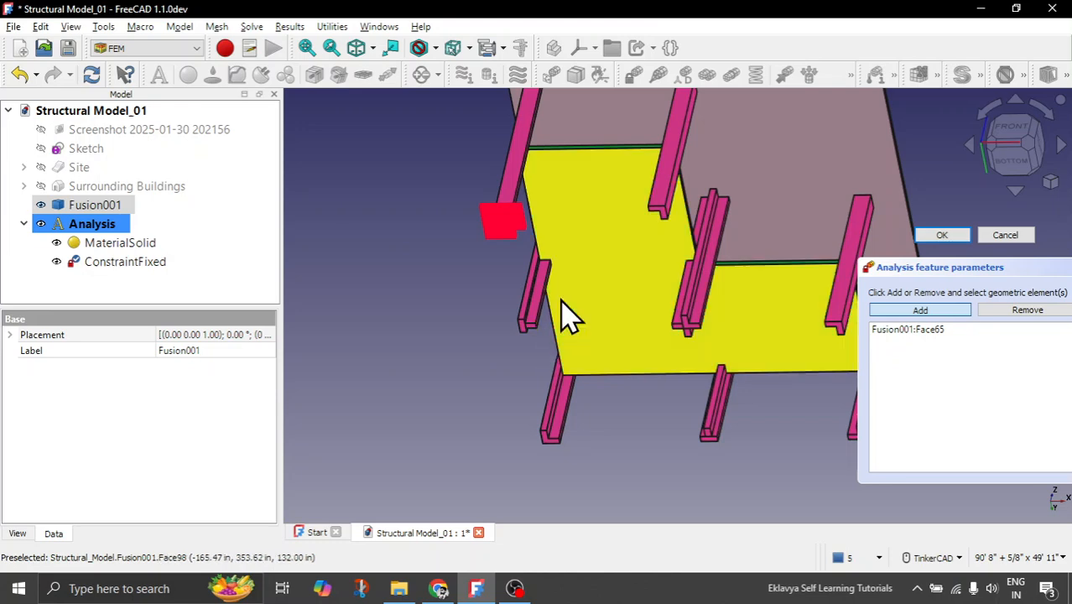
scroll(675, 223, "up", 5)
left_click(676, 197)
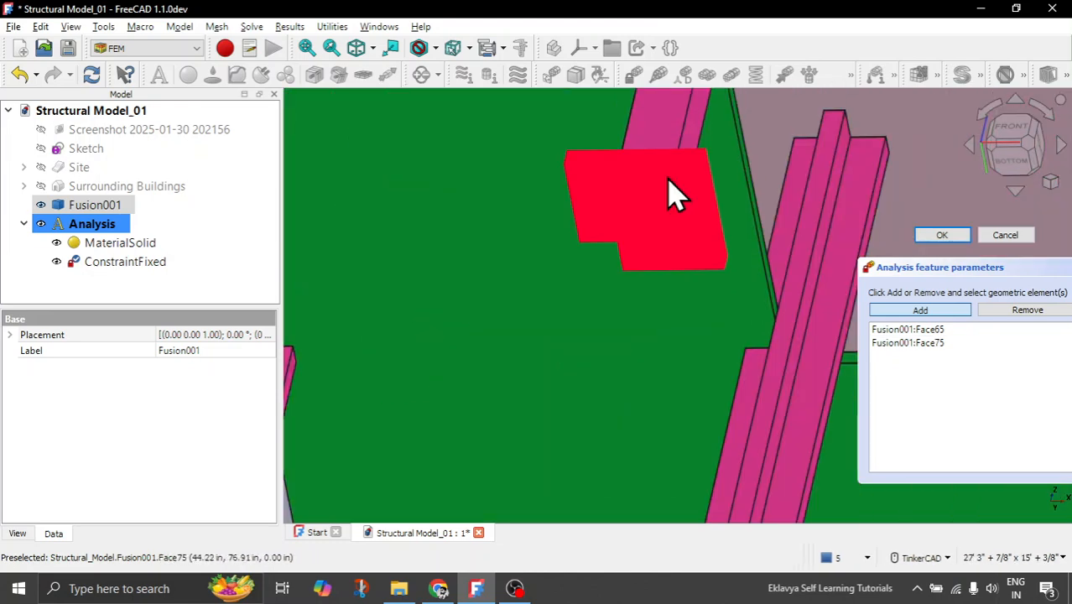
Add both bottom faces of the column midway along the left side to the fixed boundary condition
scroll(546, 282, "down", 4)
scroll(486, 346, "up", 4)
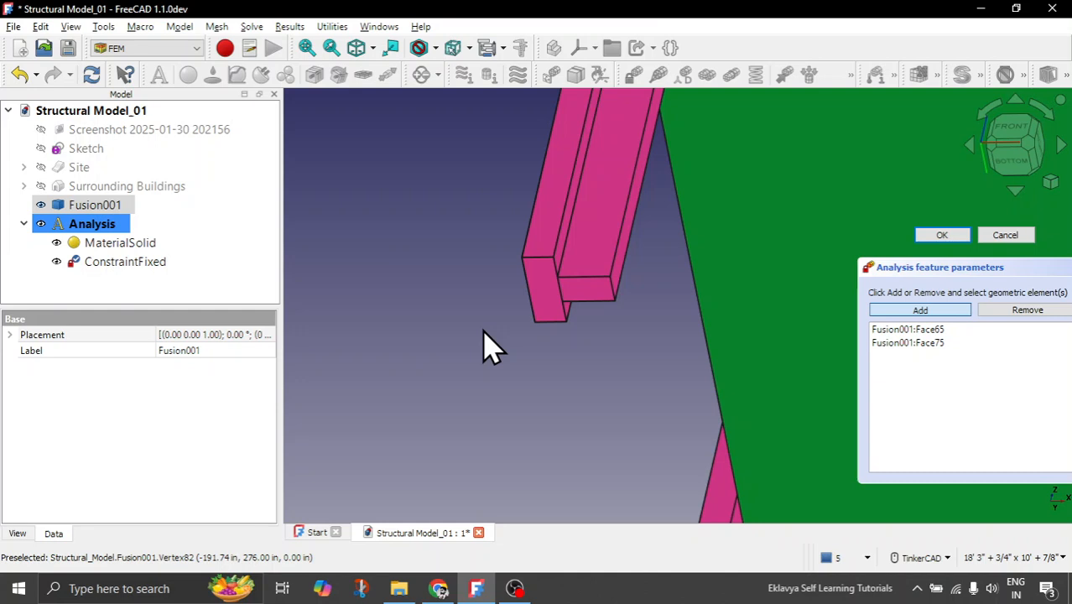
scroll(491, 346, "down", 3)
scroll(495, 330, "up", 5)
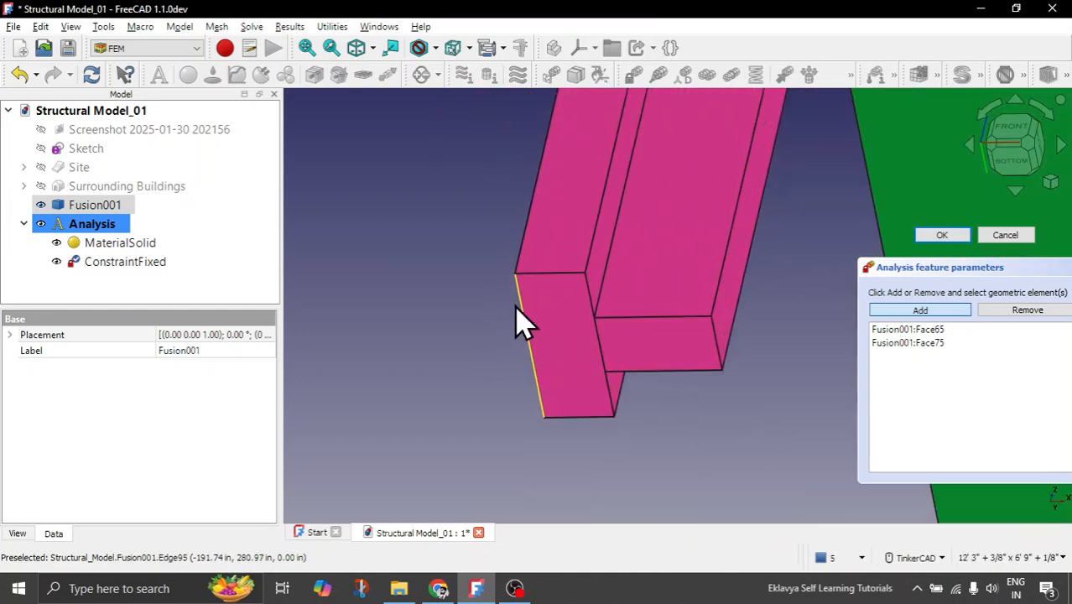
left_click(681, 362)
scroll(674, 364, "up", 3)
scroll(486, 317, "down", 4)
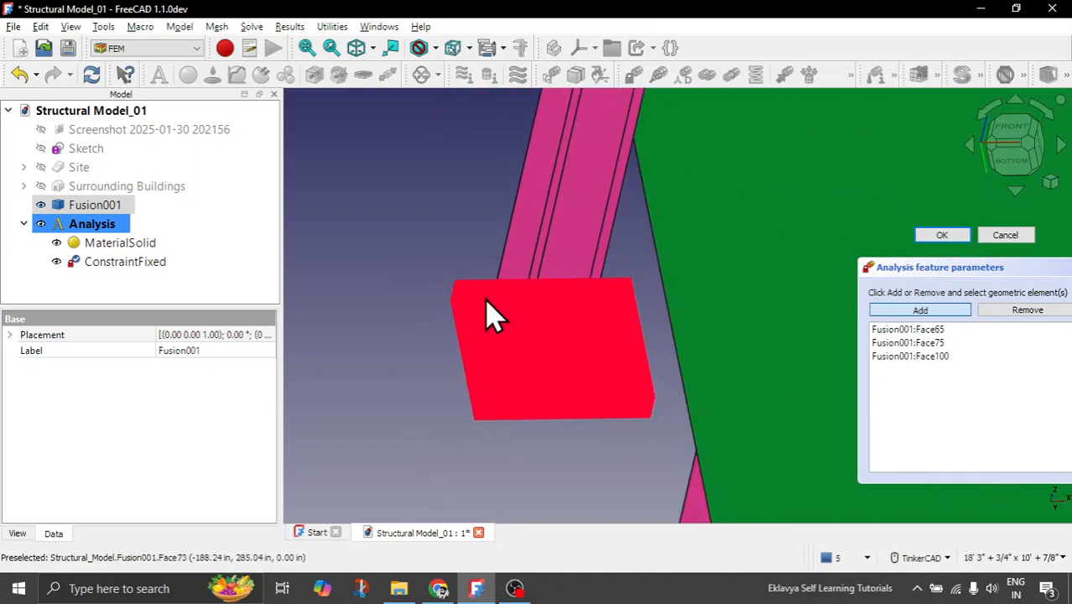
right_click_drag(467, 221, 754, 270)
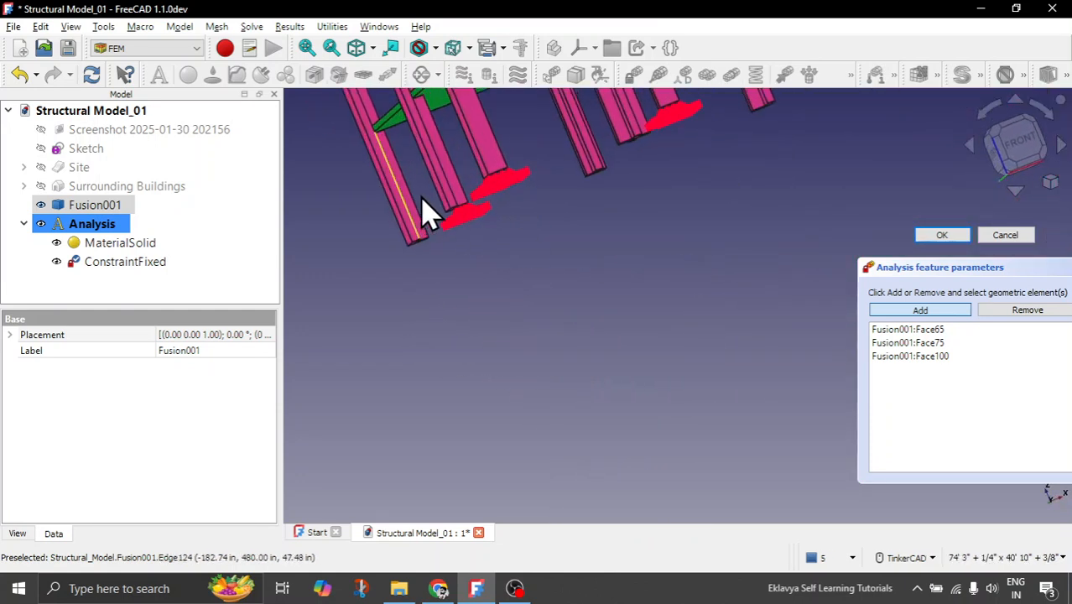
scroll(470, 235, "up", 3)
scroll(469, 235, "up", 3)
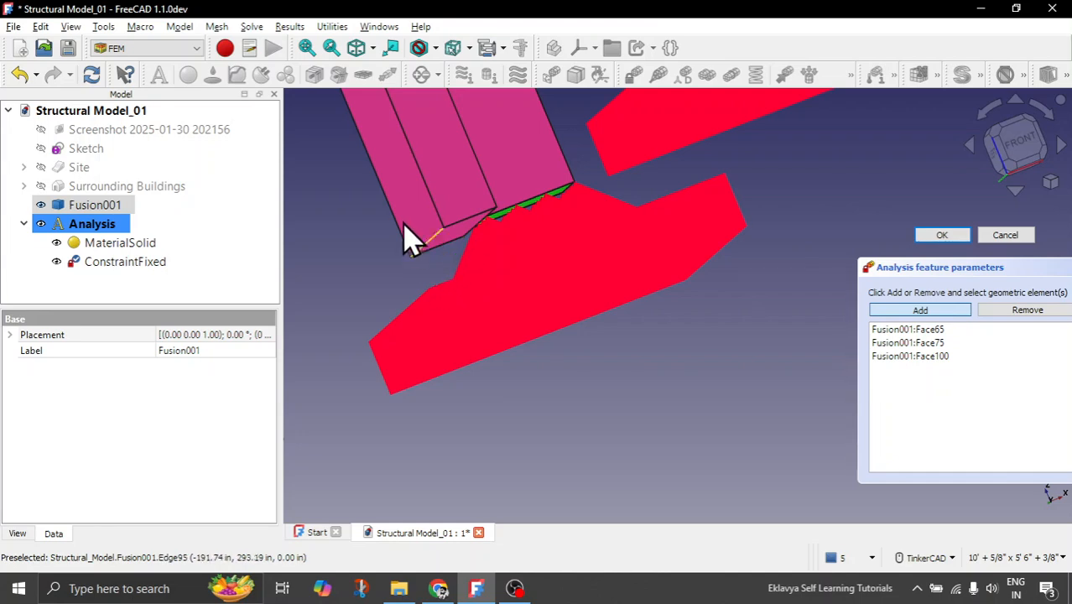
scroll(403, 260, "up", 3)
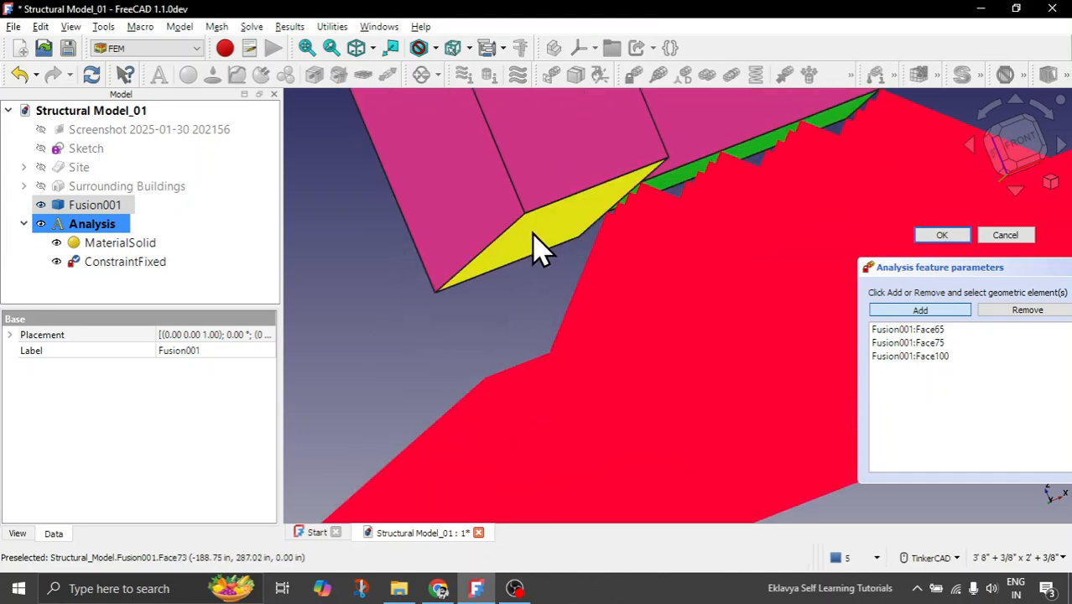
left_click(533, 234)
Add the bottom face of the rear-left corner column to the fixed boundary condition
scroll(563, 311, "down", 10)
right_click_drag(657, 377, 604, 304)
scroll(530, 235, "down", 5)
right_click_drag(707, 404, 689, 359)
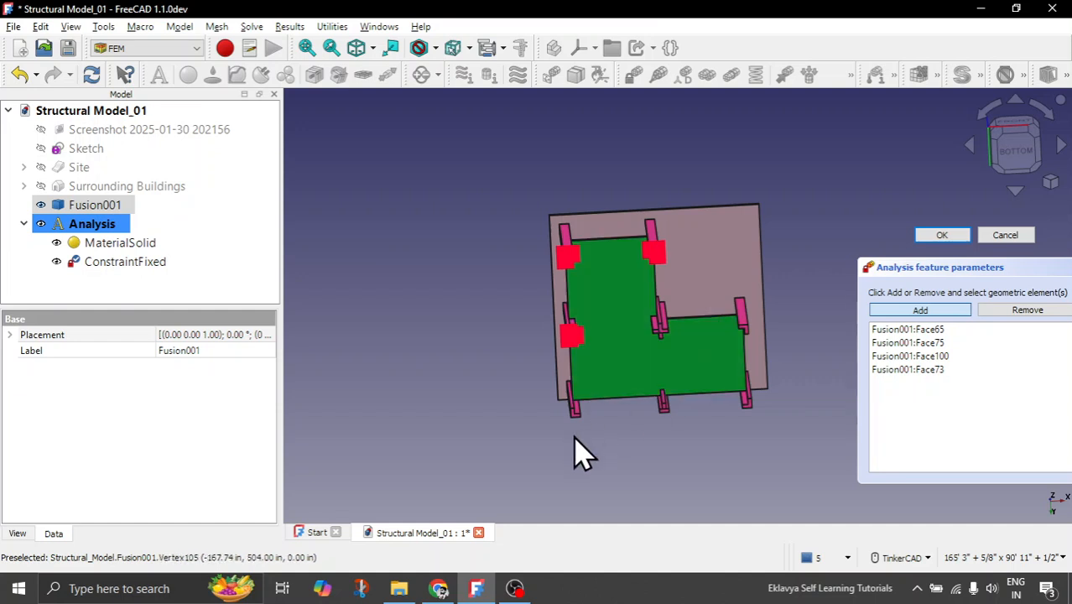
scroll(579, 453, "up", 10)
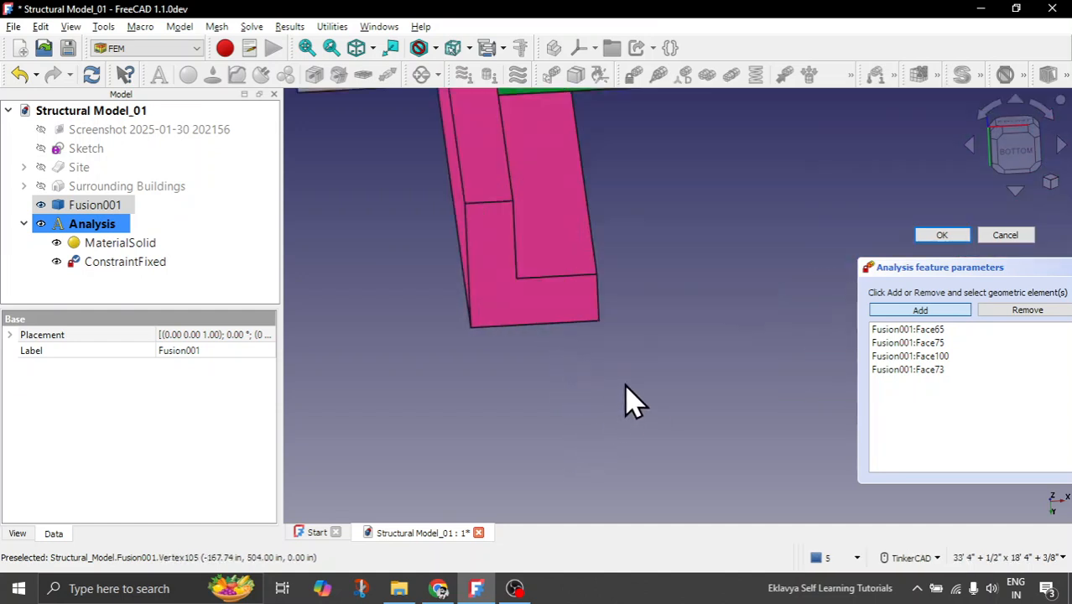
left_click(466, 262)
Add both bottom faces of the middle column on the rear side to the fixed boundary condition
scroll(439, 349, "down", 5)
scroll(470, 349, "up", 5)
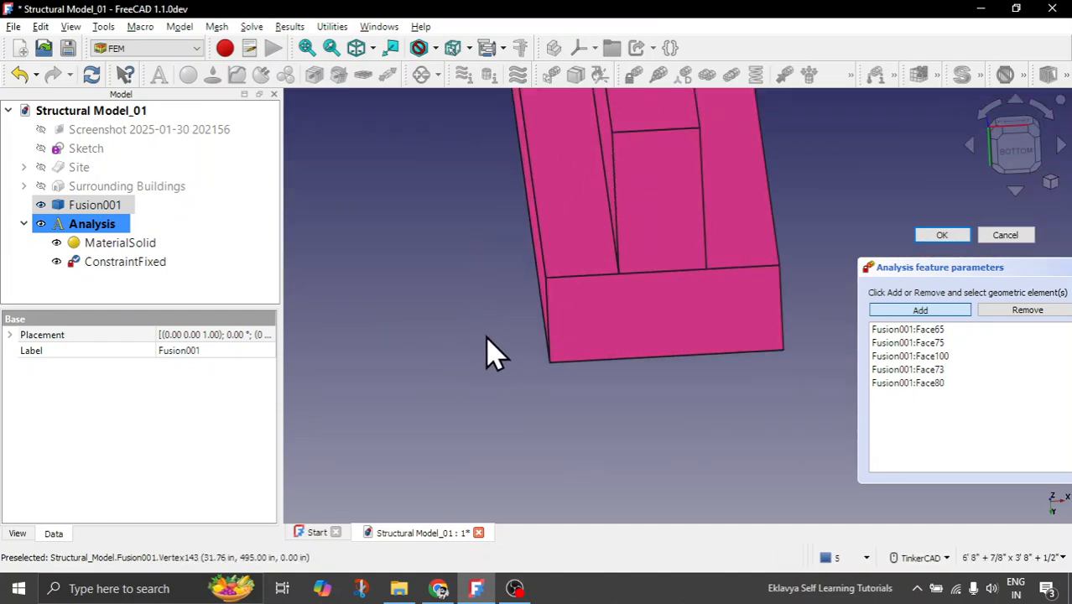
left_click(730, 318)
scroll(605, 409, "up", 5)
scroll(635, 411, "down", 3)
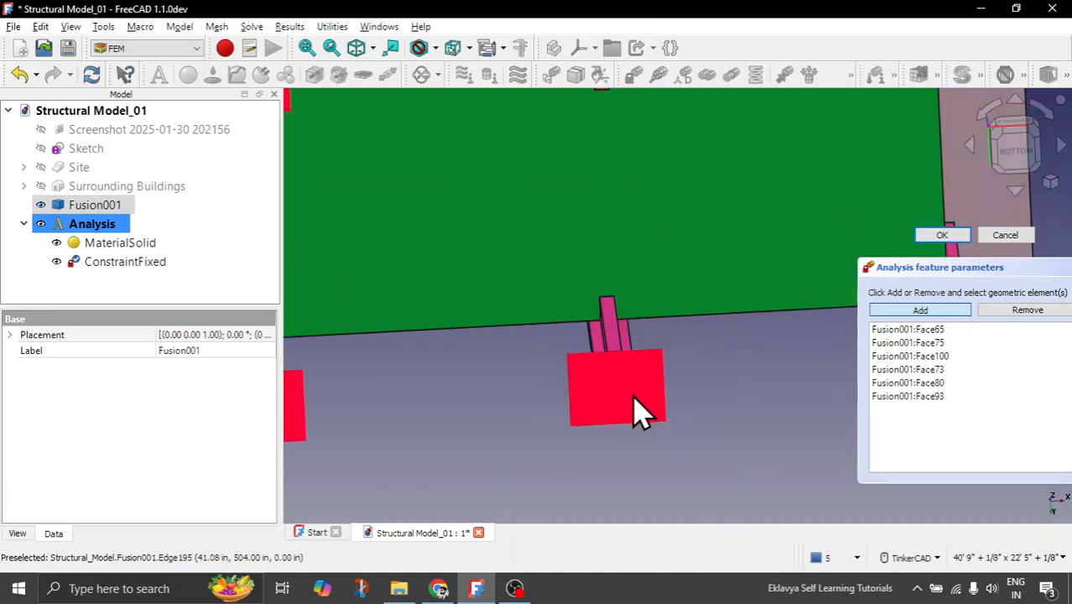
mouse_move(673, 363)
right_mouse_down()
mouse_move(670, 419)
mouse_move(671, 378)
right_mouse_up()
scroll(670, 419, "down", 5)
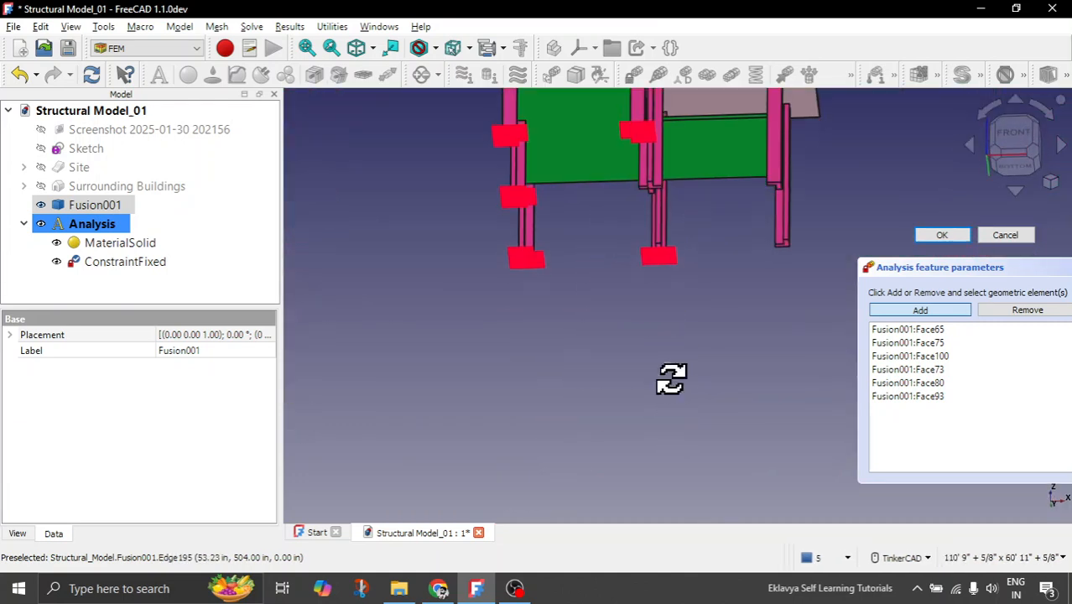
scroll(677, 304, "up", 8)
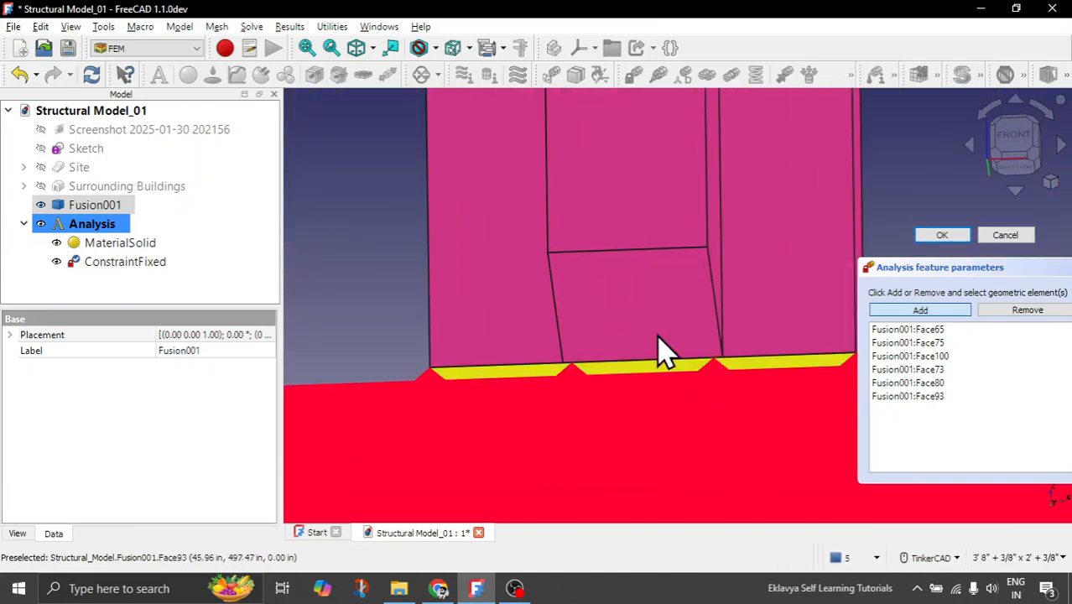
left_click(651, 323)
Add the bottom faces of the two columns on the right side to the fixed boundary condition
scroll(458, 342, "down", 10)
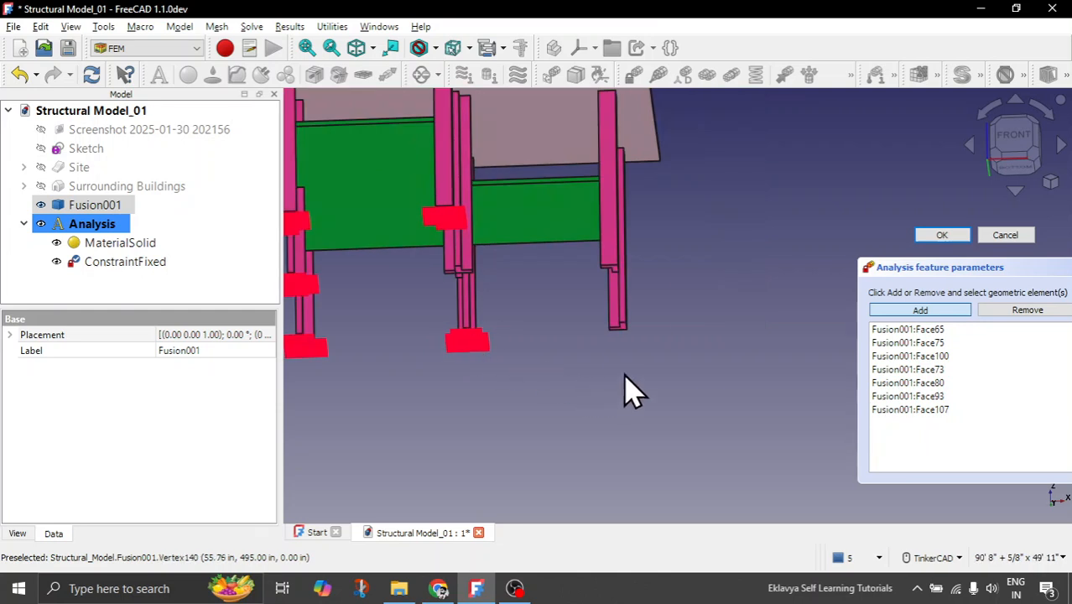
right_click_drag(630, 392, 620, 330)
scroll(617, 390, "up", 8)
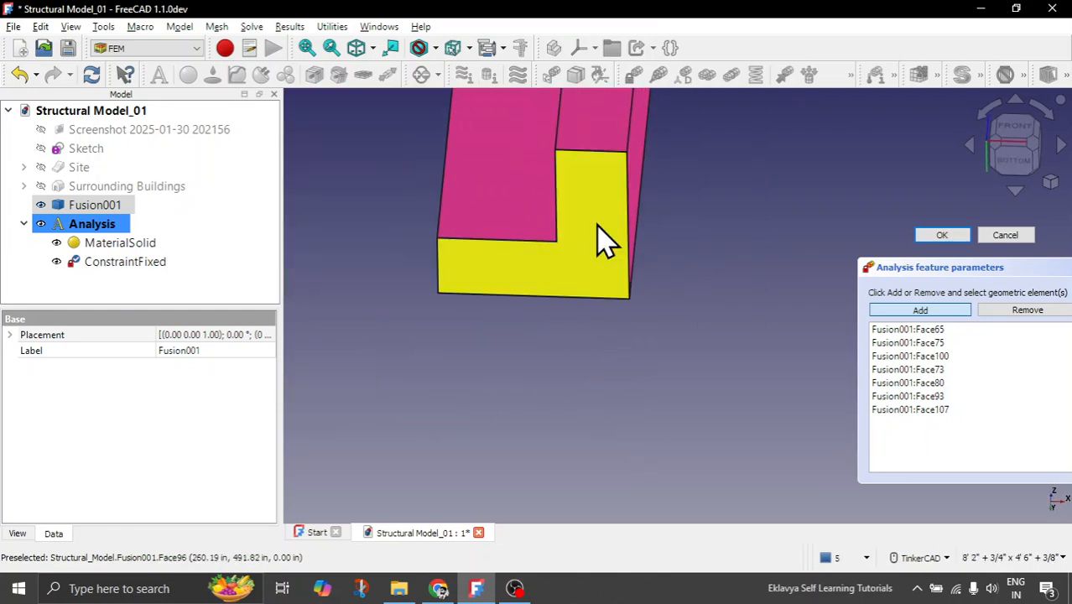
left_click(606, 243)
scroll(612, 404, "down", 8)
right_click_drag(612, 406, 605, 325)
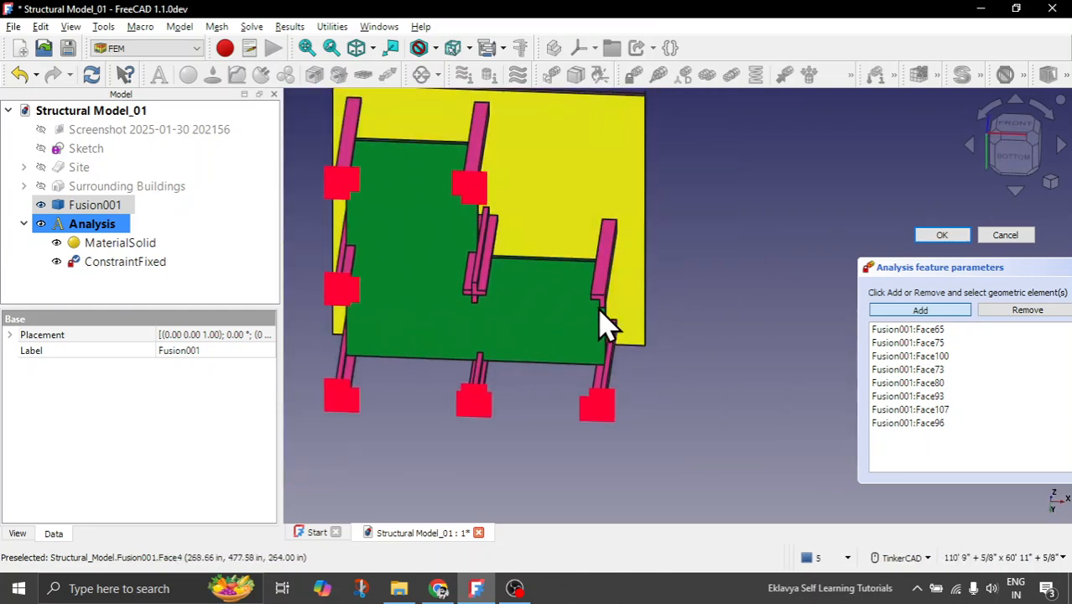
scroll(605, 325, "up", 8)
left_click(657, 357)
Add the separate bottom faces of the central column at the lower slab's inner corner to the fixed boundary condition
scroll(737, 347, "down", 8)
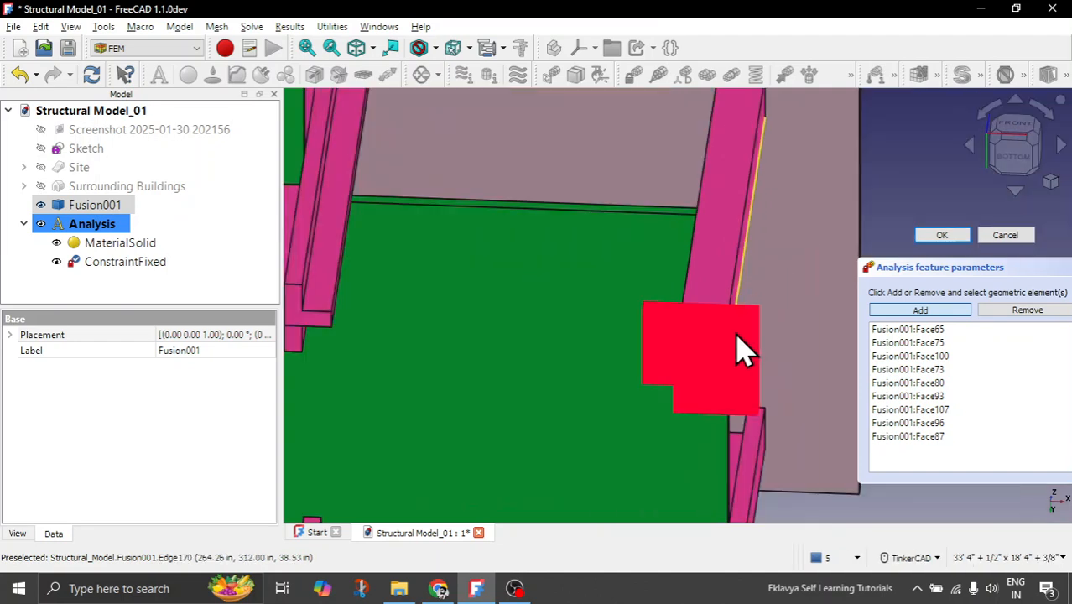
right_click_drag(641, 486, 567, 381)
scroll(610, 378, "up", 8)
left_click(603, 345)
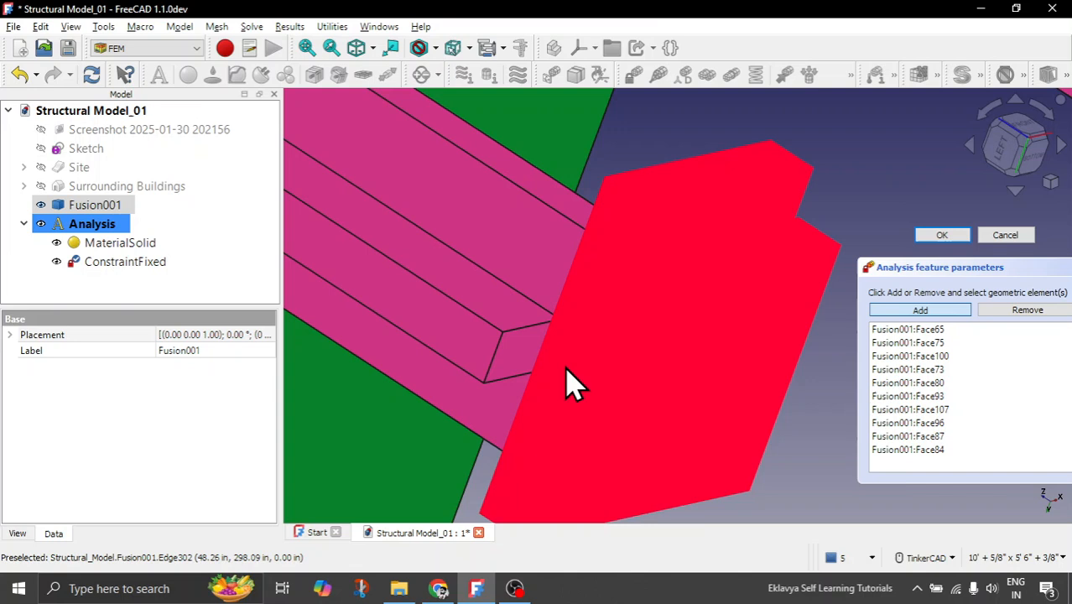
left_click(516, 356)
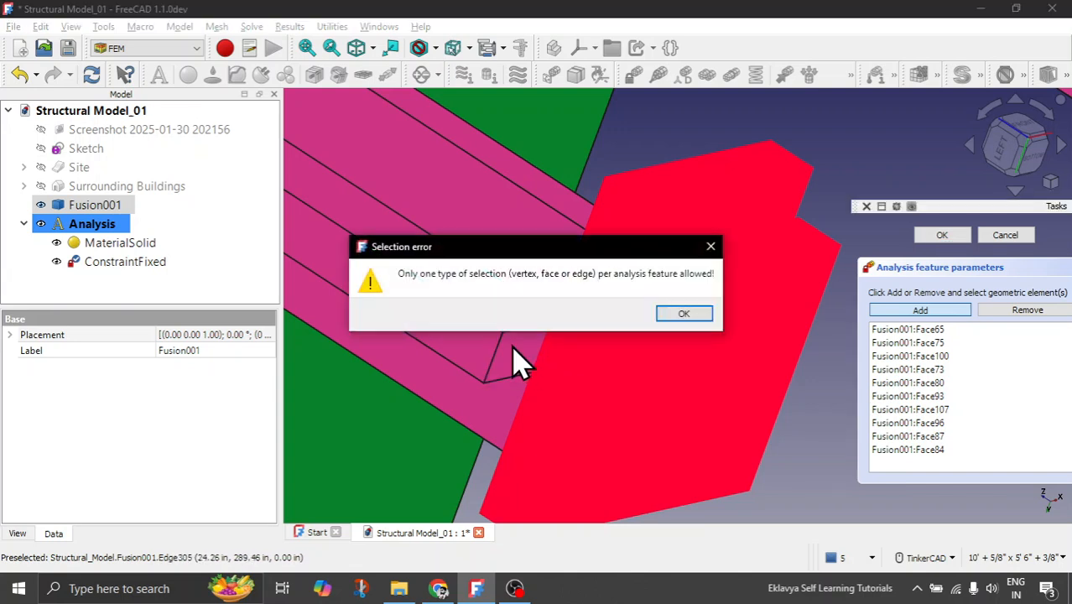
left_click(684, 314)
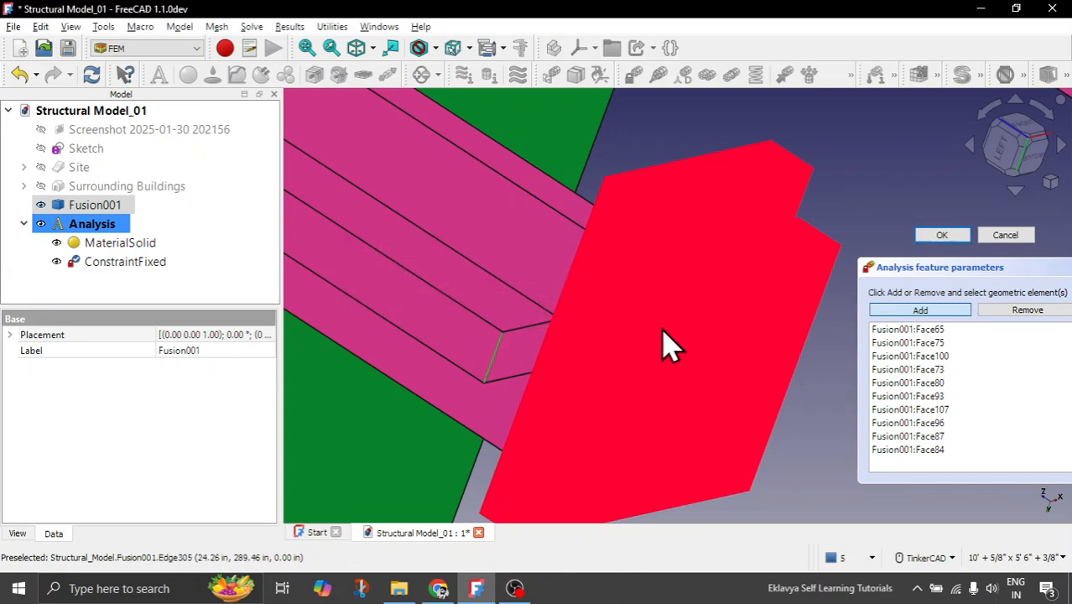
left_click(527, 370)
right_click_drag(552, 351, 730, 283)
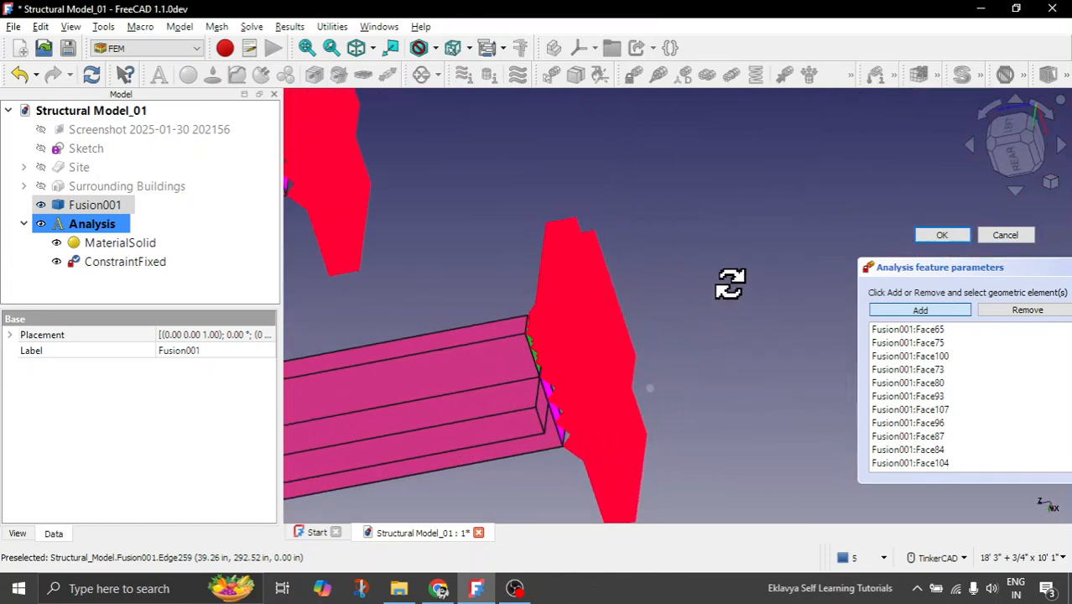
mouse_move(609, 407)
right_mouse_down()
mouse_move(617, 402)
mouse_move(591, 407)
right_mouse_up()
scroll(564, 419, "up", 6)
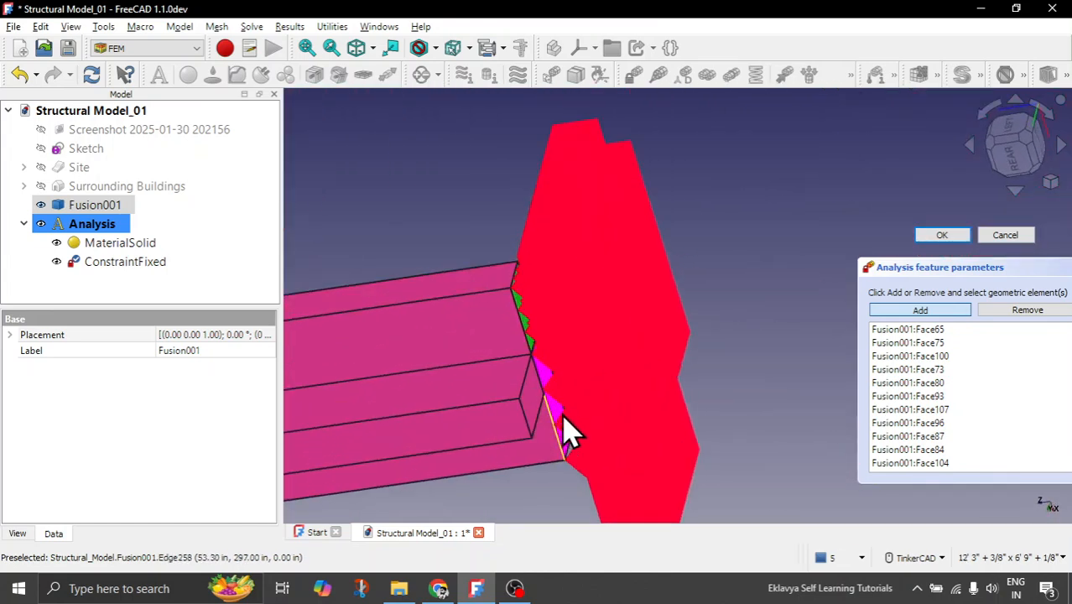
scroll(581, 359, "down", 8)
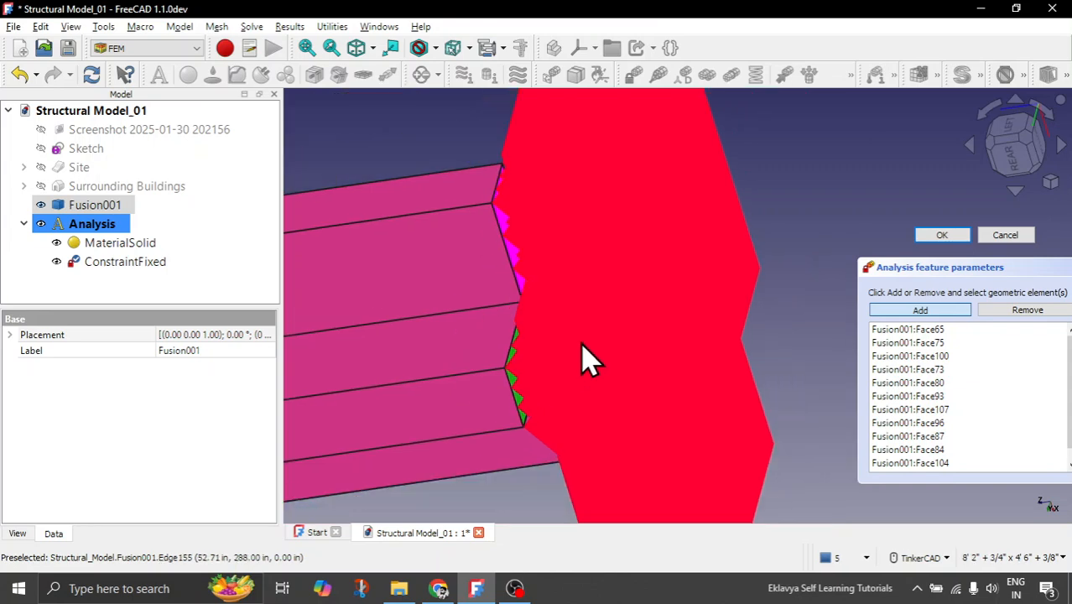
Accept the fixed boundary condition and check that every column base has a fixed support
right_click_drag(687, 359, 463, 467)
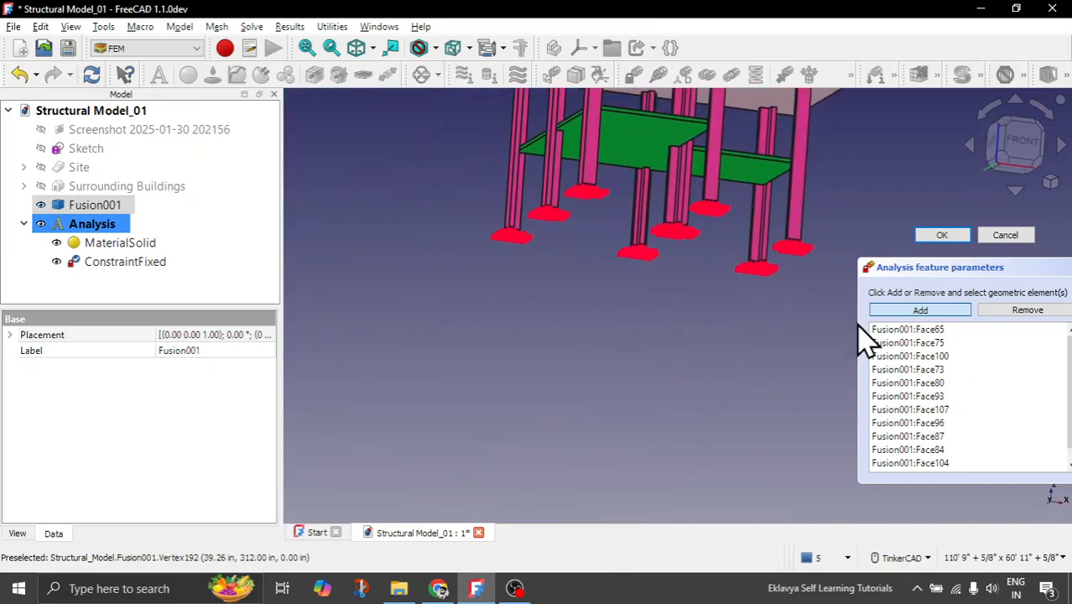
left_click(940, 234)
scroll(489, 444, "down", 4)
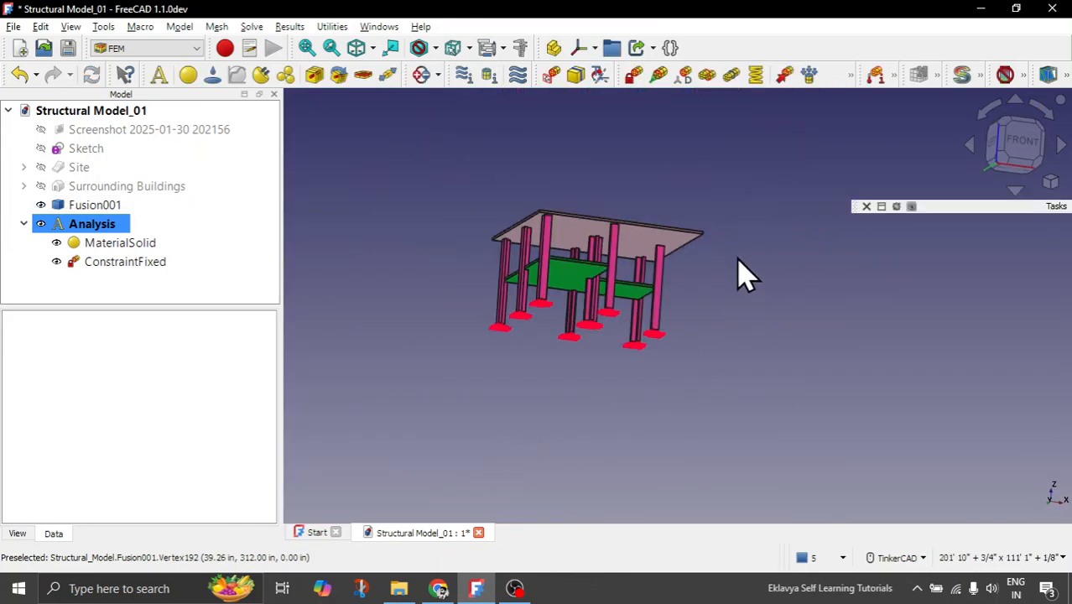
right_click_drag(738, 273, 626, 414)
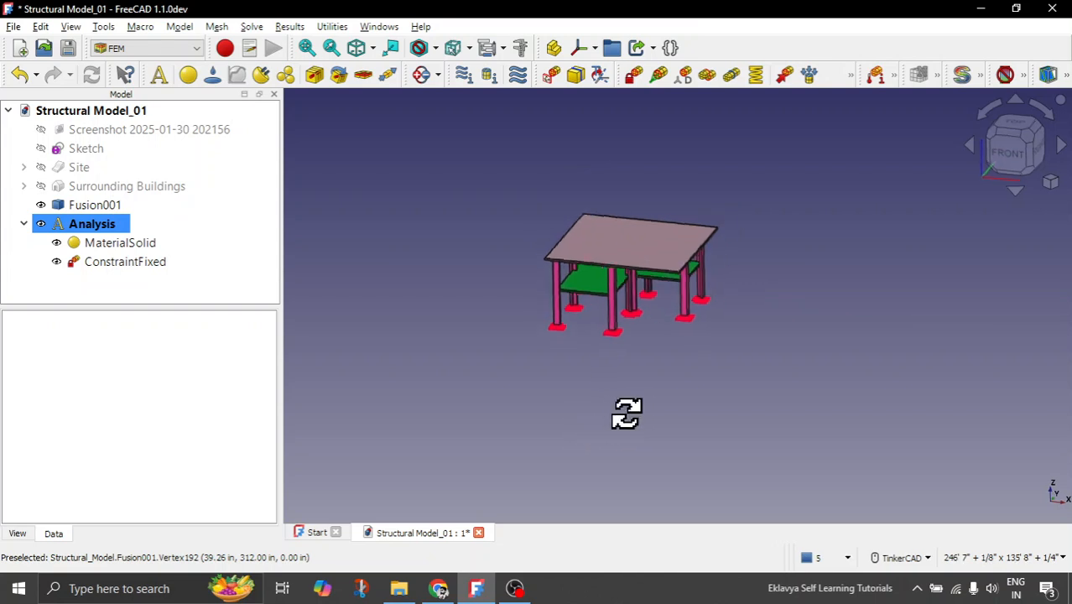
scroll(686, 289, "up", 3)
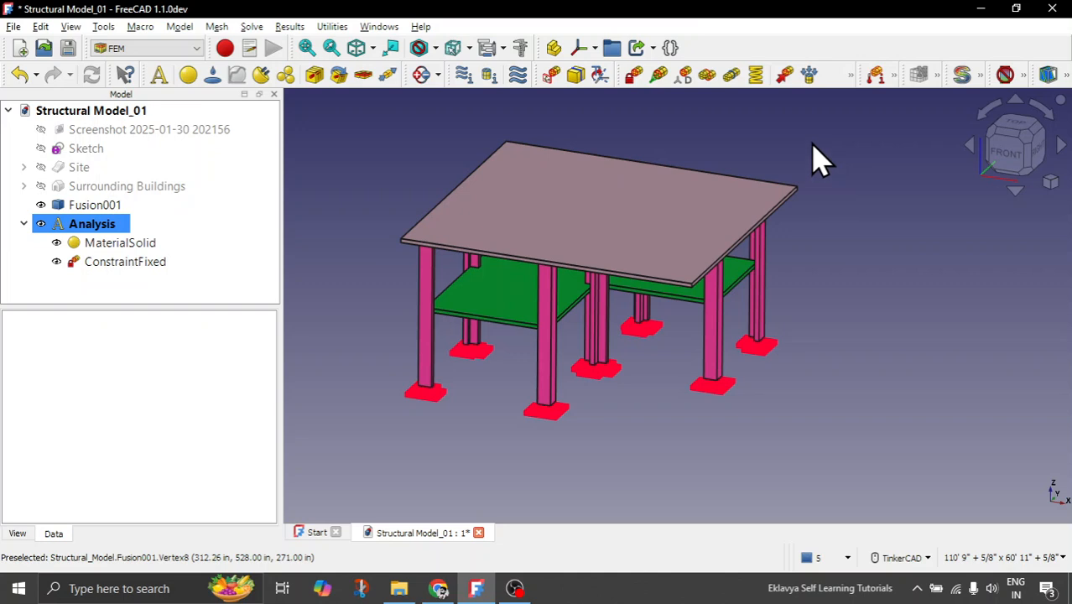
Apply a pressure load of 0.10 kg/(mm*s^2) to the top faces of the roof slab and the lower slab
left_click(105, 206)
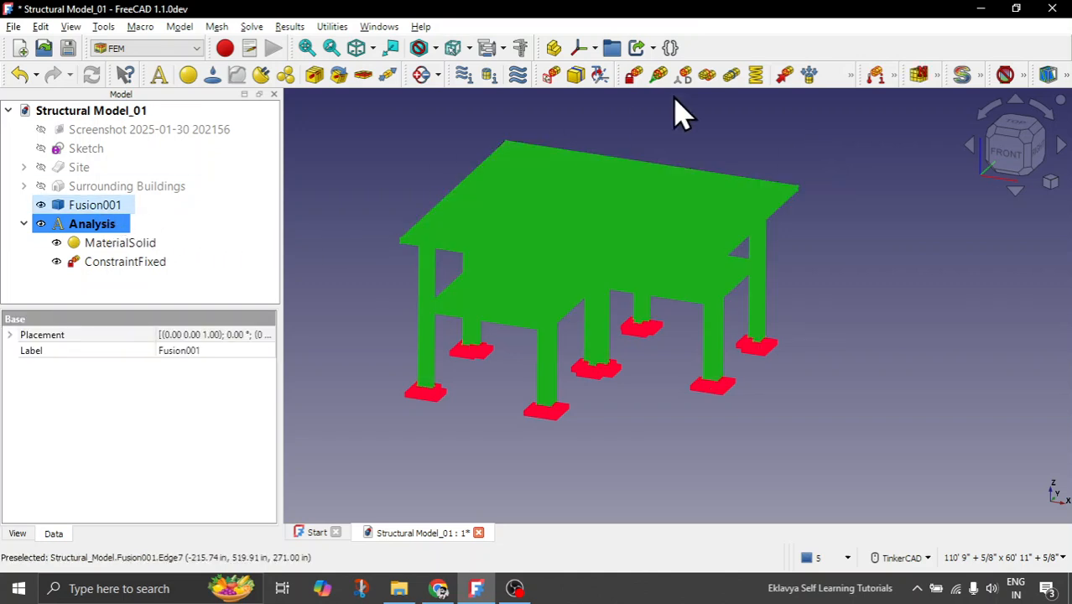
left_click(809, 79)
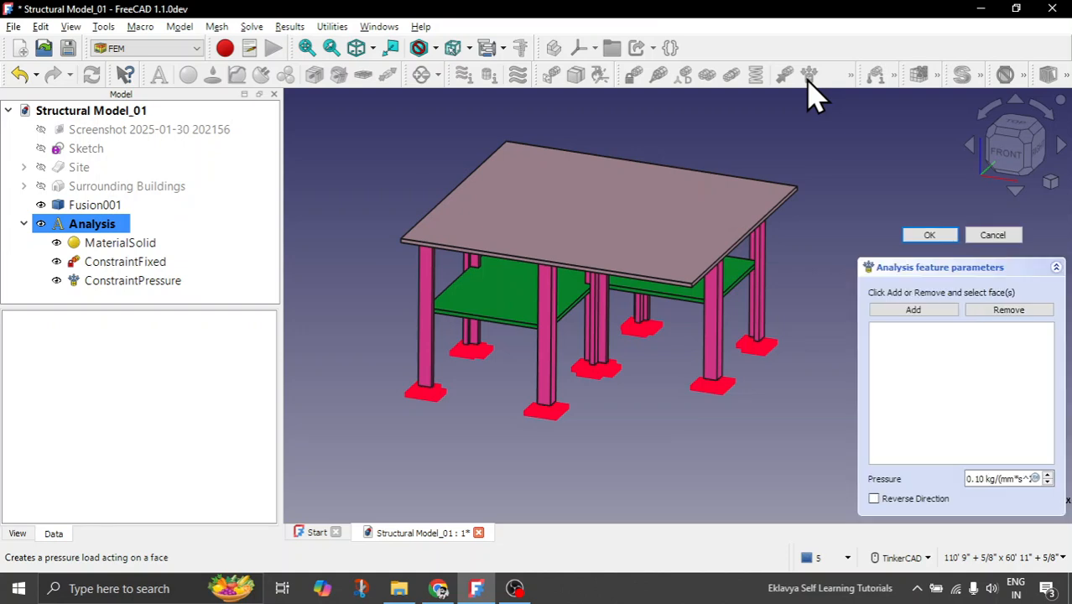
left_click(914, 312)
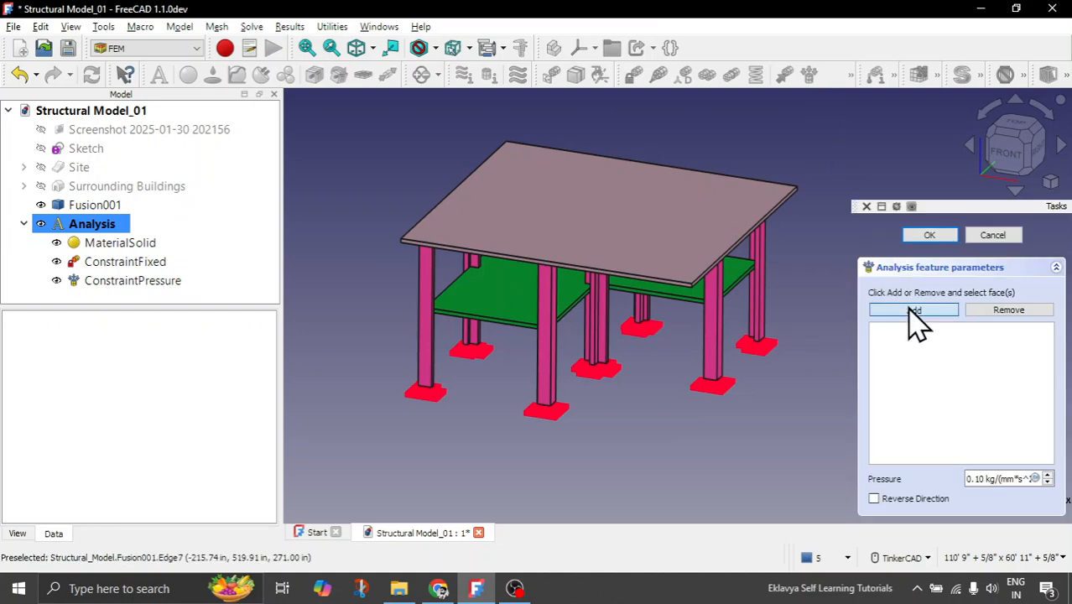
left_click(641, 219)
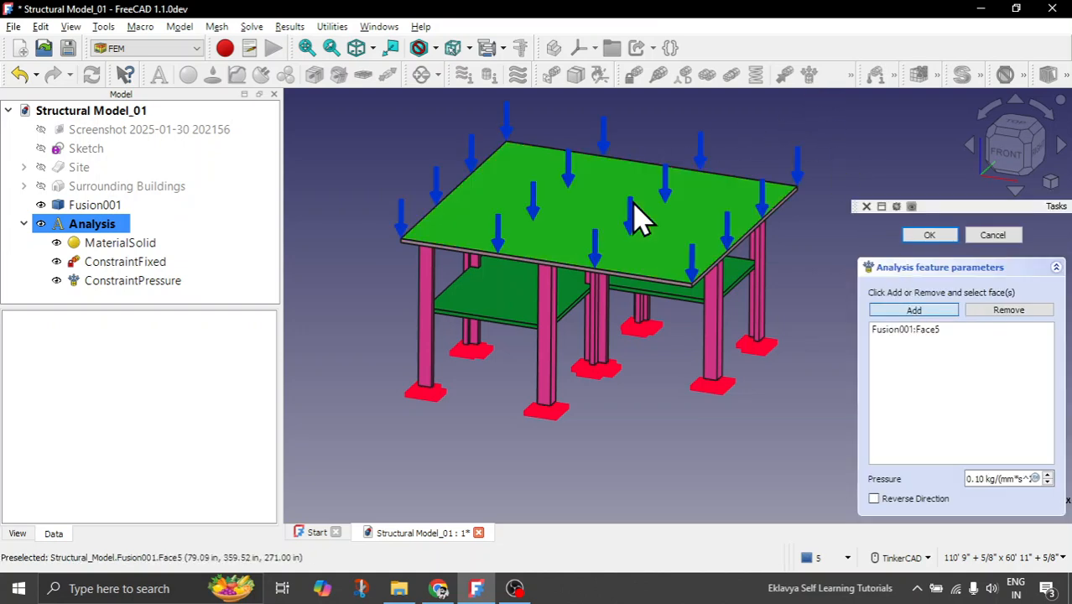
left_click(510, 304)
mouse_move(625, 390)
right_mouse_down()
mouse_move(617, 407)
mouse_move(670, 378)
mouse_move(623, 395)
right_mouse_up()
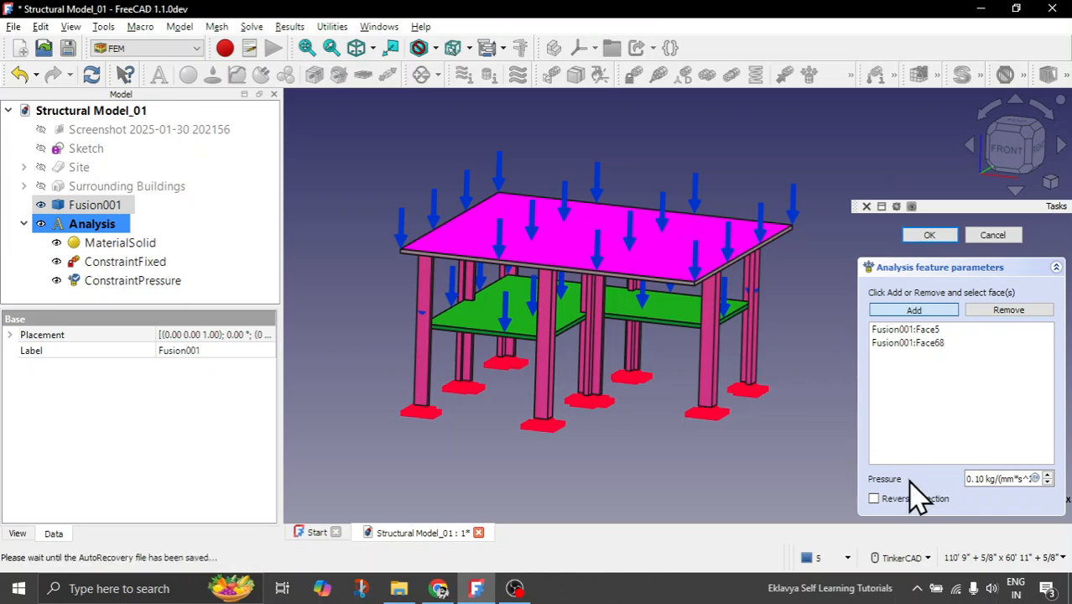
left_click(929, 235)
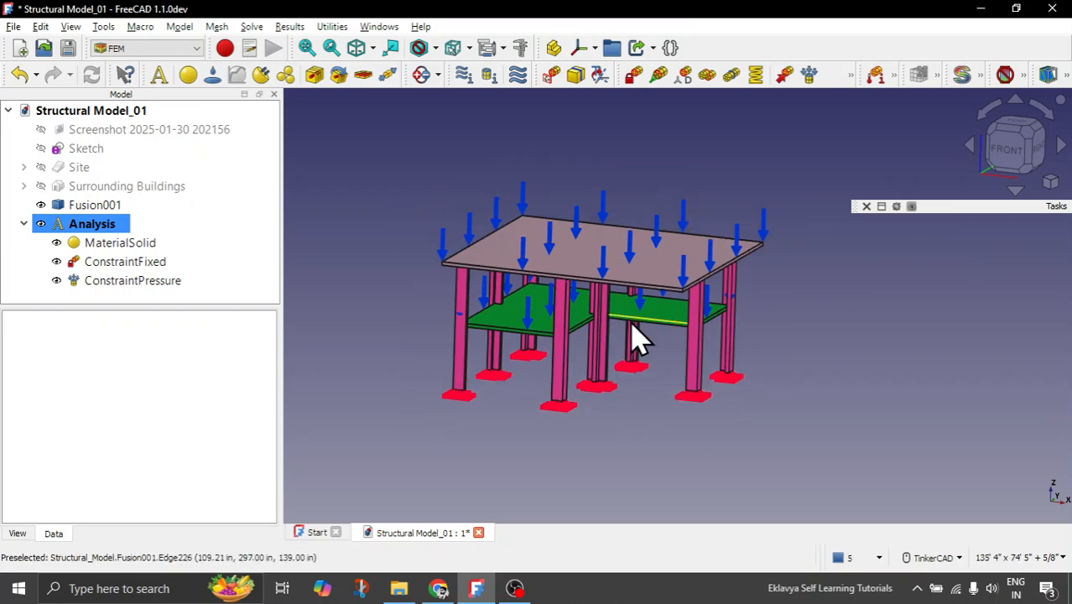
Add a gravity load to the analysis so the structure's self-weight is included
right_click_drag(634, 336, 760, 291)
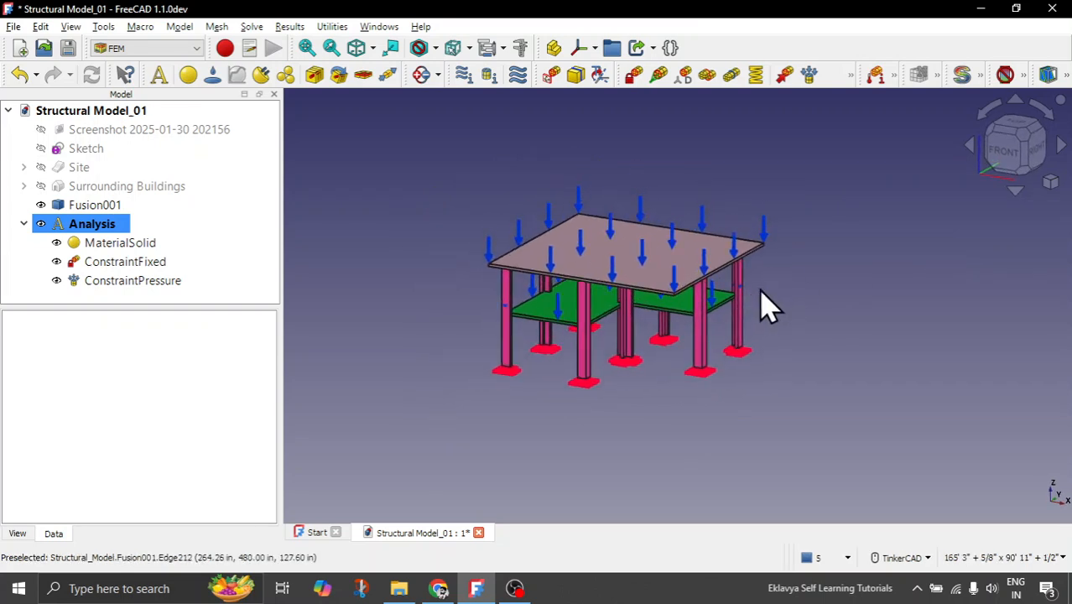
scroll(763, 295, "up", 1)
left_click(851, 77)
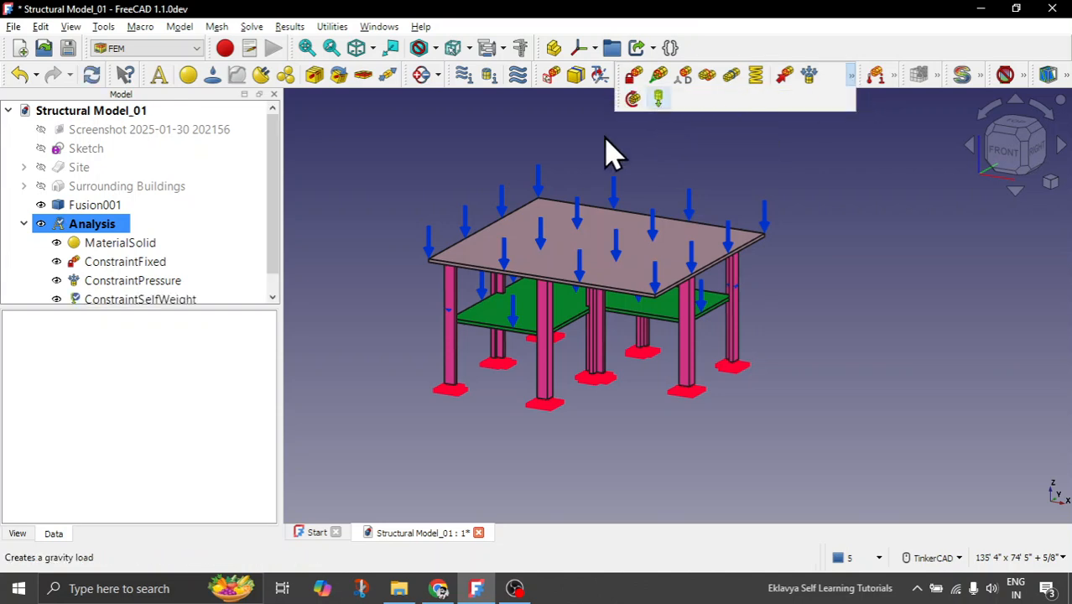
scroll(109, 281, "down", 1)
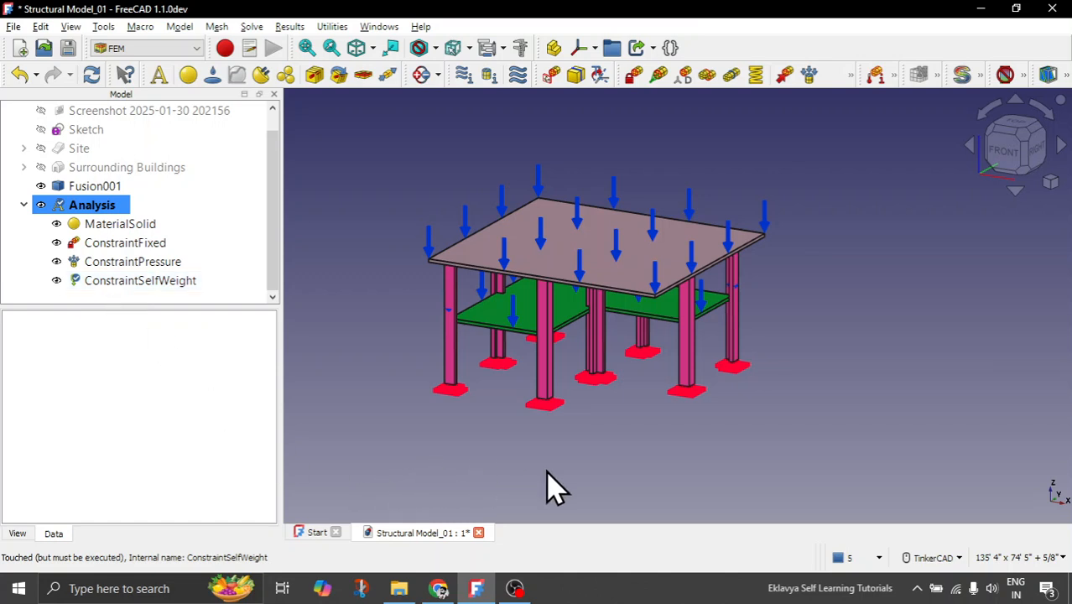
right_click_drag(600, 447, 596, 436)
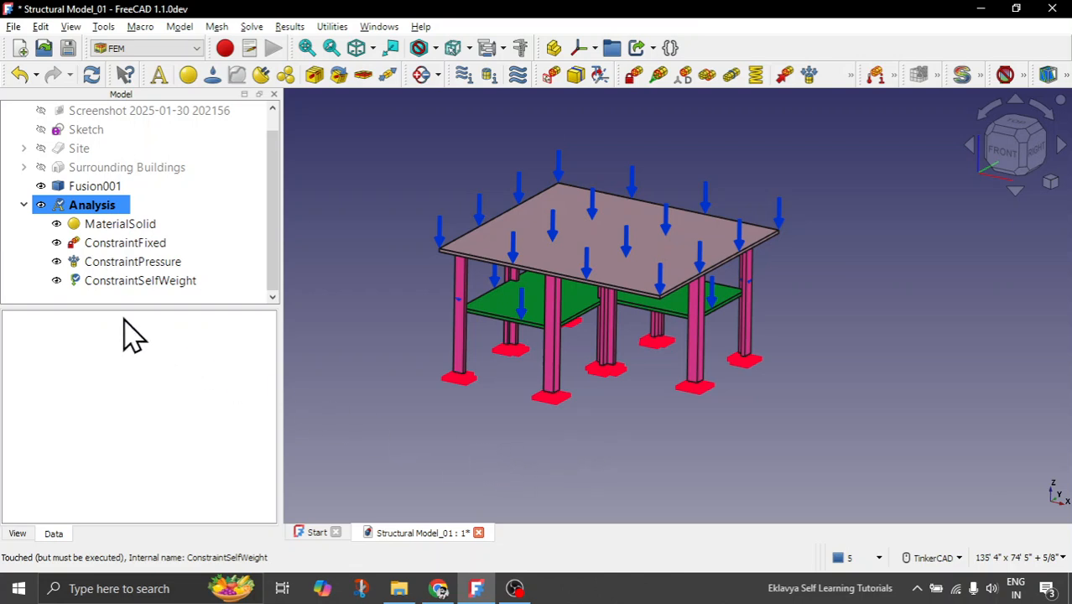
Generate a second-order Netgen mesh of the fused building with maximum size 1000, moderate fineness and optimization
left_click(100, 188)
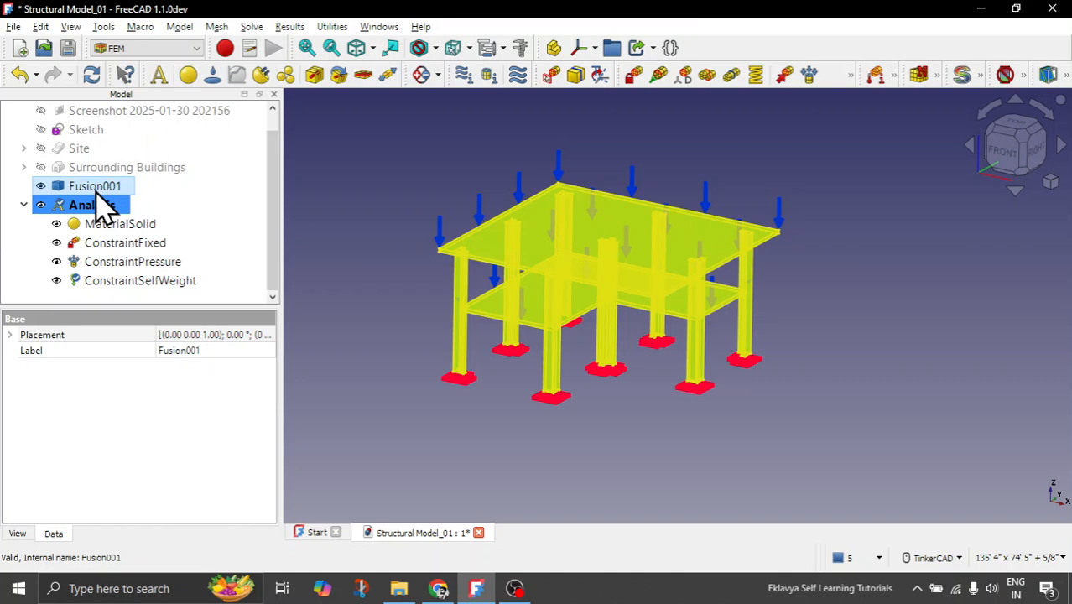
left_click(938, 76)
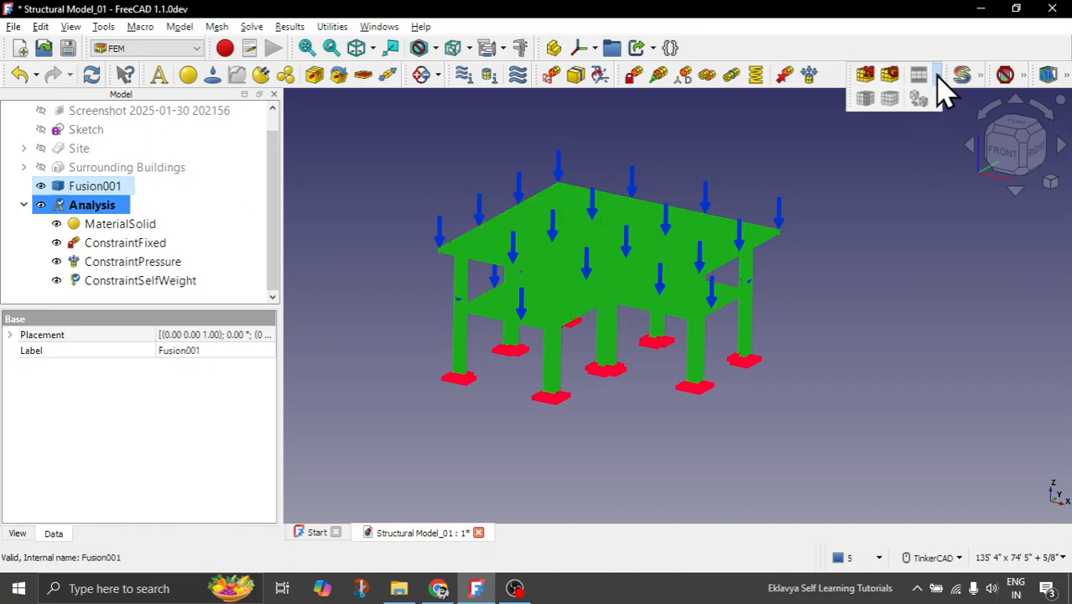
left_click(861, 81)
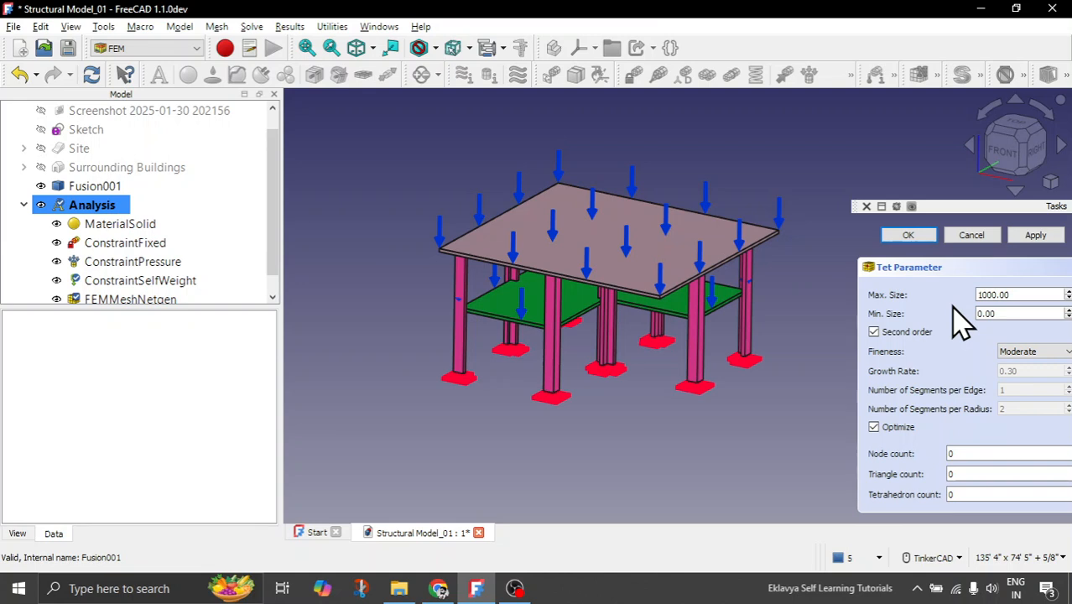
left_click(908, 235)
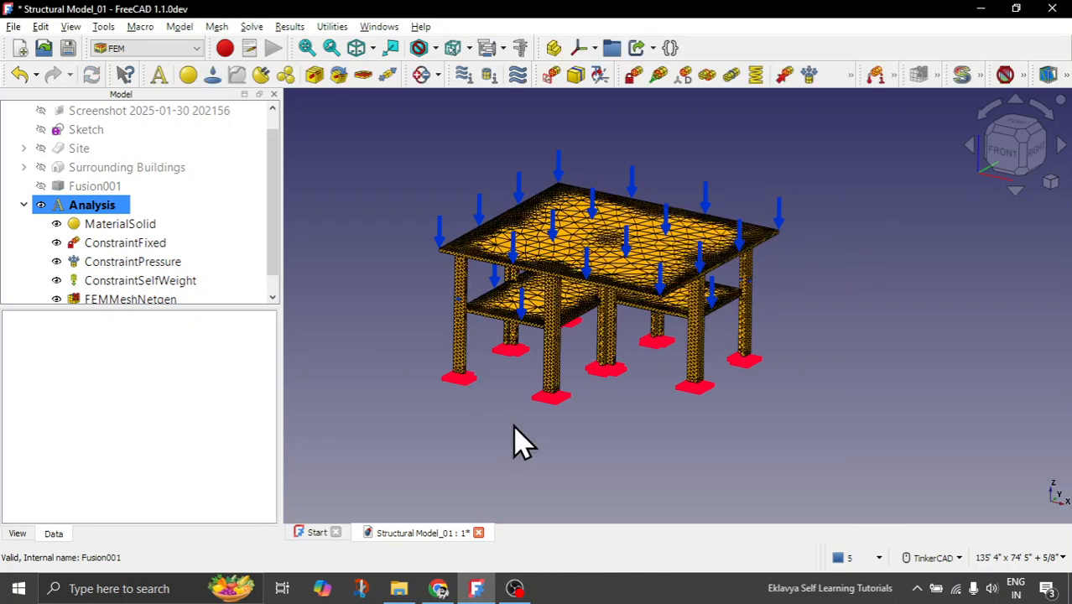
Examine the mesh on the slabs and columns up close, toggling its visibility off and on for comparison
right_click_drag(608, 449, 602, 428)
scroll(77, 254, "down", 1)
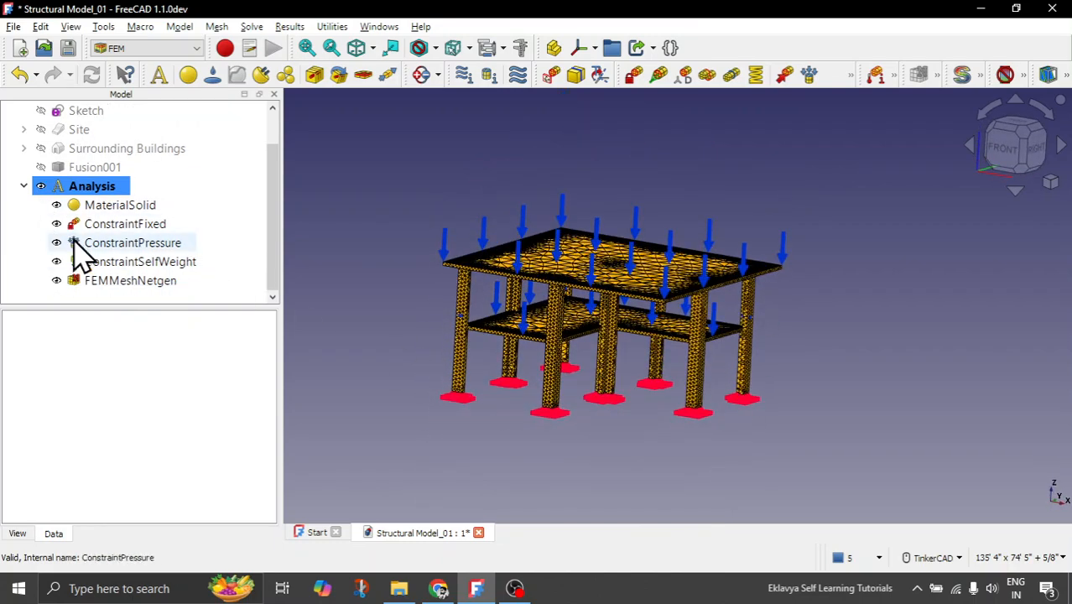
left_click(114, 282)
key("space")
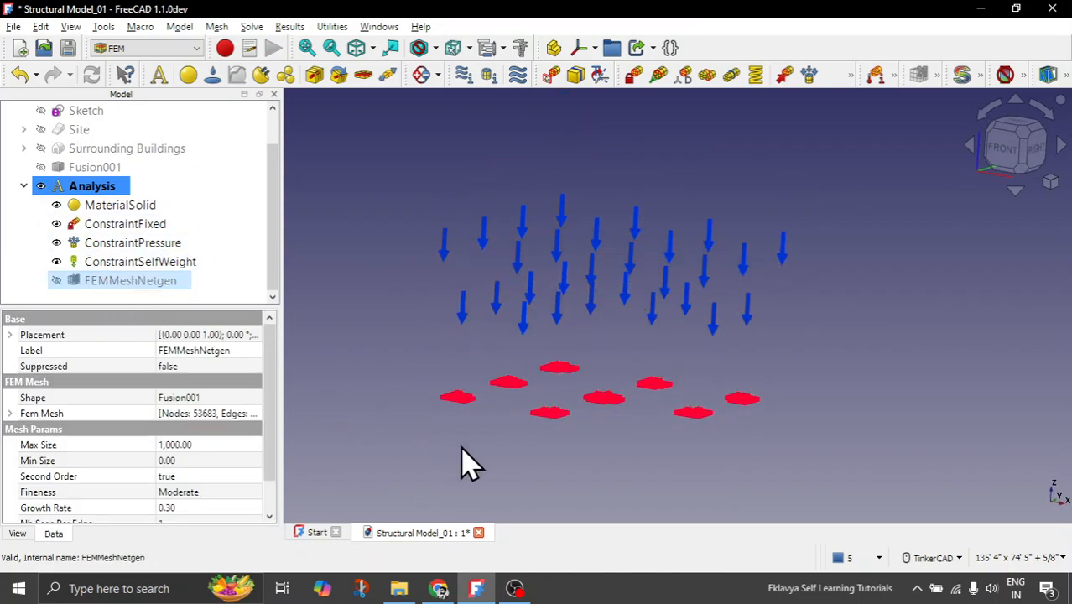
key("space")
right_click_drag(593, 390, 586, 397)
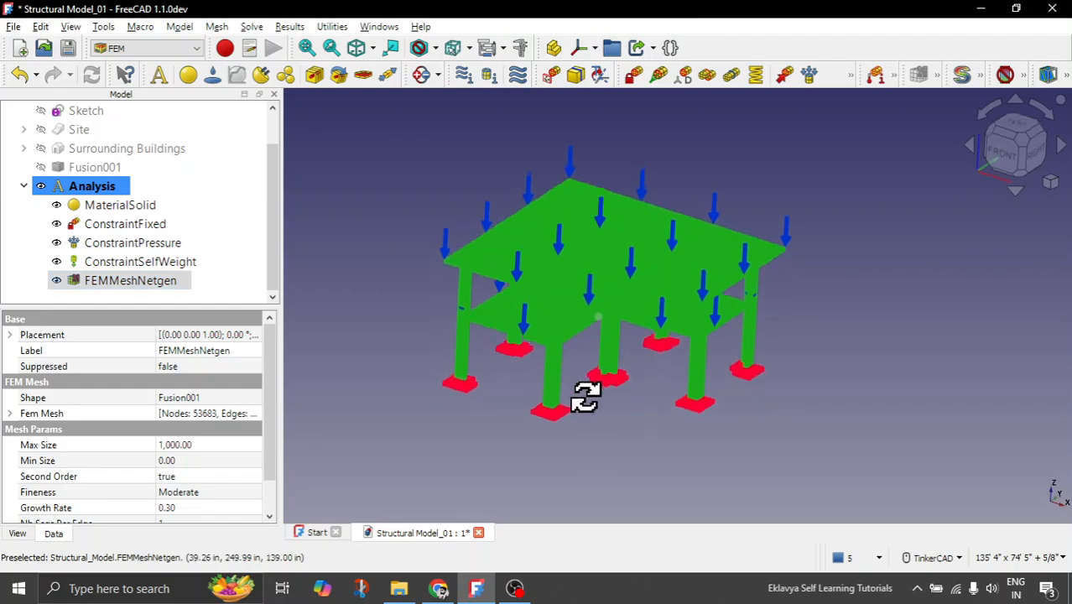
scroll(575, 437, "up", 5)
left_click(565, 426)
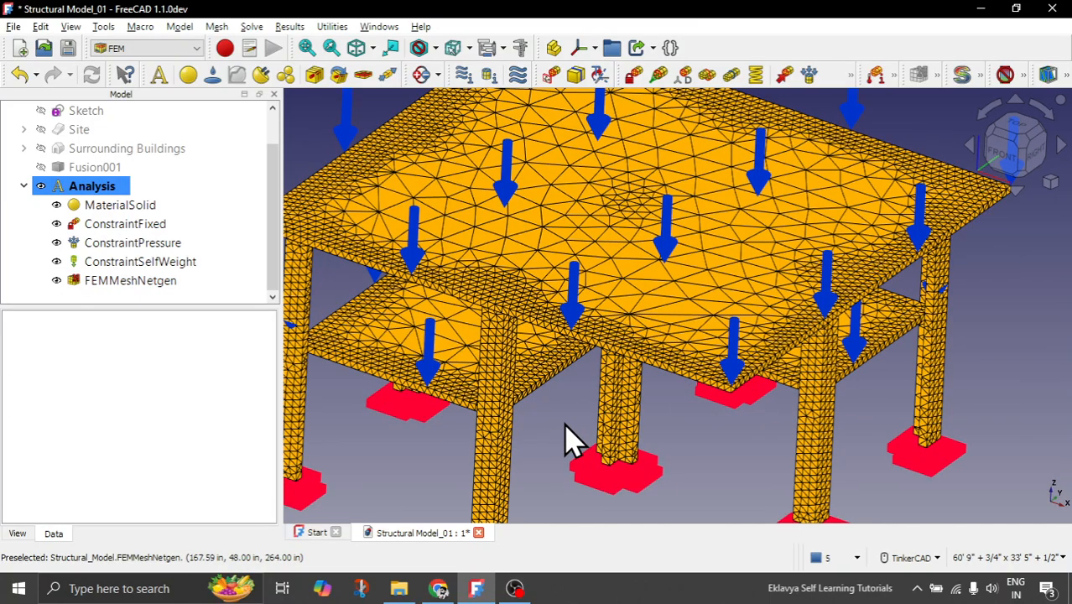
scroll(564, 428, "down", 2)
right_click_drag(565, 467, 567, 426)
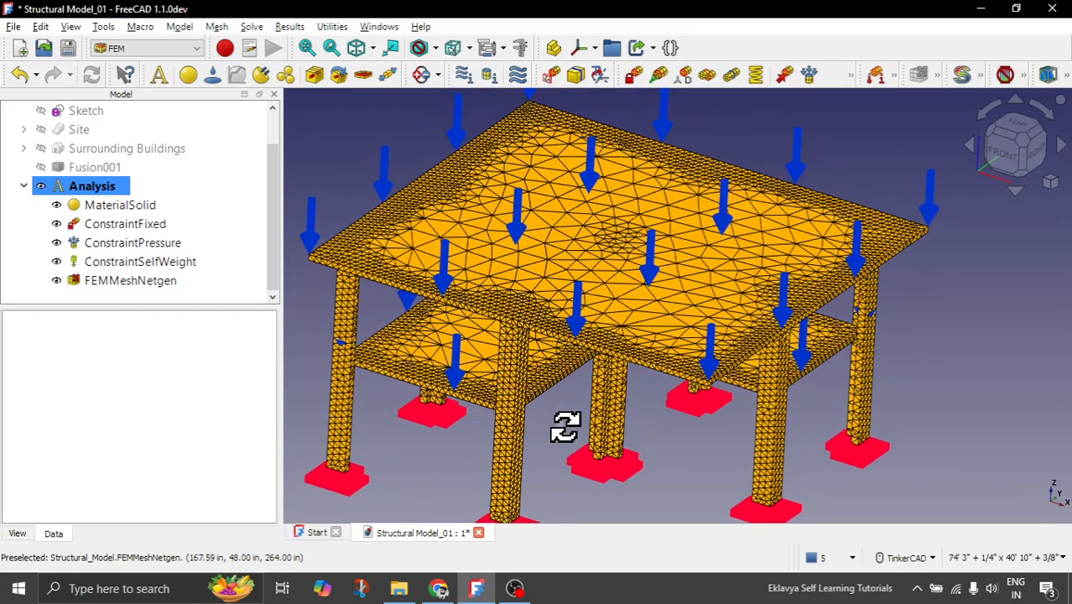
scroll(560, 336, "down", 3)
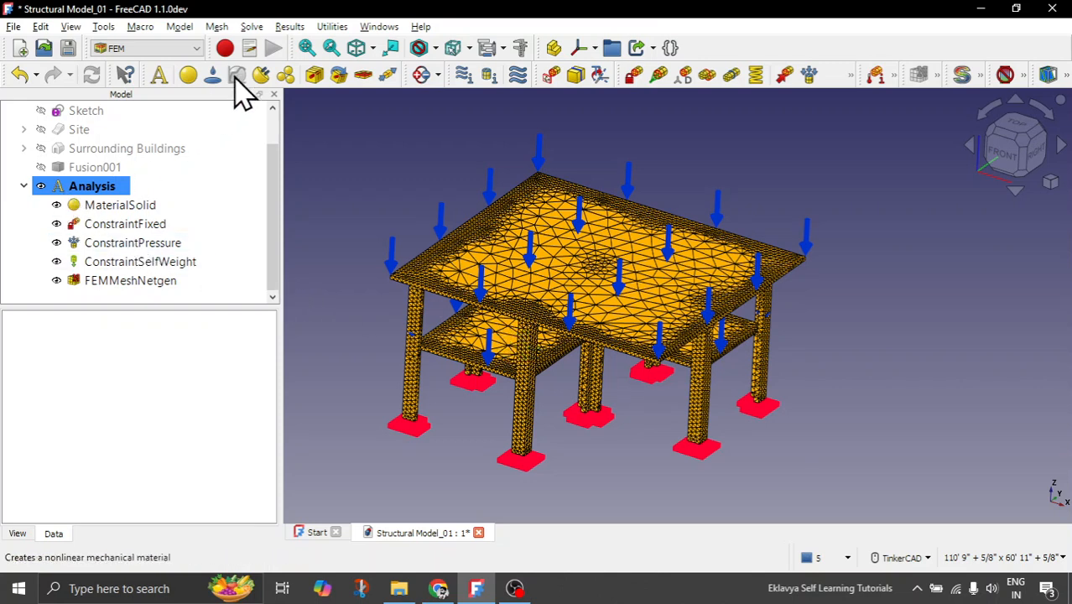
Add a standard CalculiX solver to the analysis
left_click(248, 28)
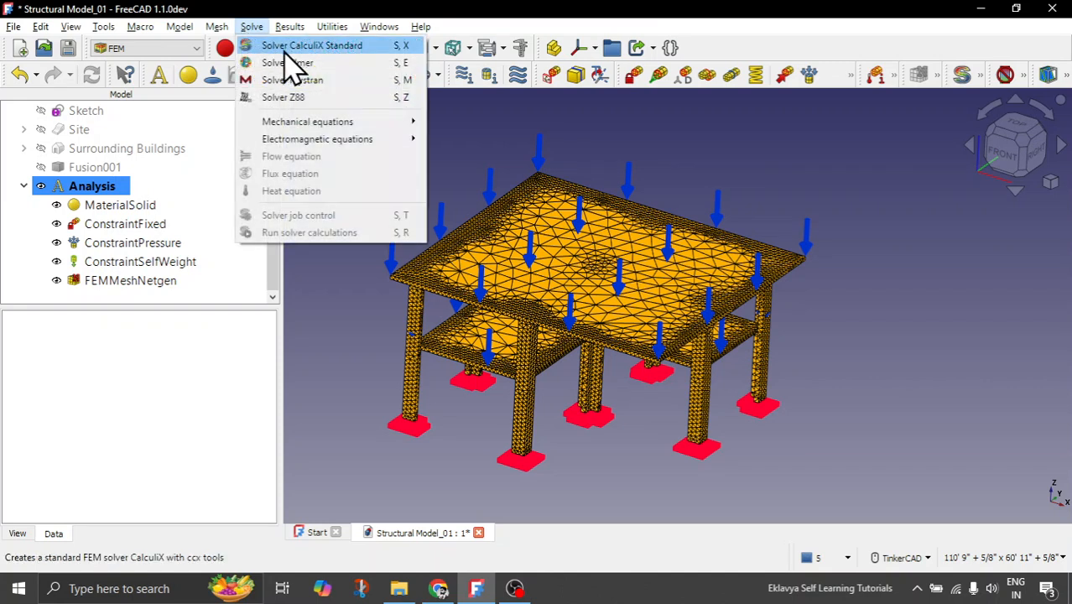
left_click(343, 51)
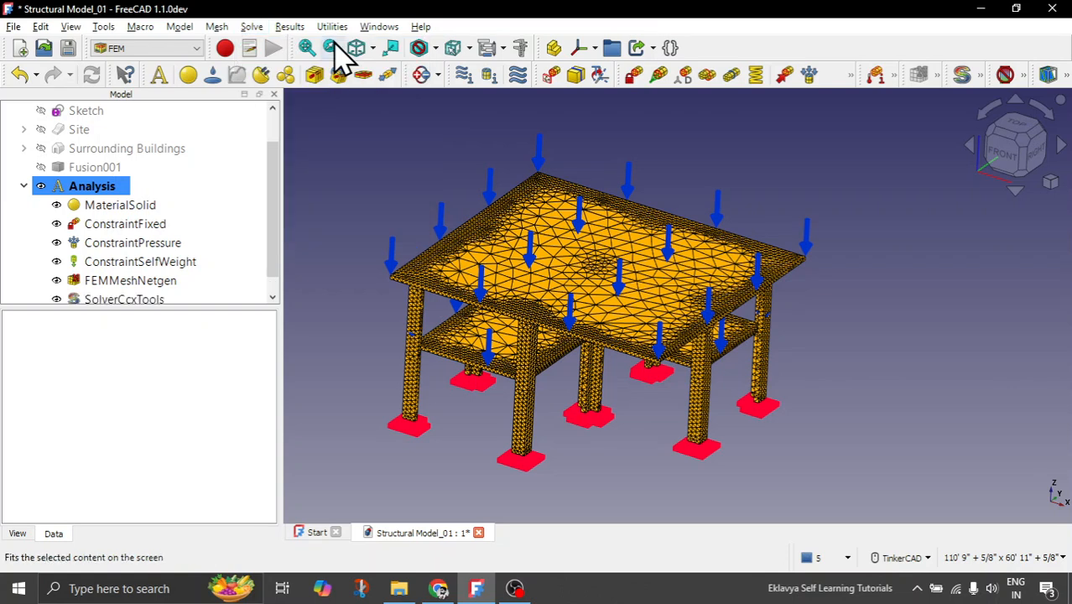
scroll(130, 277, "down", 1)
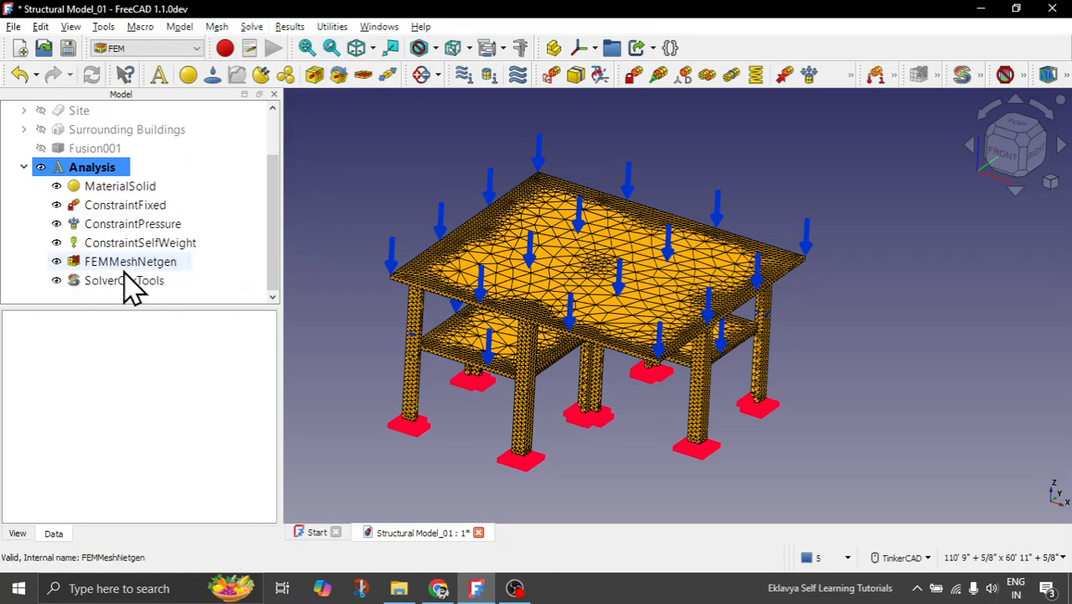
Write the solver's input file for a static analysis, run CalculiX and close the solver settings
left_click(81, 282)
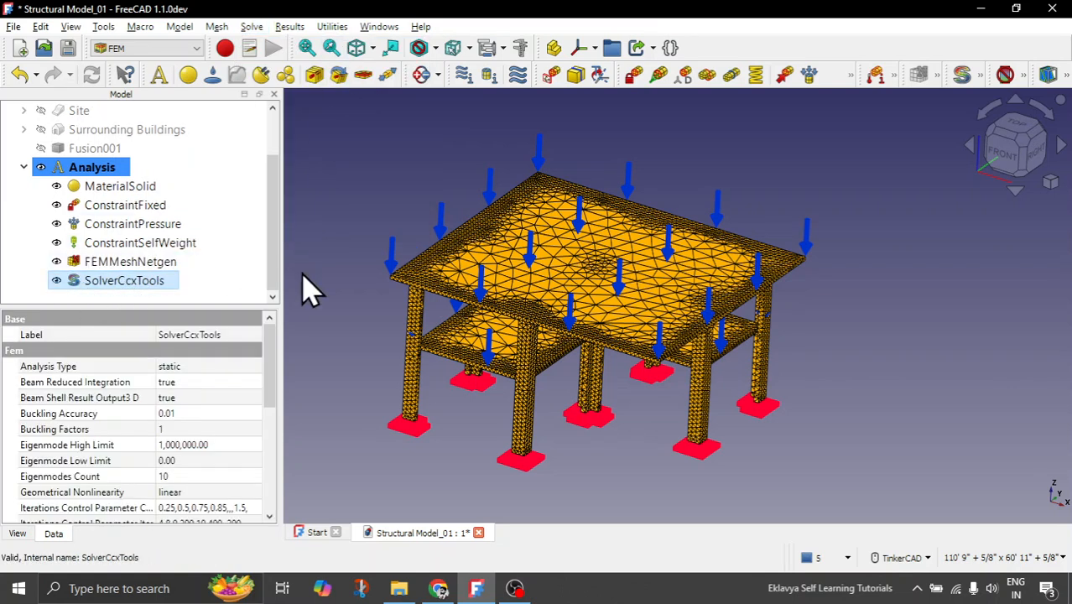
double_click(80, 281)
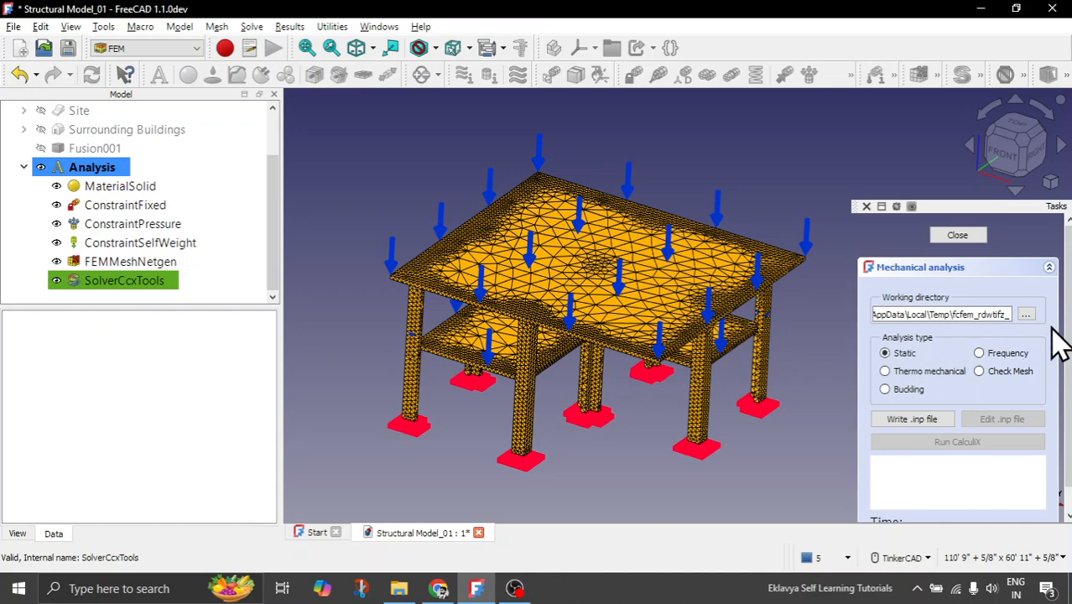
left_click(915, 420)
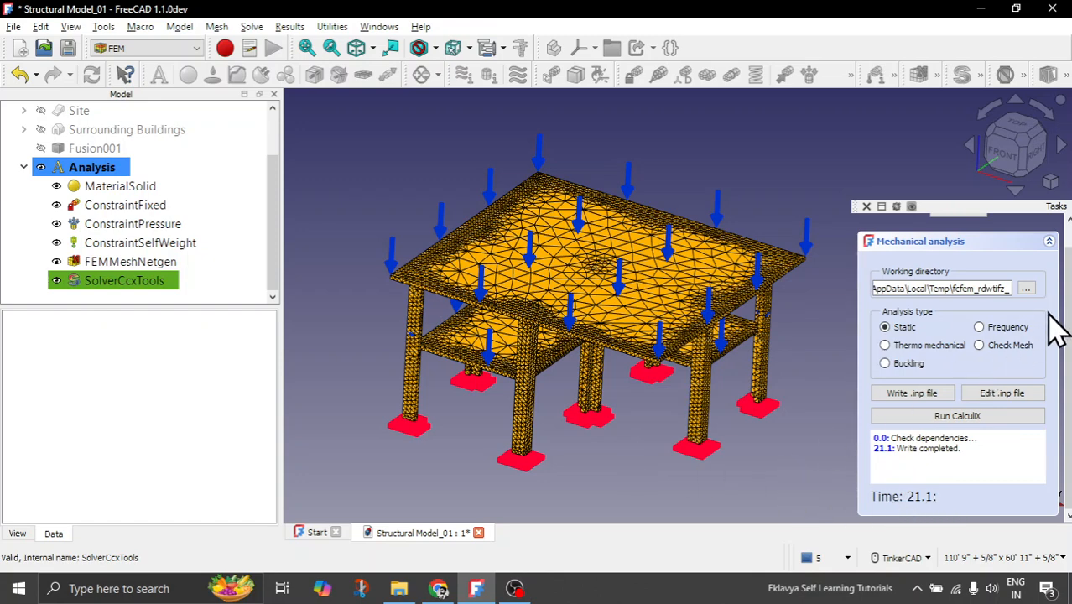
left_click(948, 418)
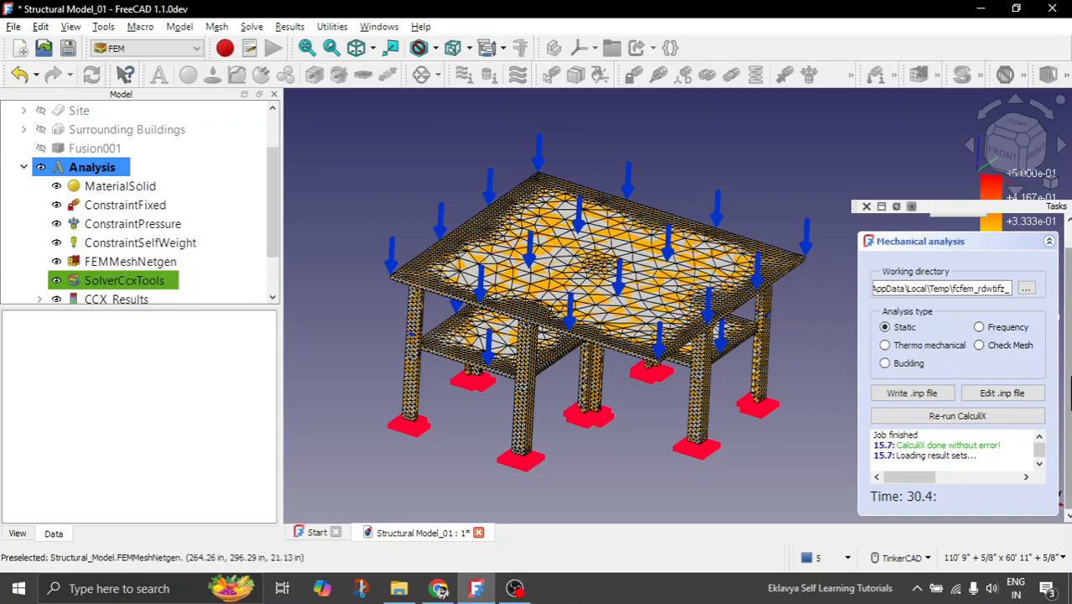
left_click(957, 235)
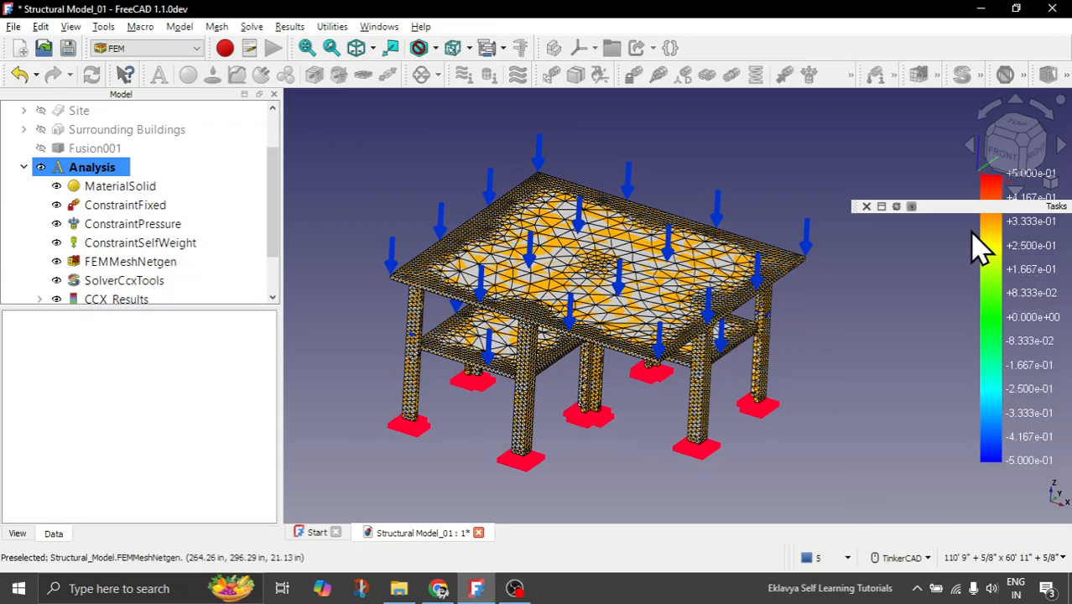
Hide the CalculiX results pipeline in the analysis
right_click_drag(703, 401, 409, 299)
scroll(232, 240, "down", 1)
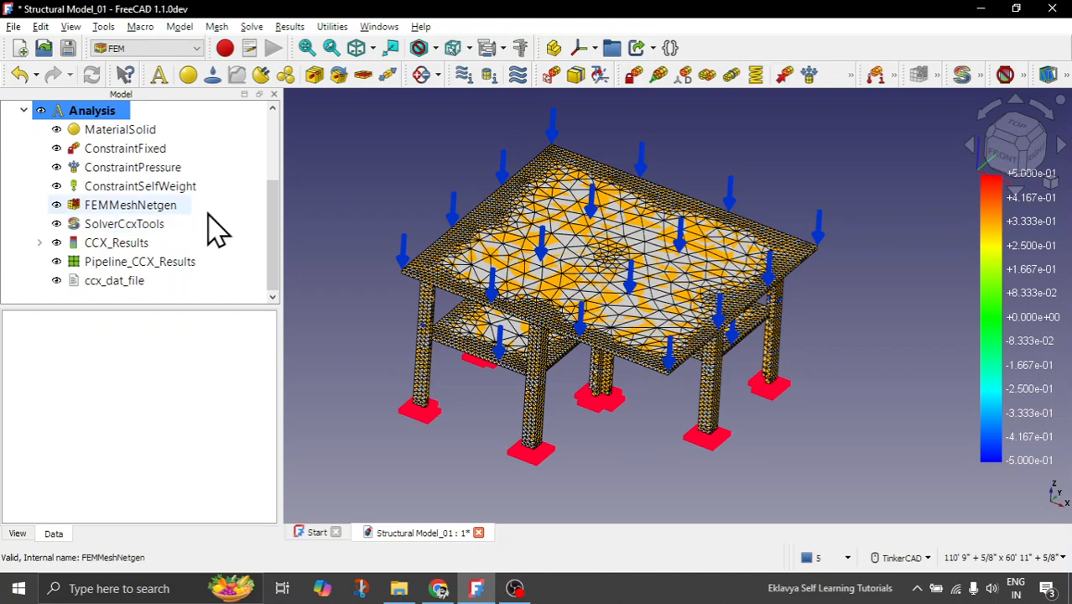
left_click(106, 263)
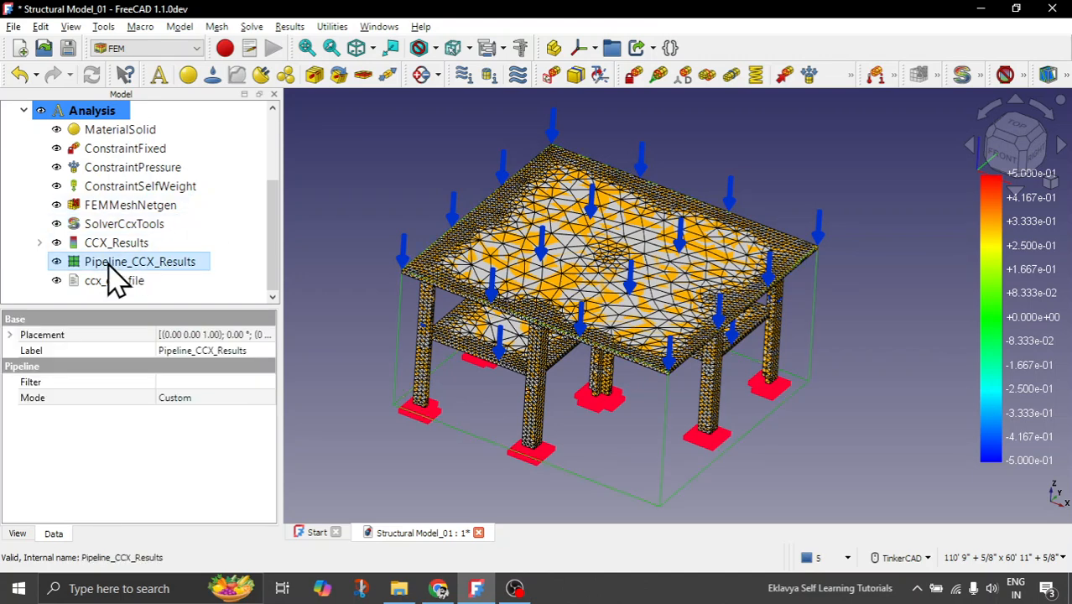
key("space")
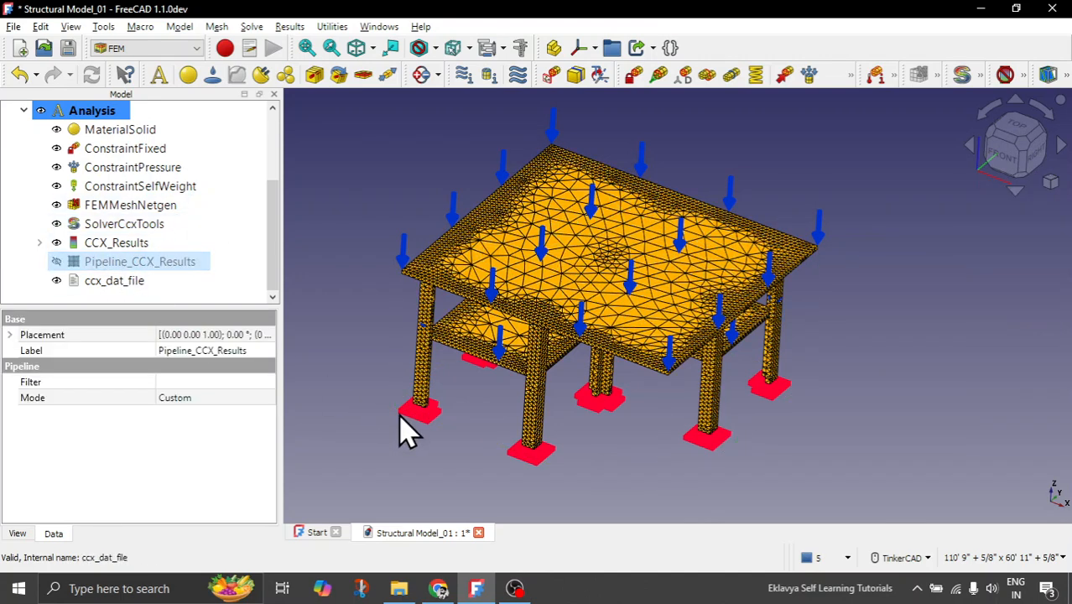
mouse_move(479, 407)
right_mouse_down()
mouse_move(481, 375)
mouse_move(479, 388)
right_mouse_up()
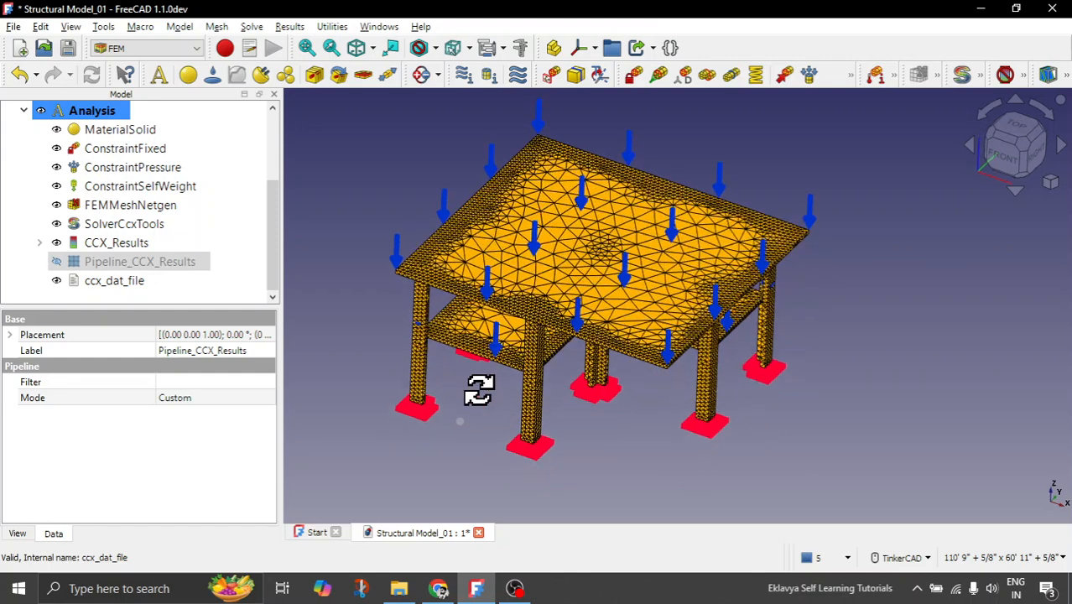
Expand the CalculiX results and show their results mesh
left_click(40, 242)
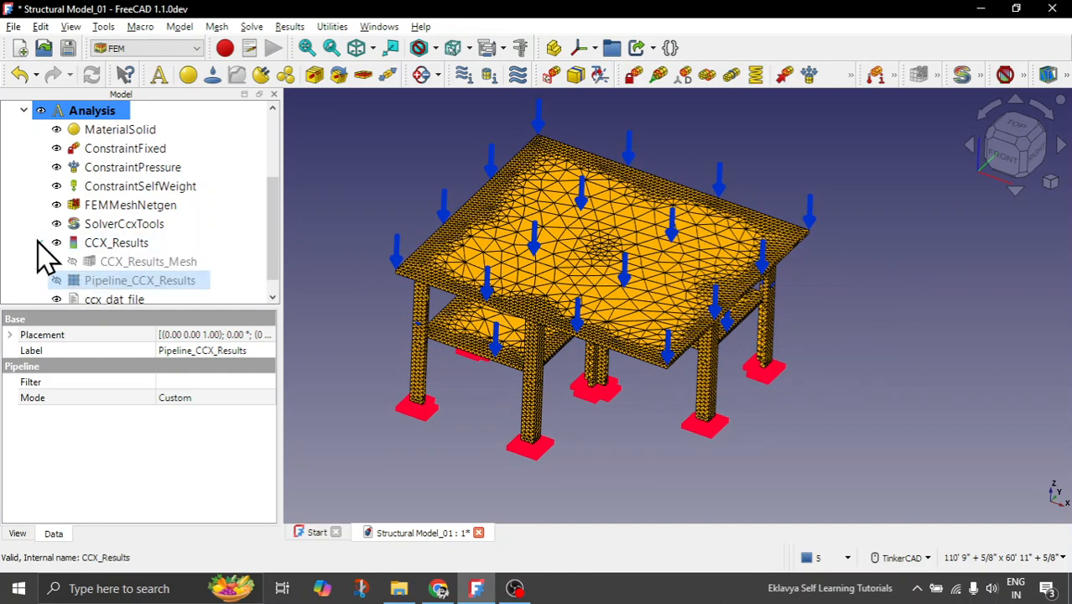
left_click(123, 262)
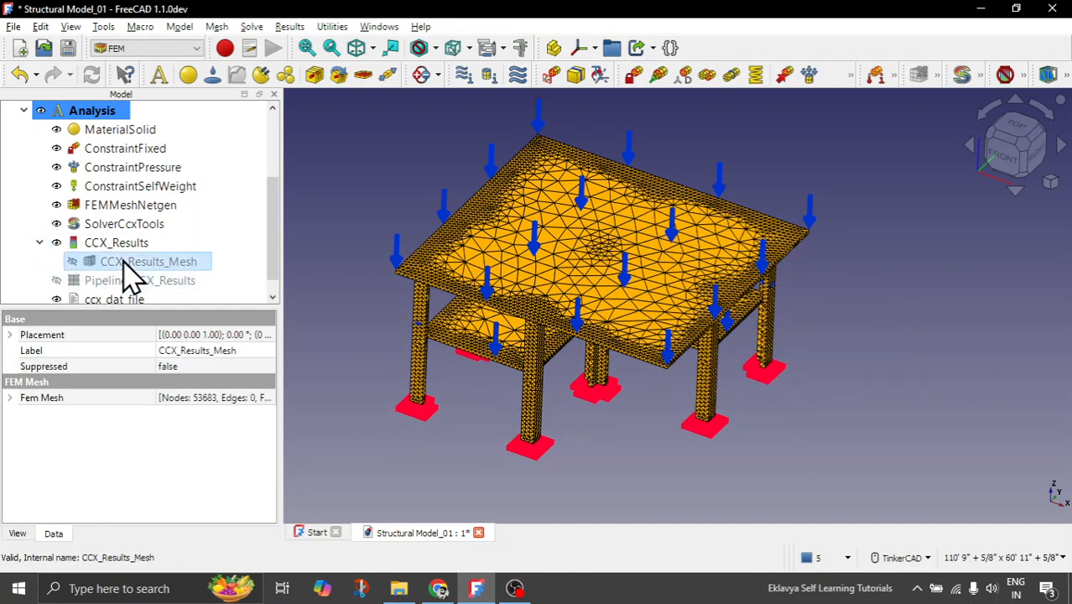
key("space")
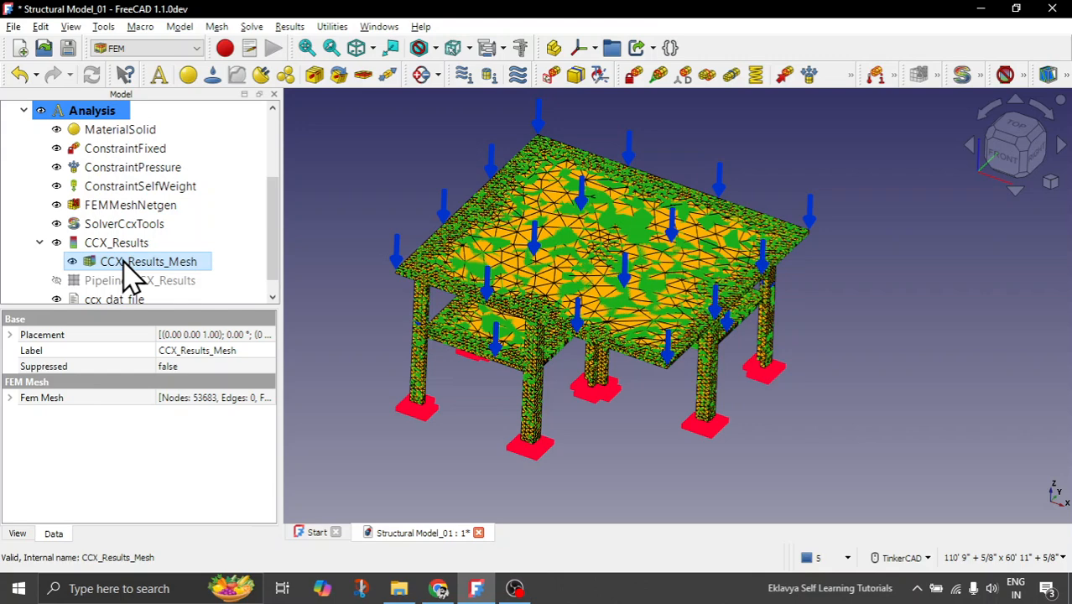
Hide the FEMMeshNetgen mesh so that only the CalculiX results mesh is displayed on the building
left_click(120, 208)
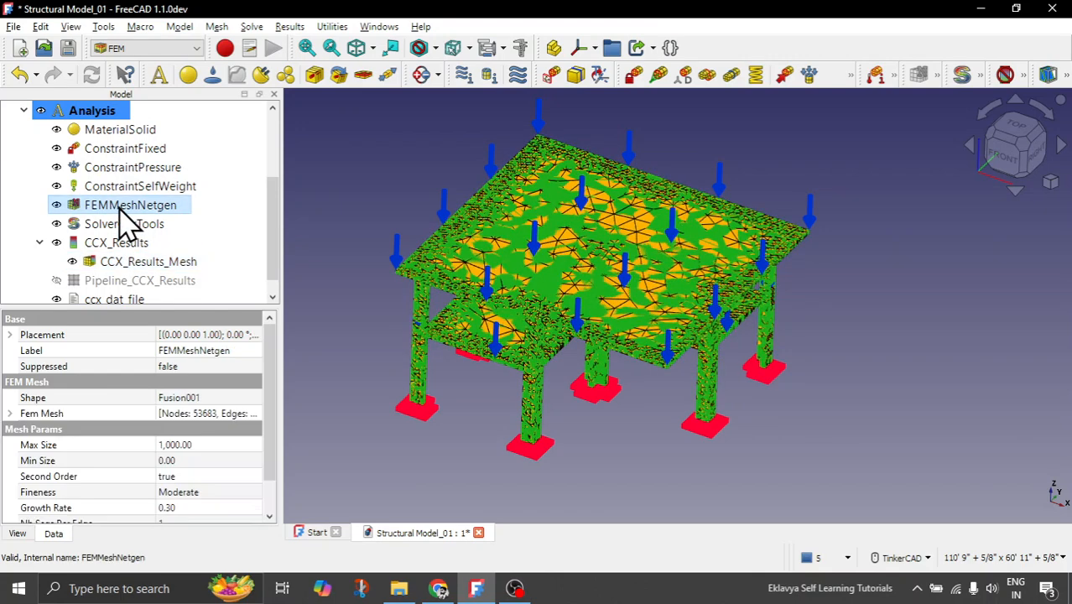
key("space")
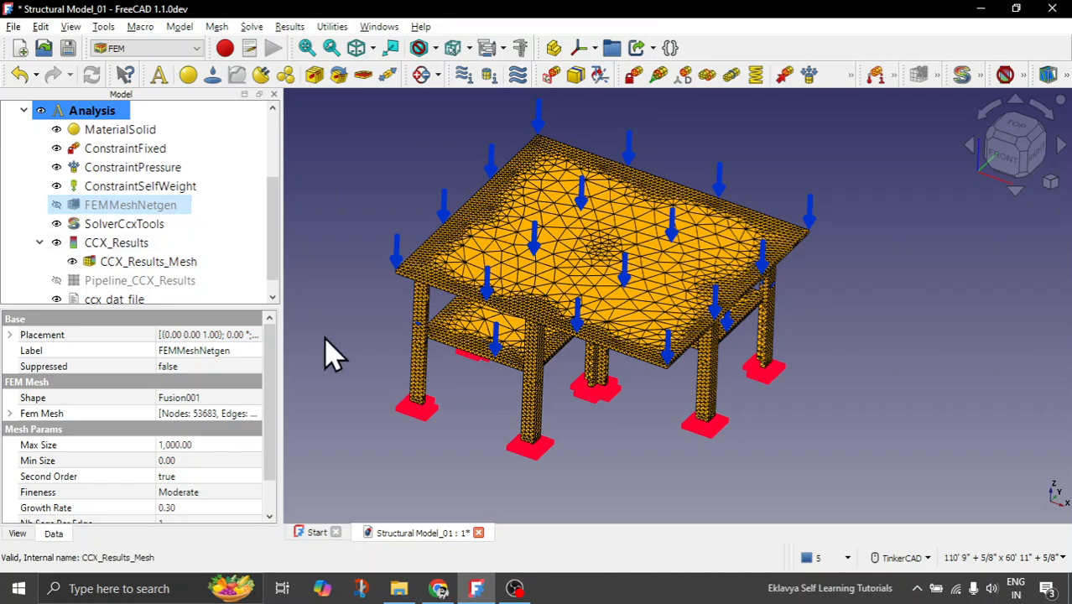
right_click_drag(486, 442, 503, 306)
scroll(503, 303, "up", 6)
scroll(503, 302, "down", 6)
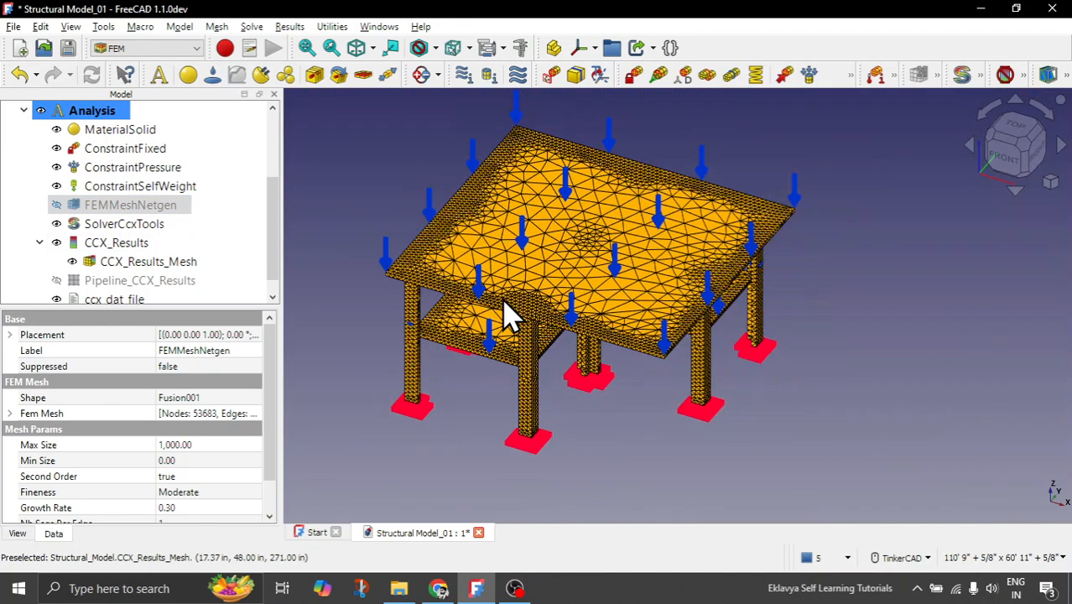
scroll(504, 314, "up", 1)
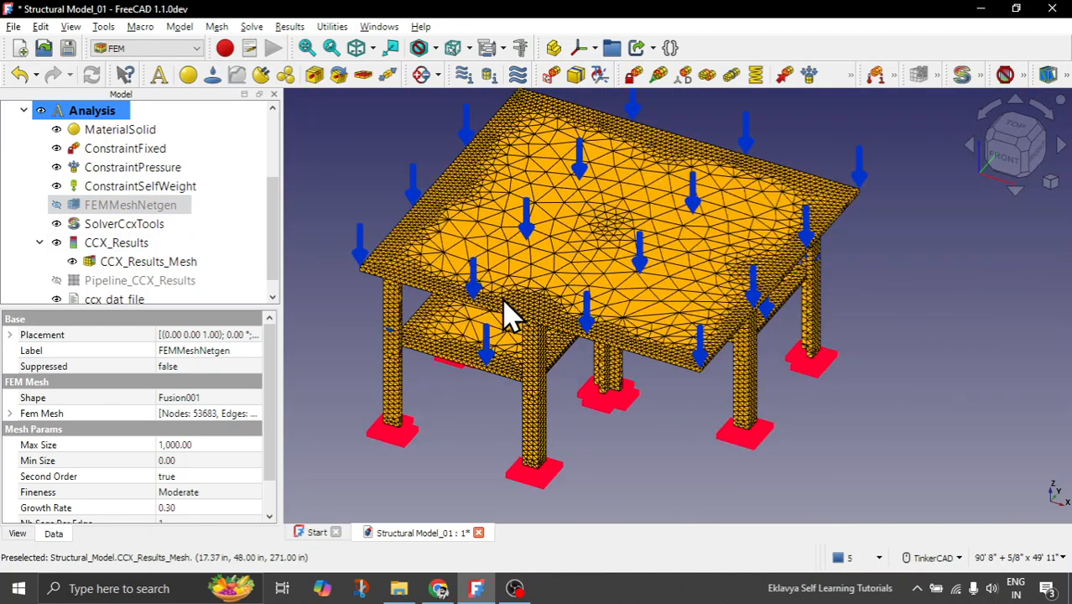
double_click(78, 282)
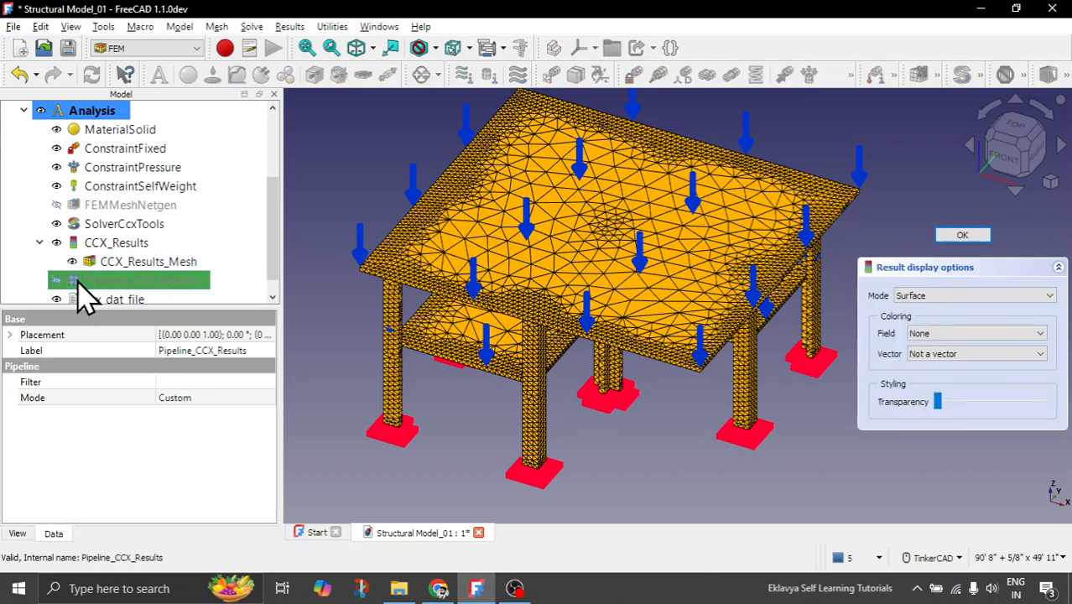
left_click(964, 238)
key("space")
Open the result display for CCX_Results and colour the building by Displacement Magnitude
left_click(78, 245)
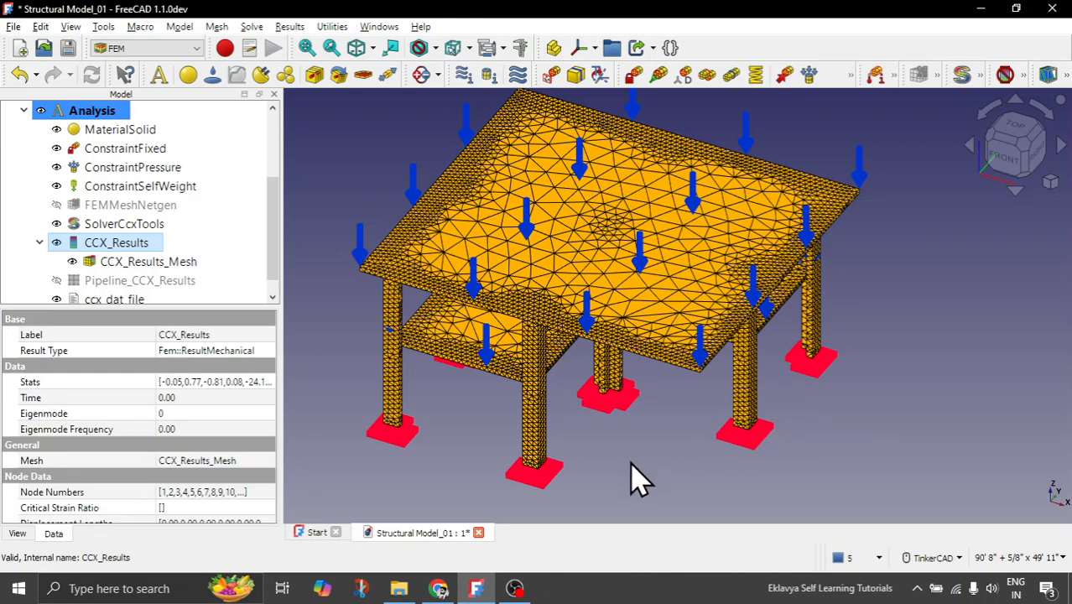
double_click(46, 242)
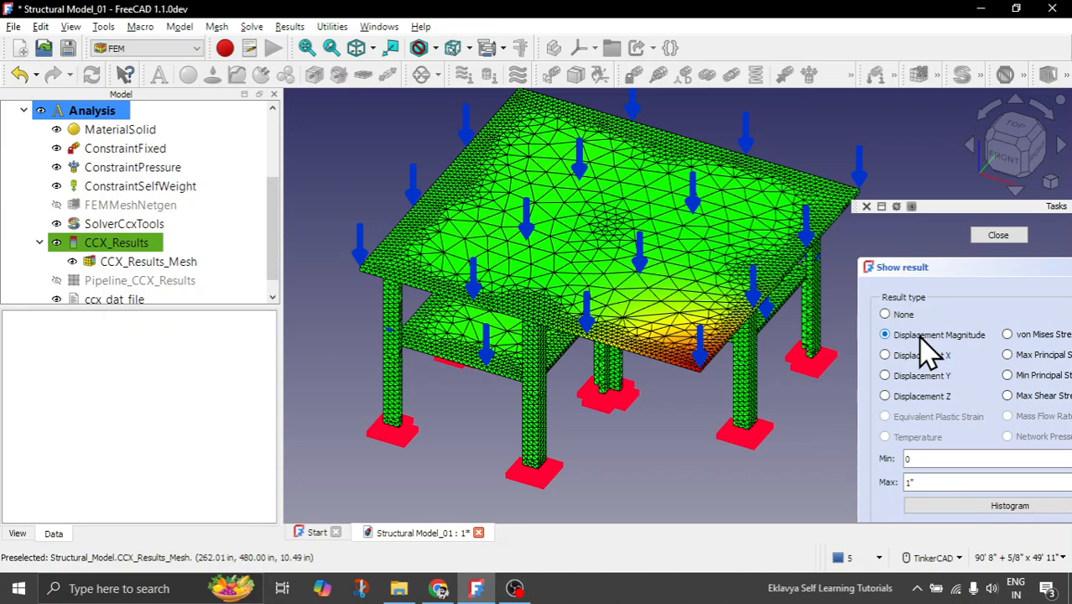
right_click_drag(617, 418, 693, 430)
scroll(657, 403, "up", 5)
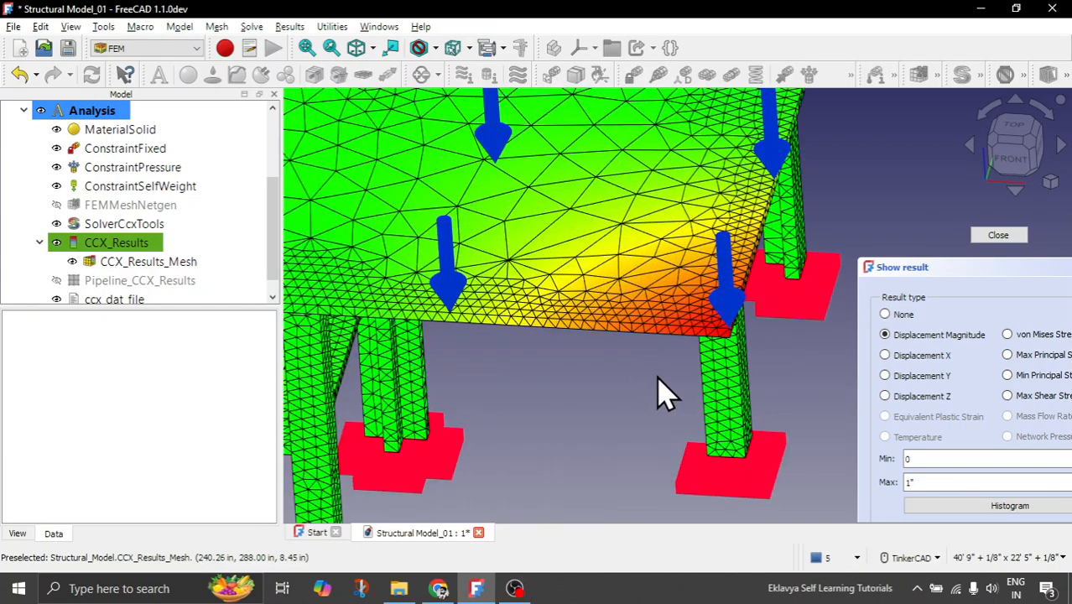
Examine the displacement magnitude at the roof slab's unsupported corner from above and from below
right_click_drag(658, 394, 591, 359)
scroll(691, 365, "down", 4)
scroll(701, 370, "up", 5)
scroll(708, 377, "down", 4)
scroll(591, 359, "down", 3)
right_click_drag(638, 450, 662, 394)
scroll(578, 427, "up", 4)
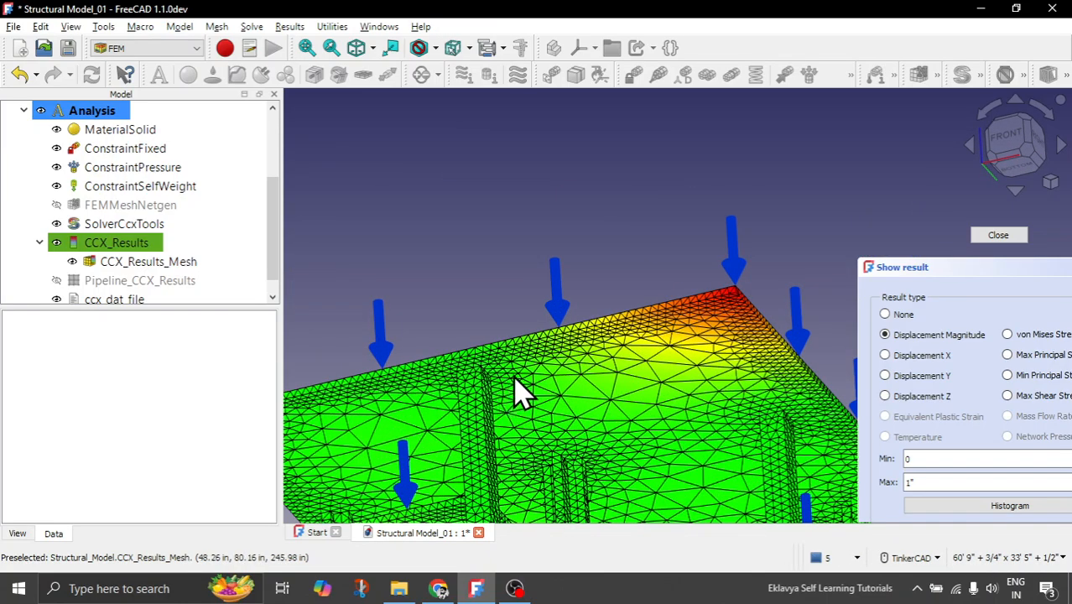
scroll(709, 335, "down", 5)
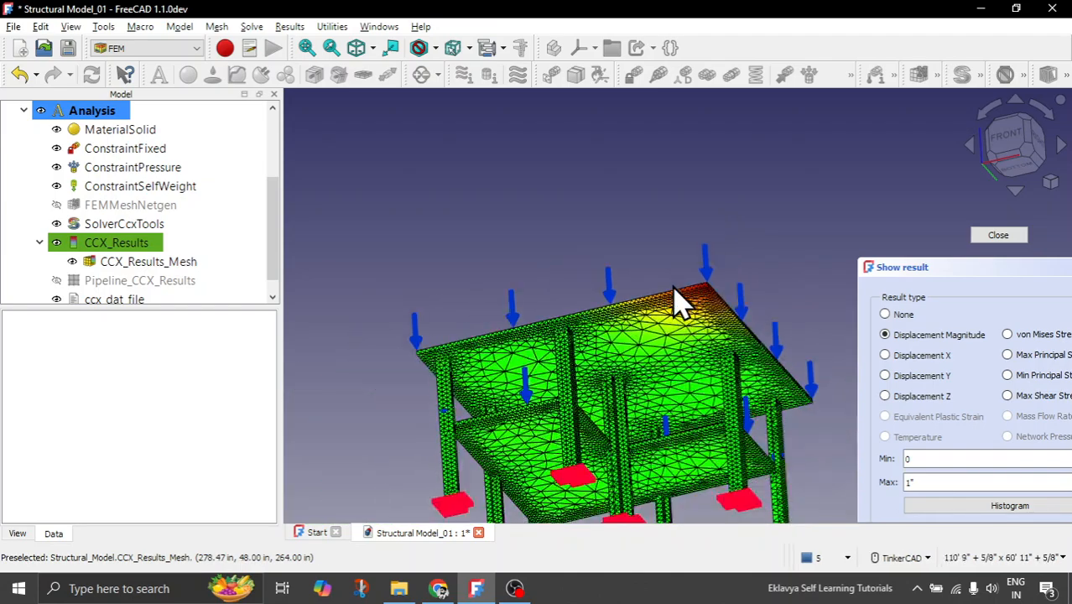
right_click_drag(718, 454, 591, 510)
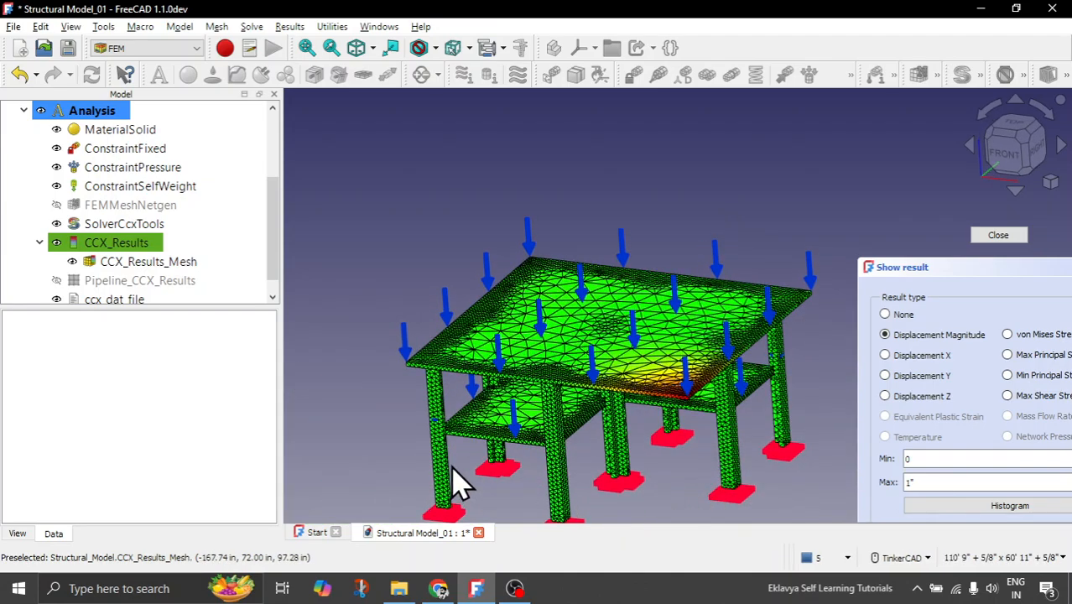
Inspect the displacement magnitude on the columns and the lower slab, including where the slab meets the corner column
scroll(517, 376, "up", 3)
scroll(577, 239, "down", 2)
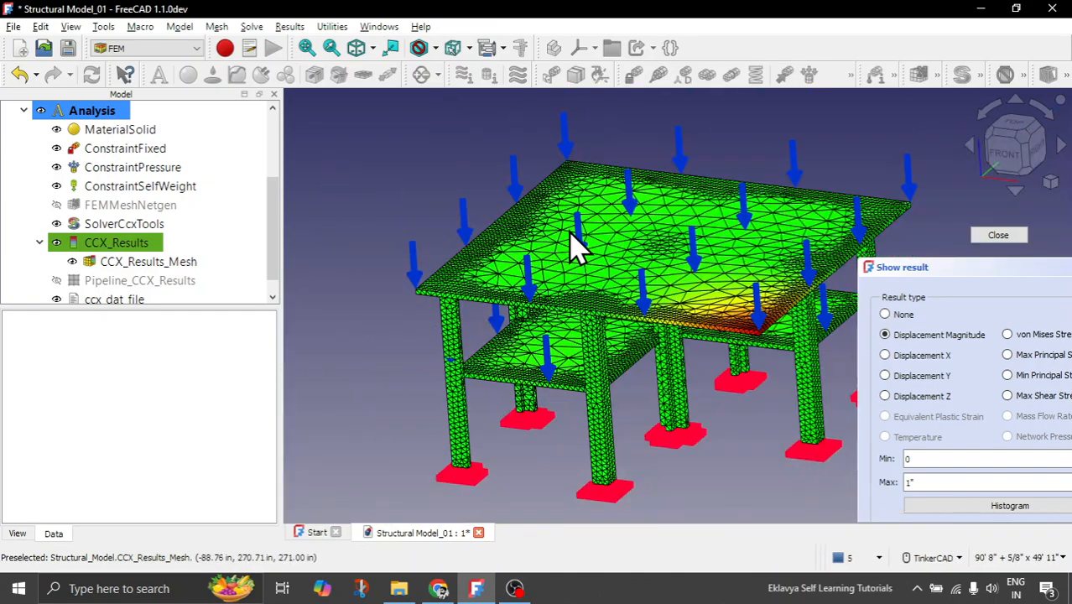
scroll(502, 409, "up", 3)
scroll(501, 409, "up", 3)
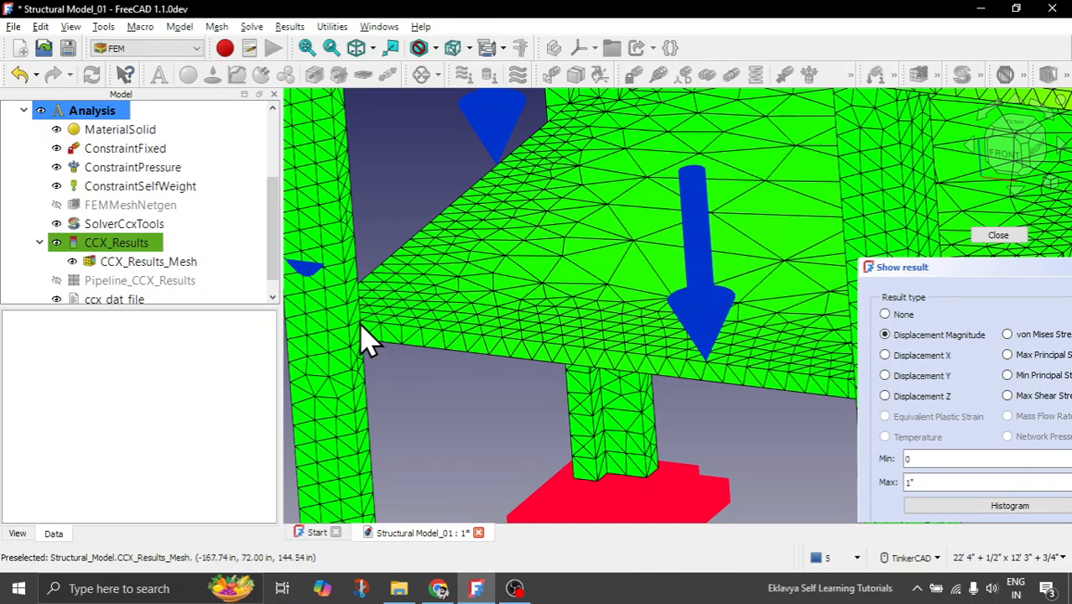
scroll(369, 386, "down", 3)
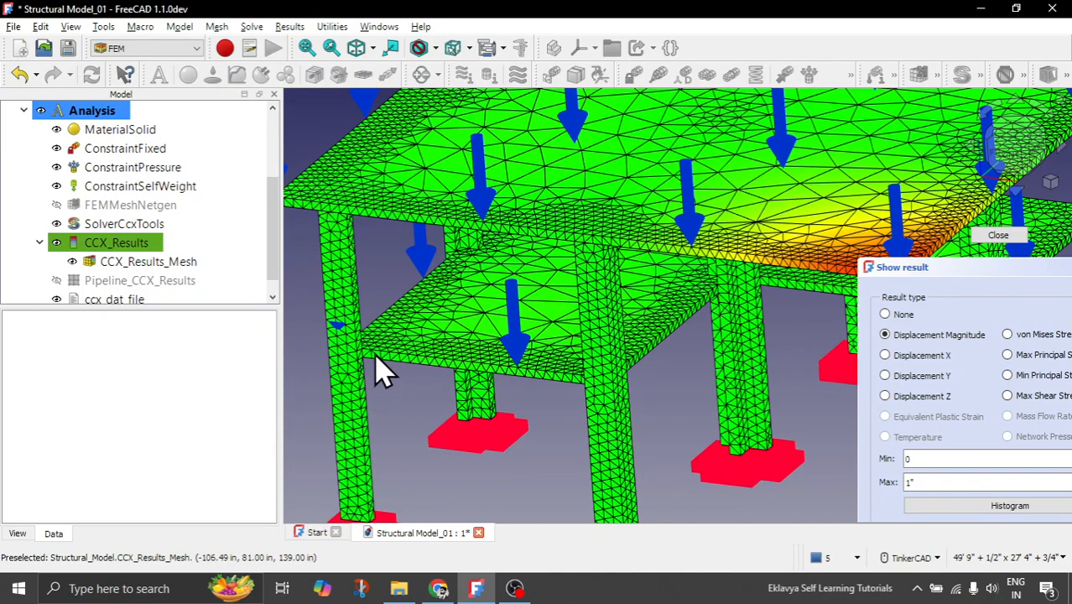
scroll(528, 432, "down", 3)
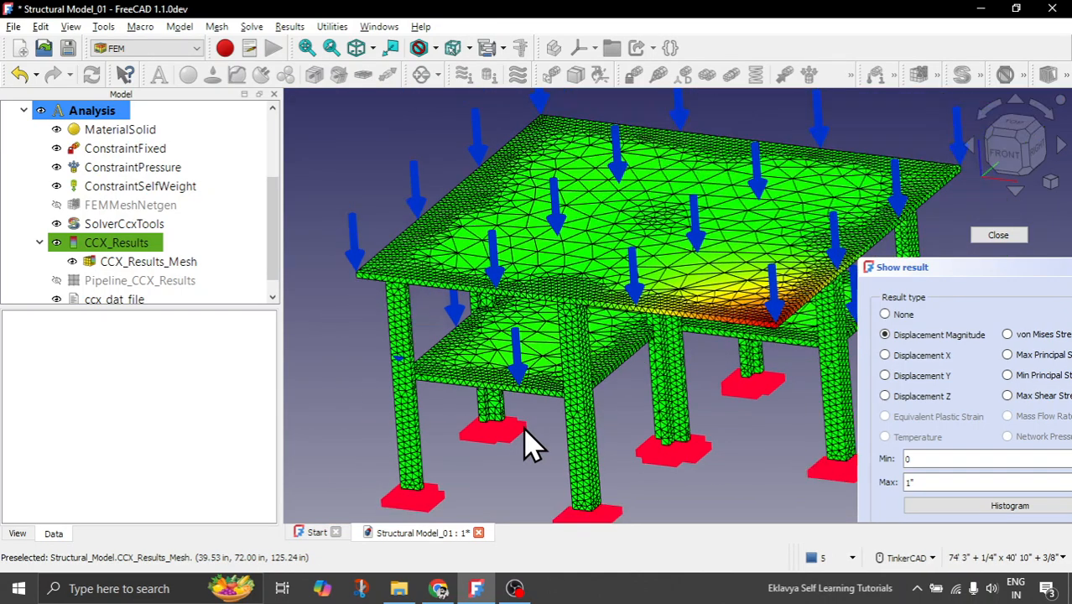
right_click_drag(583, 441, 618, 435)
scroll(619, 449, "down", 2)
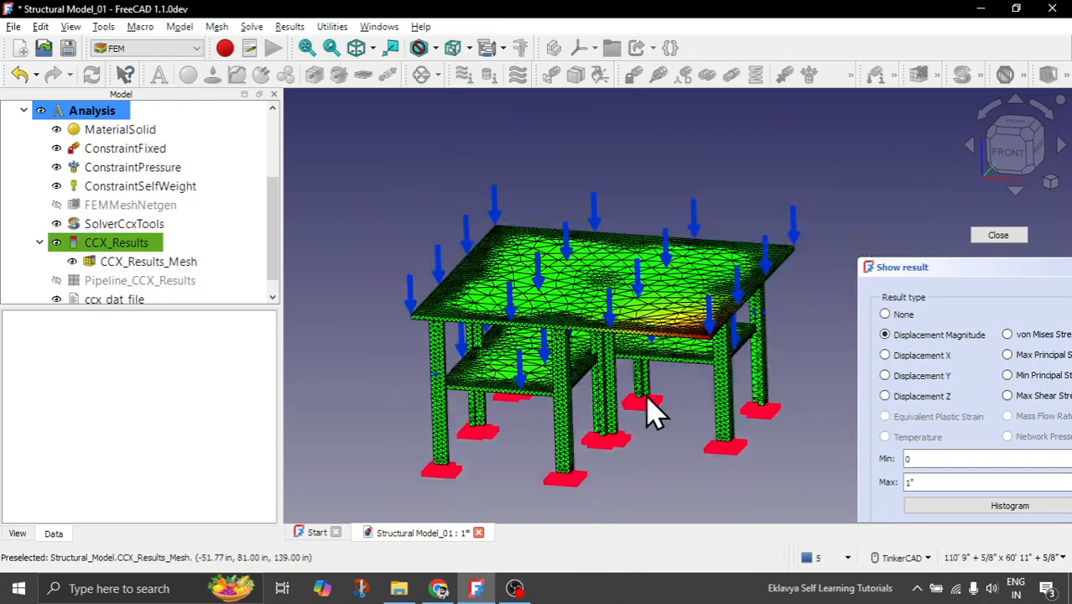
Display the Displacement X result on the building, and switch the display to Displacement Z
left_click(929, 355)
scroll(771, 361, "up", 3)
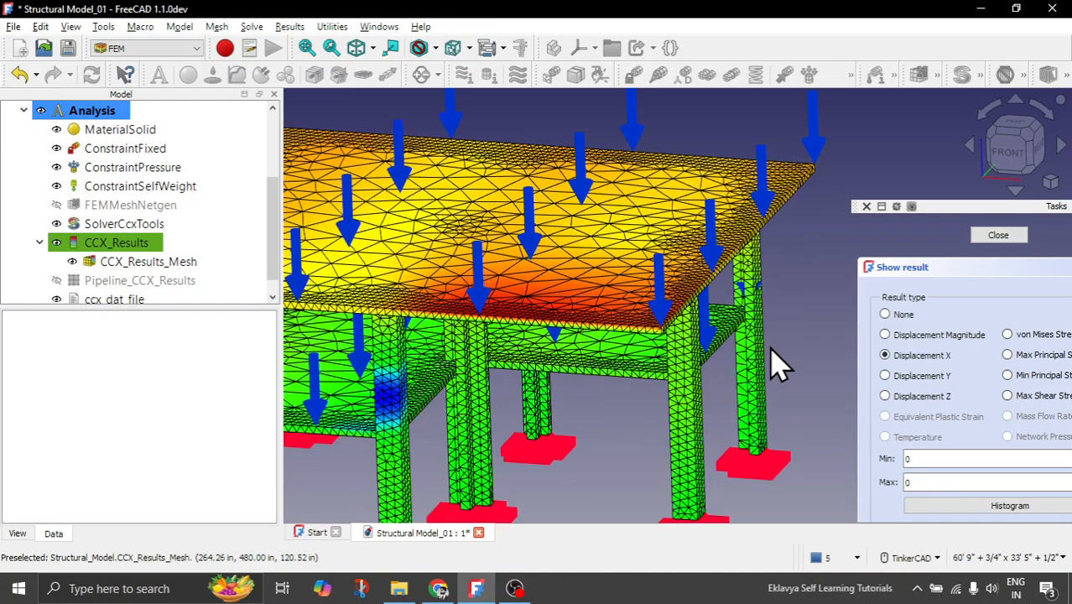
scroll(773, 357, "down", 2)
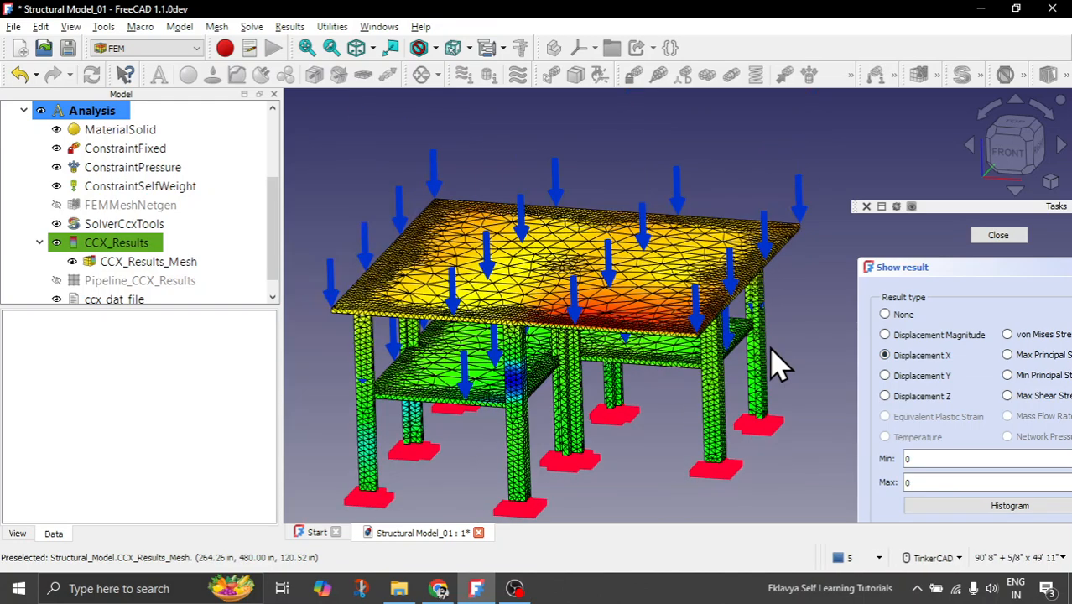
left_click(926, 397)
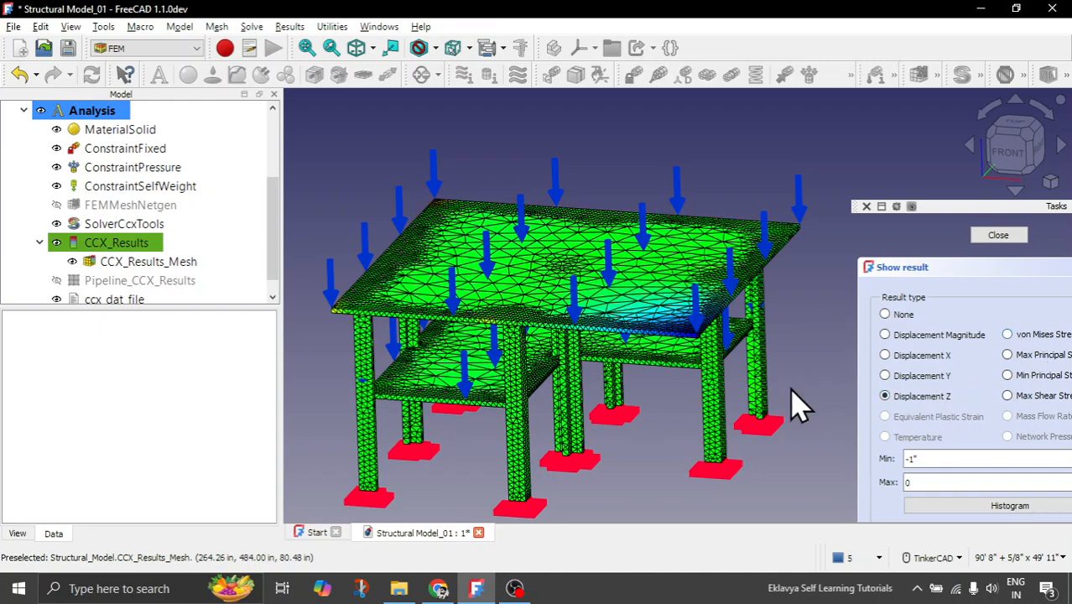
Show the von Mises stress and examine it where the front column meets the roof slab, from above and below
right_click_drag(757, 406, 763, 423)
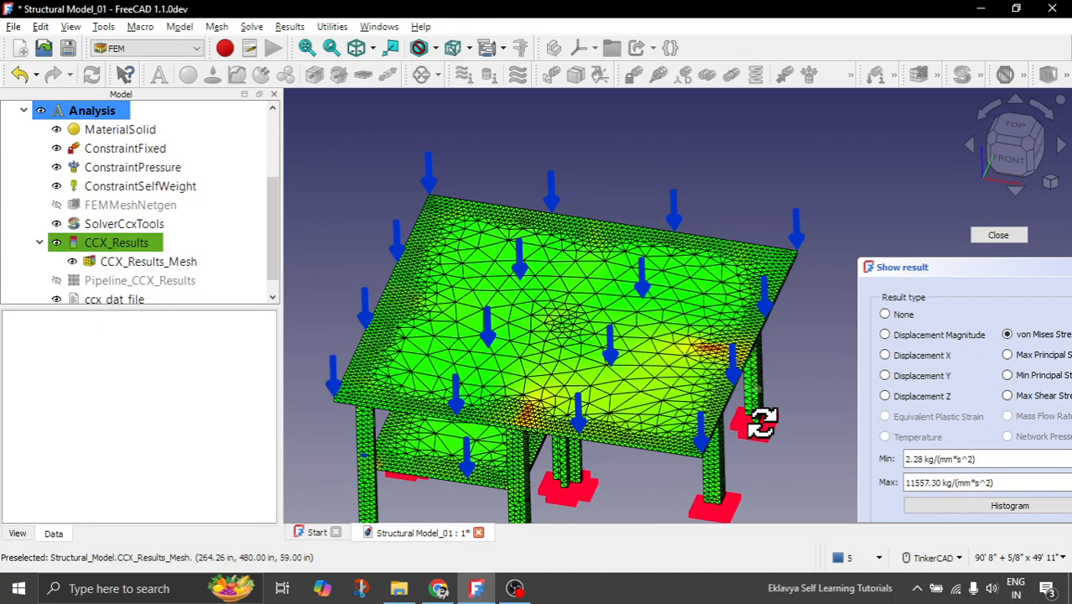
scroll(510, 449, "up", 5)
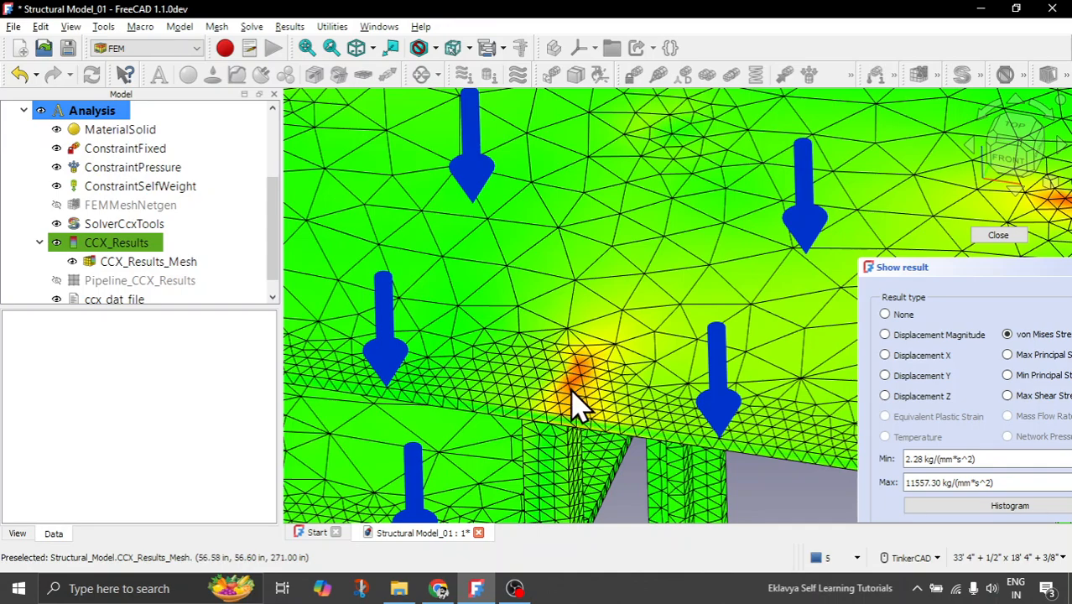
scroll(546, 378, "down", 4)
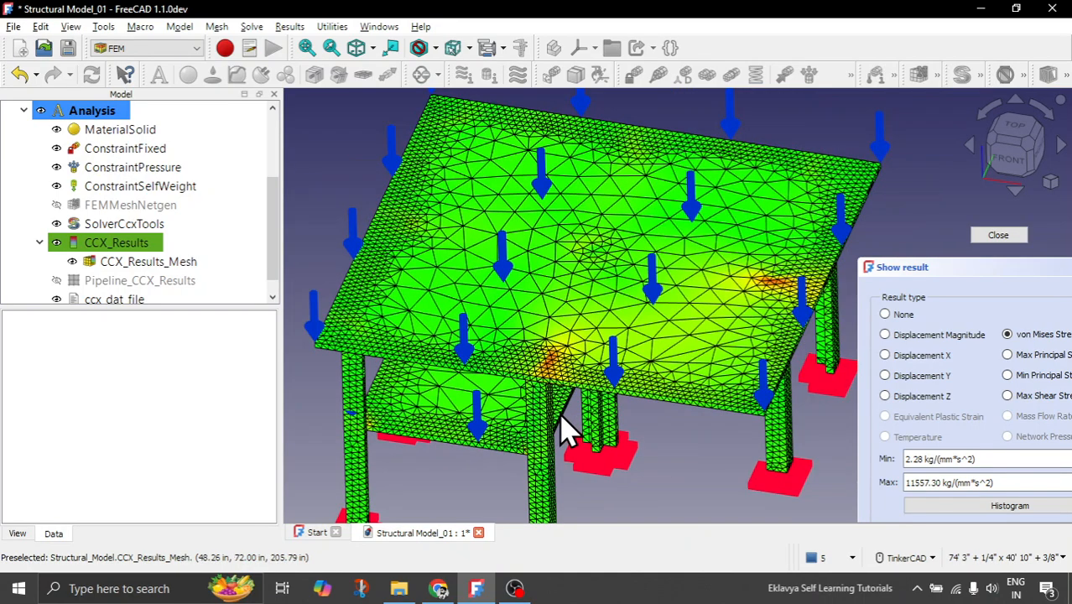
right_click_drag(564, 429, 610, 354)
scroll(593, 395, "up", 3)
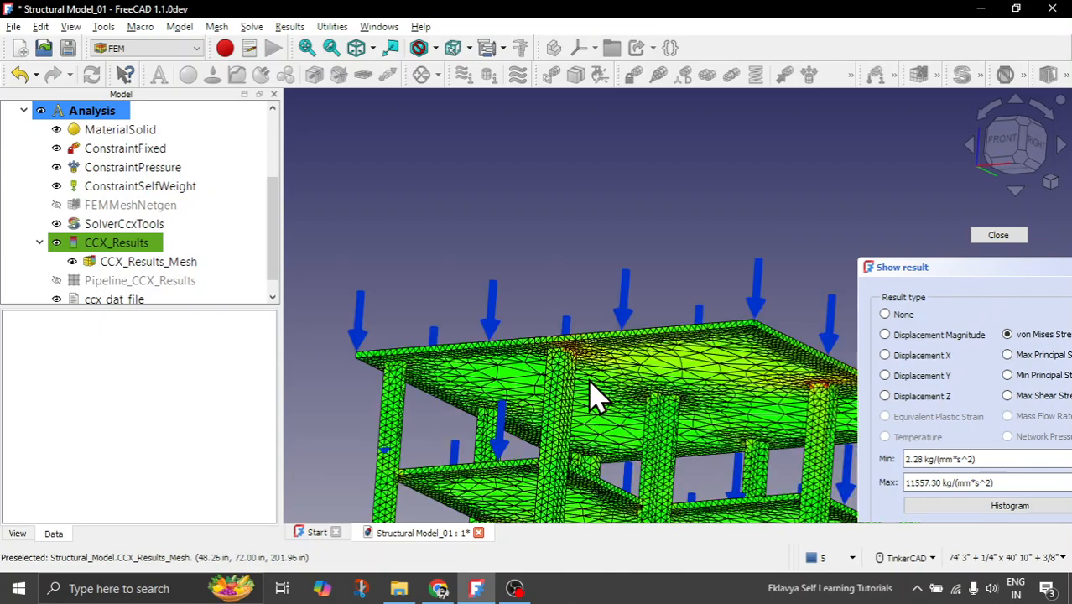
scroll(594, 394, "up", 2)
scroll(572, 377, "up", 4)
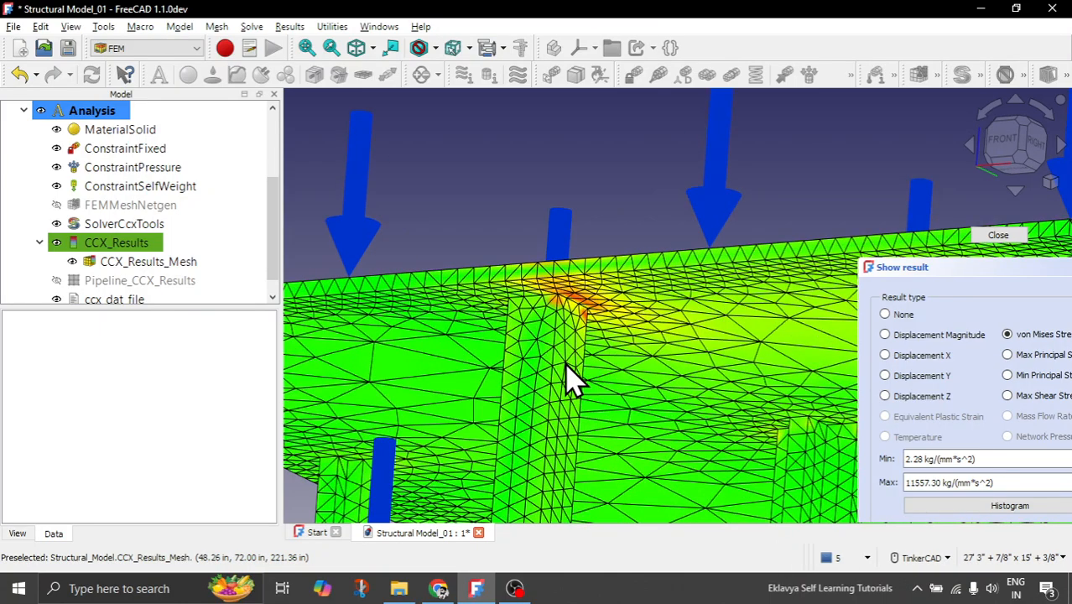
scroll(571, 332, "down", 5)
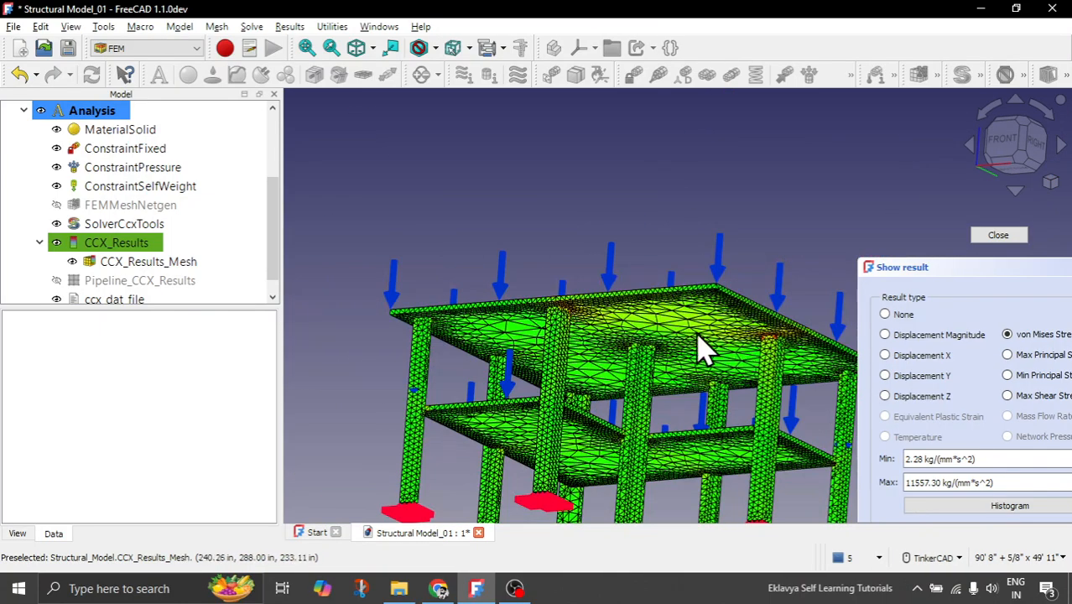
Examine the von Mises stress around the column heads on the roof slab's underside, and compare it with the top surface
right_click_drag(703, 351, 718, 303)
scroll(770, 352, "up", 2)
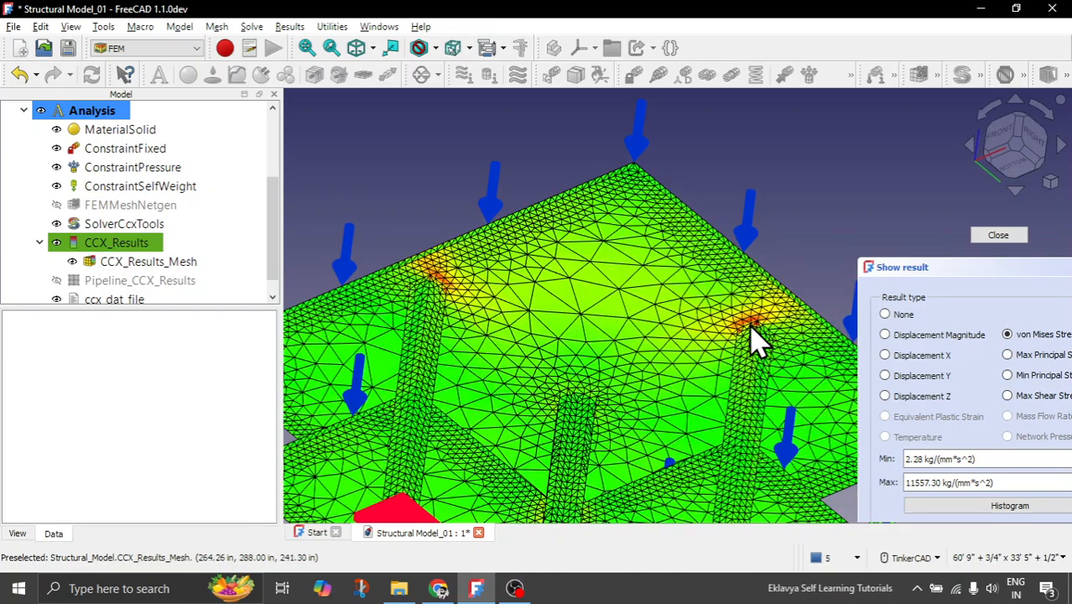
scroll(753, 339, "down", 3)
right_click_drag(668, 333, 687, 347)
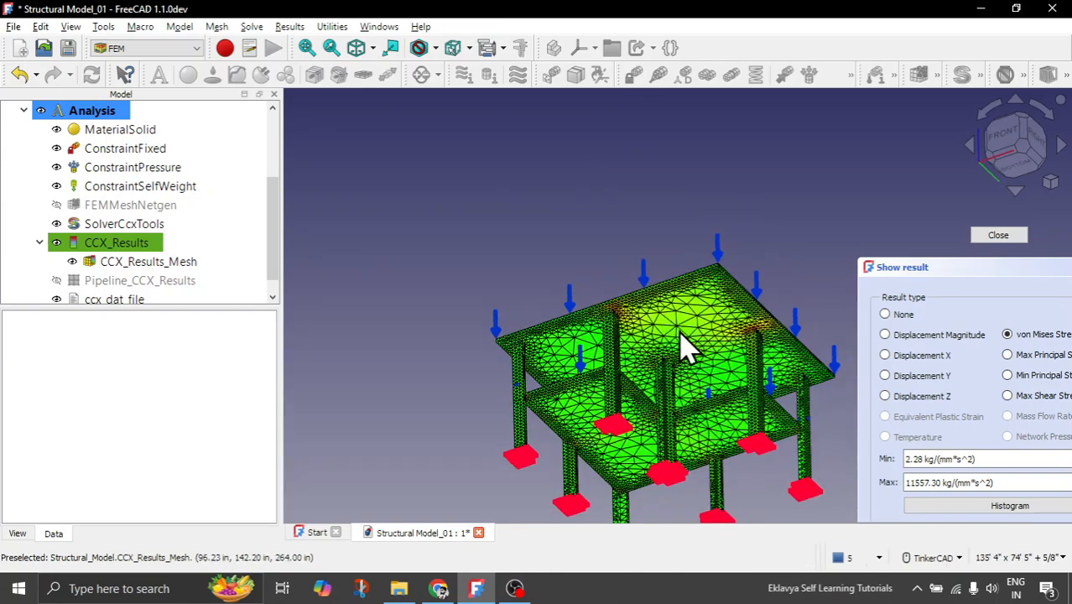
scroll(671, 347, "up", 3)
scroll(633, 353, "down", 2)
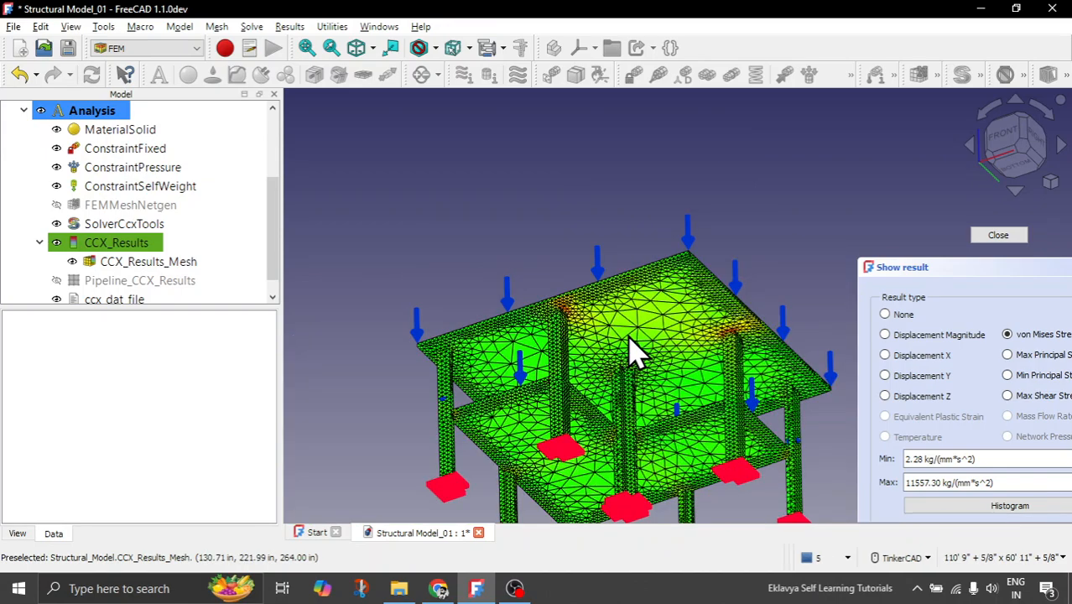
right_click_drag(684, 393, 655, 369)
scroll(655, 369, "up", 3)
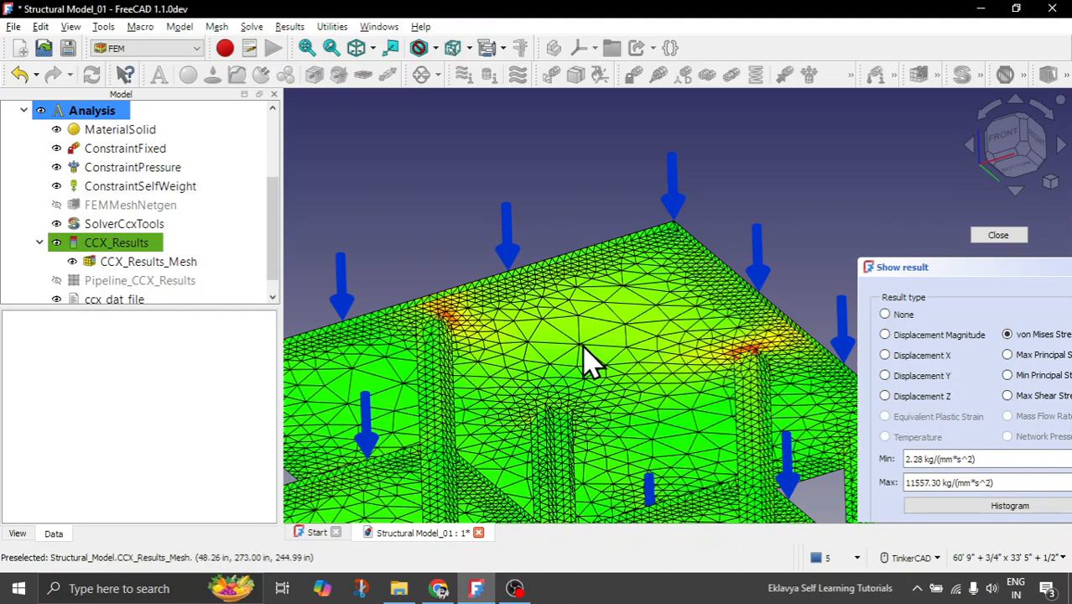
scroll(603, 318, "down", 5)
right_click_drag(585, 243, 620, 302)
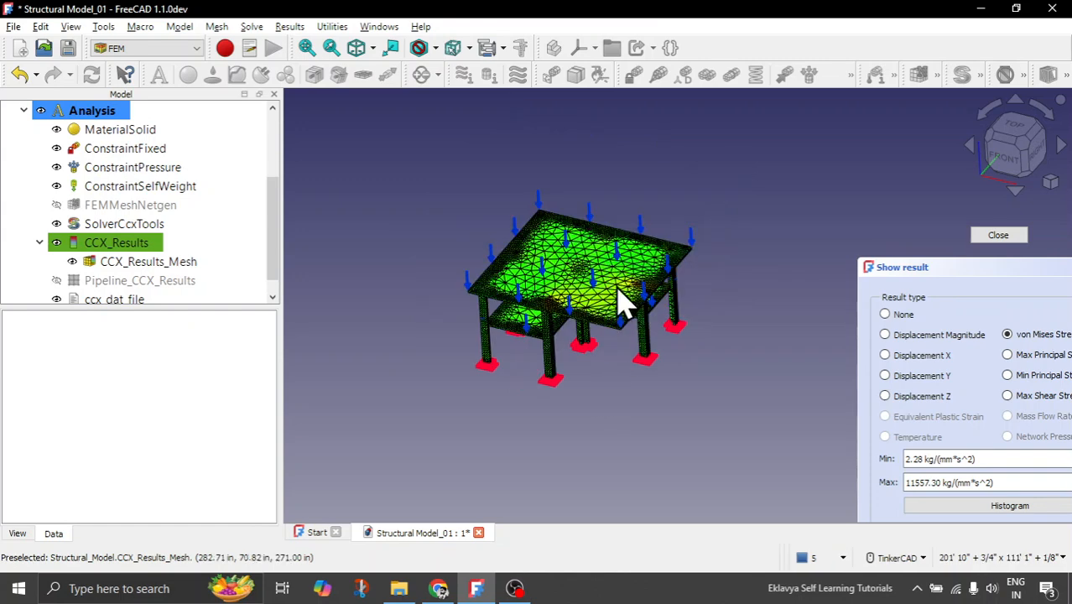
scroll(621, 302, "up", 5)
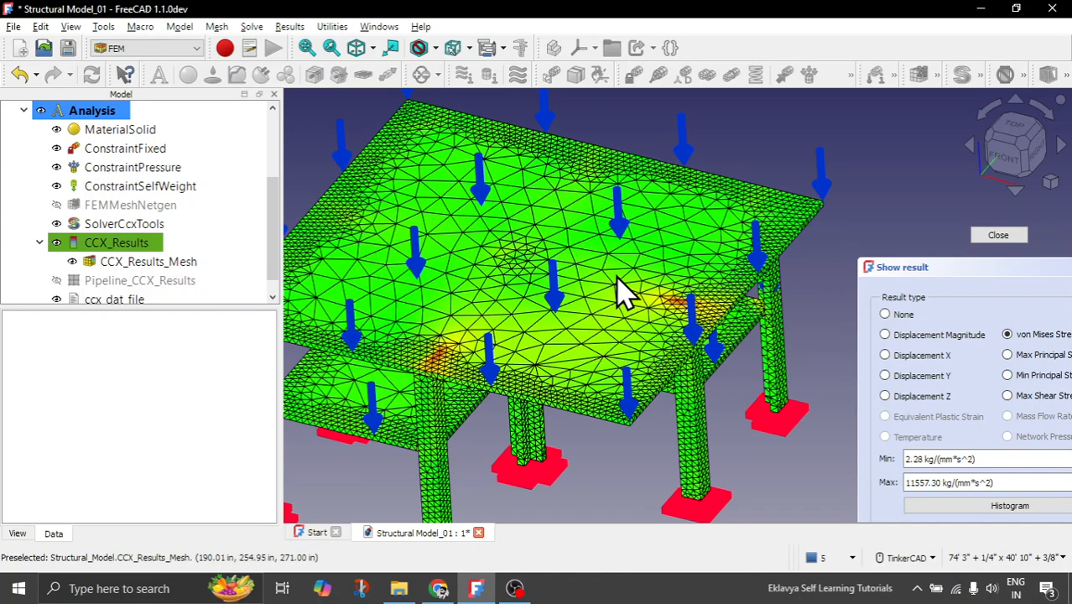
Compare the Max Principal, Min Principal and Max Shear Stress plots on the building, and return to Displacement Z
left_click(1041, 356)
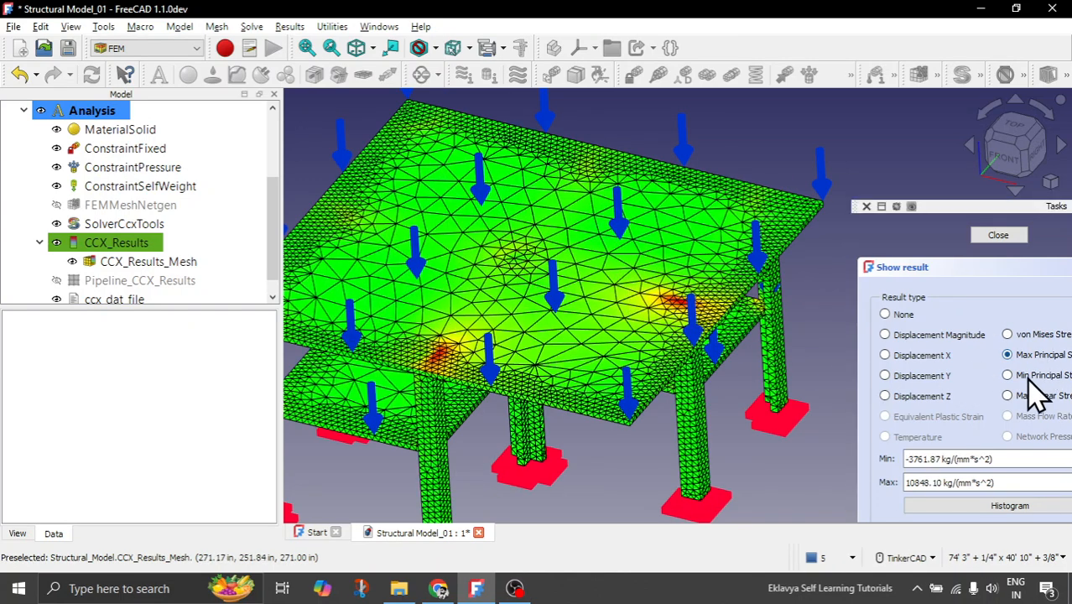
left_click(1037, 377)
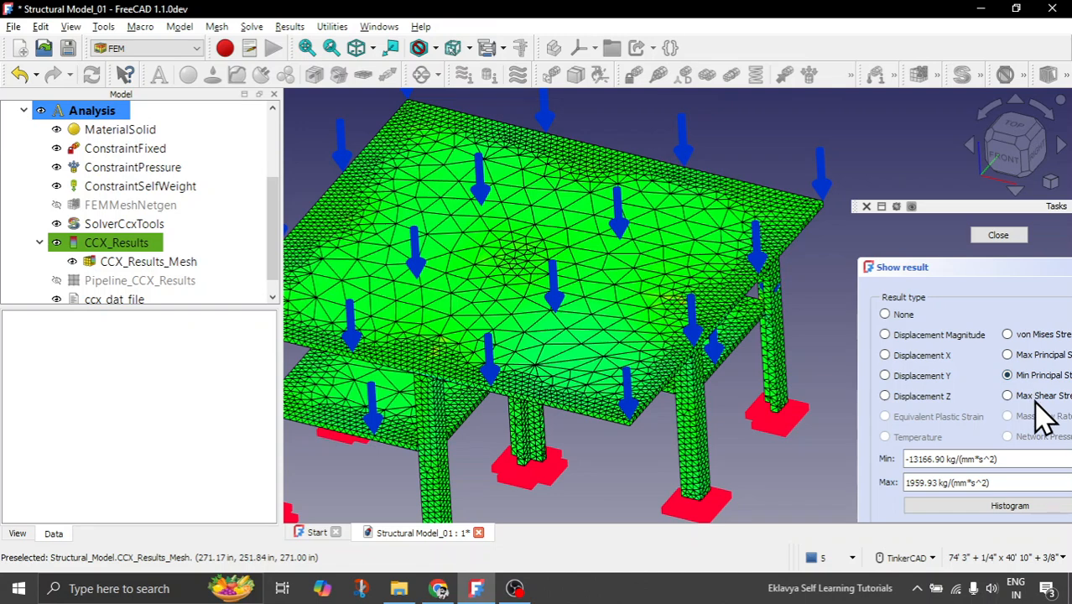
left_click(1041, 397)
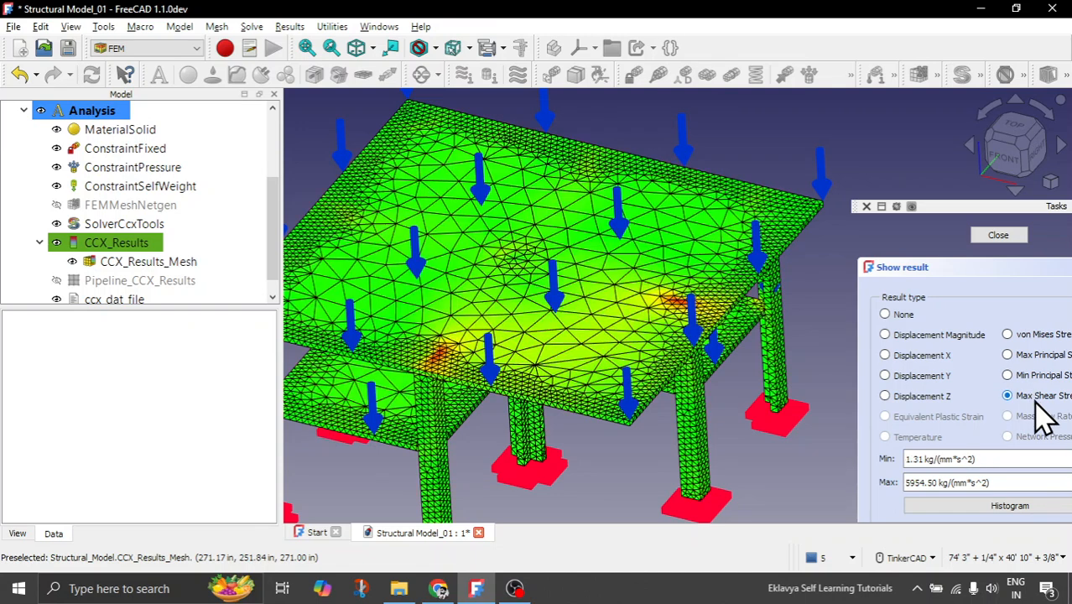
left_click(919, 396)
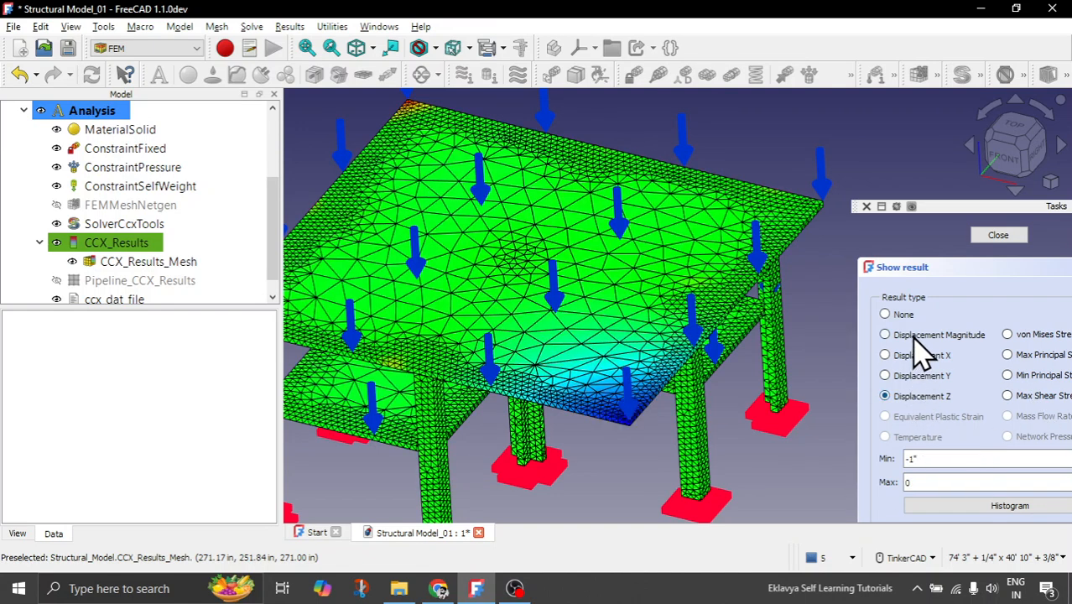
Show the von Mises stress and view its distribution over the whole building
left_click(1009, 335)
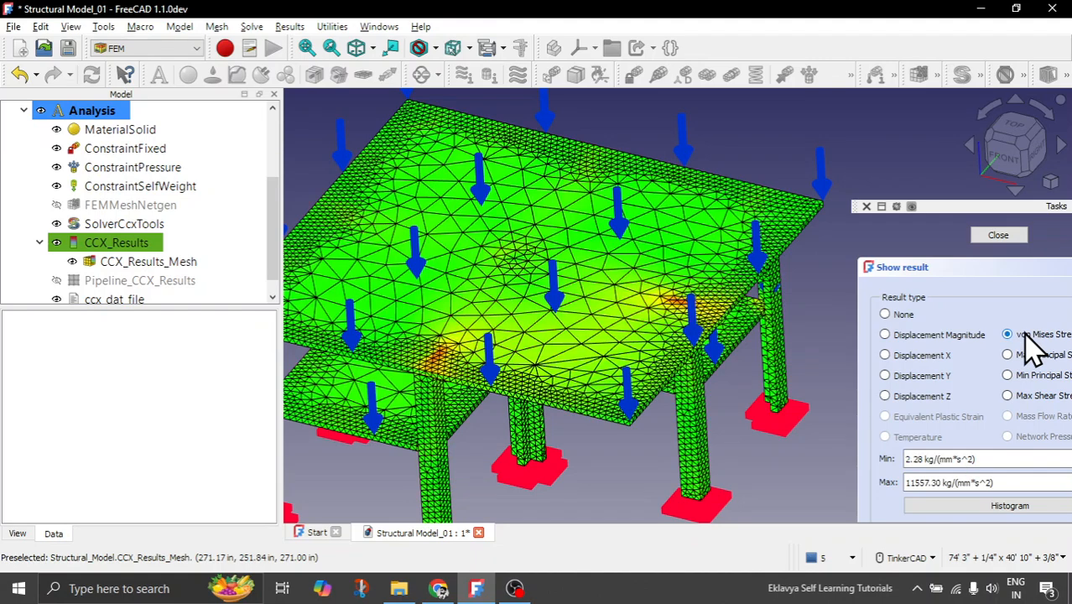
scroll(485, 334, "down", 3)
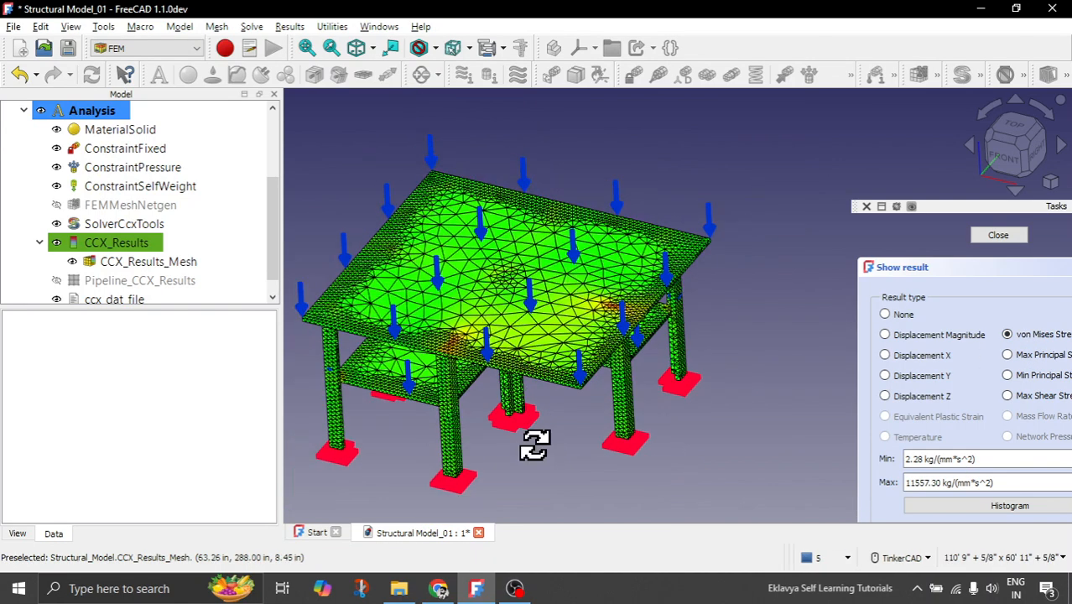
mouse_move(534, 444)
right_mouse_down()
mouse_move(541, 395)
mouse_move(531, 438)
mouse_move(545, 448)
mouse_move(524, 445)
right_mouse_up()
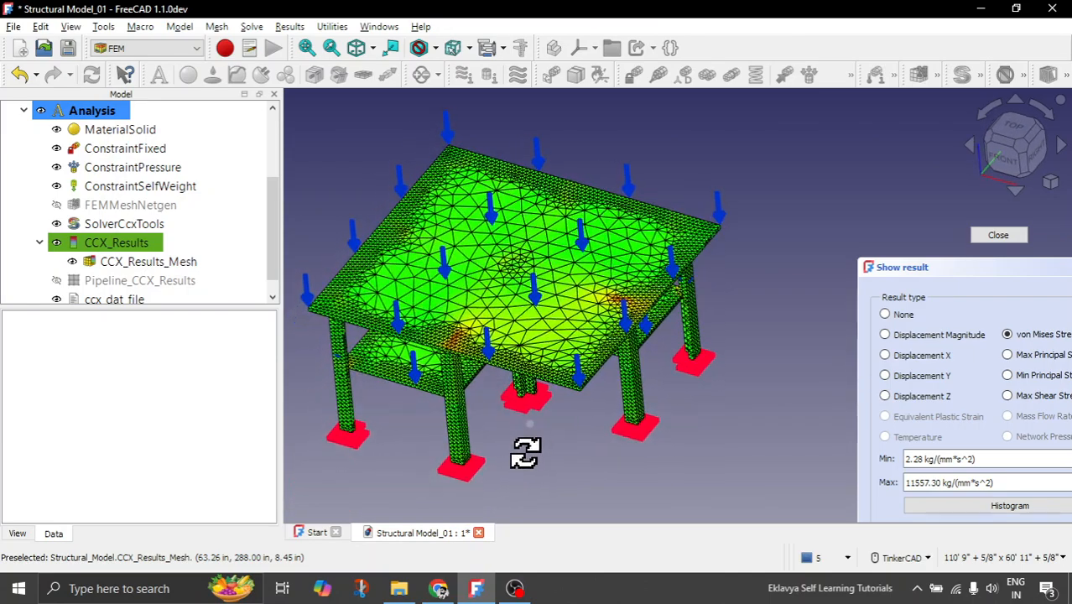
Show the Displacement Magnitude with the deformed shape exaggerated by a factor of 20, and examine the roof slab from the front
left_click(917, 338)
scroll(872, 390, "down", 3)
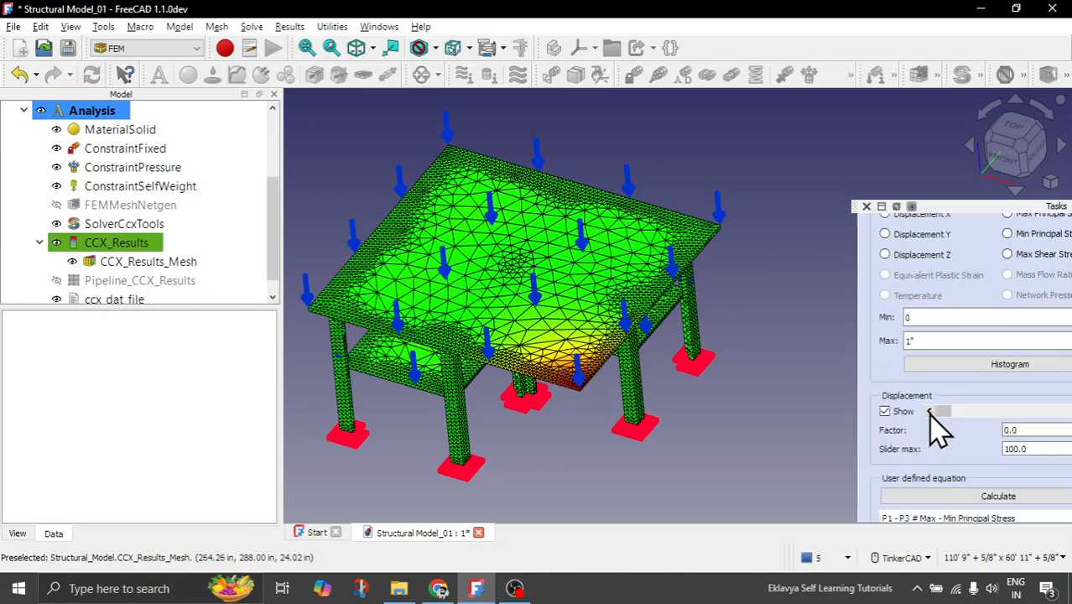
left_click(885, 412)
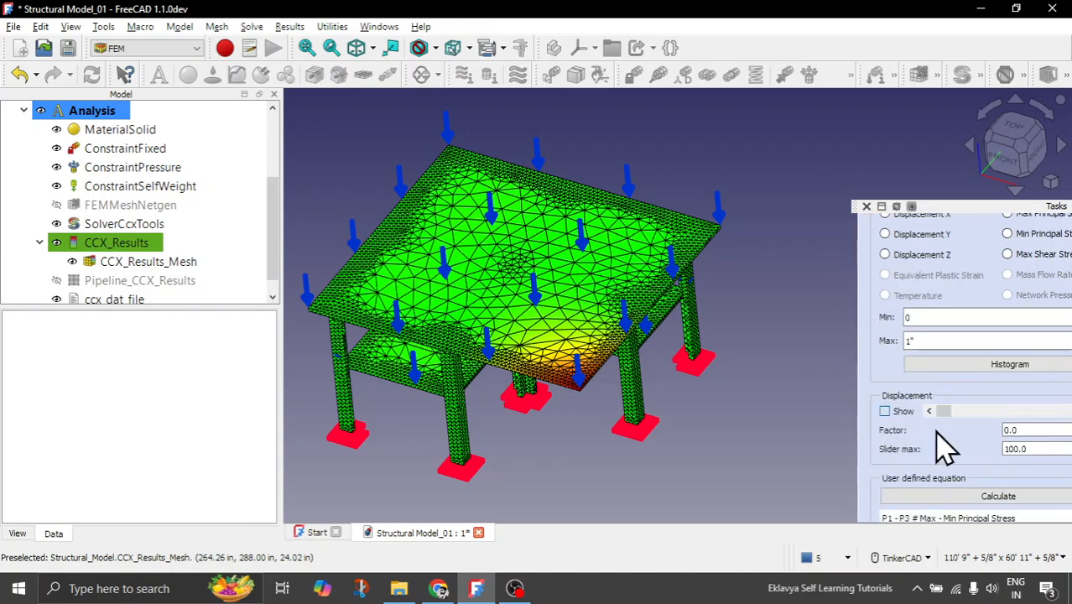
left_click_drag(939, 418, 973, 414)
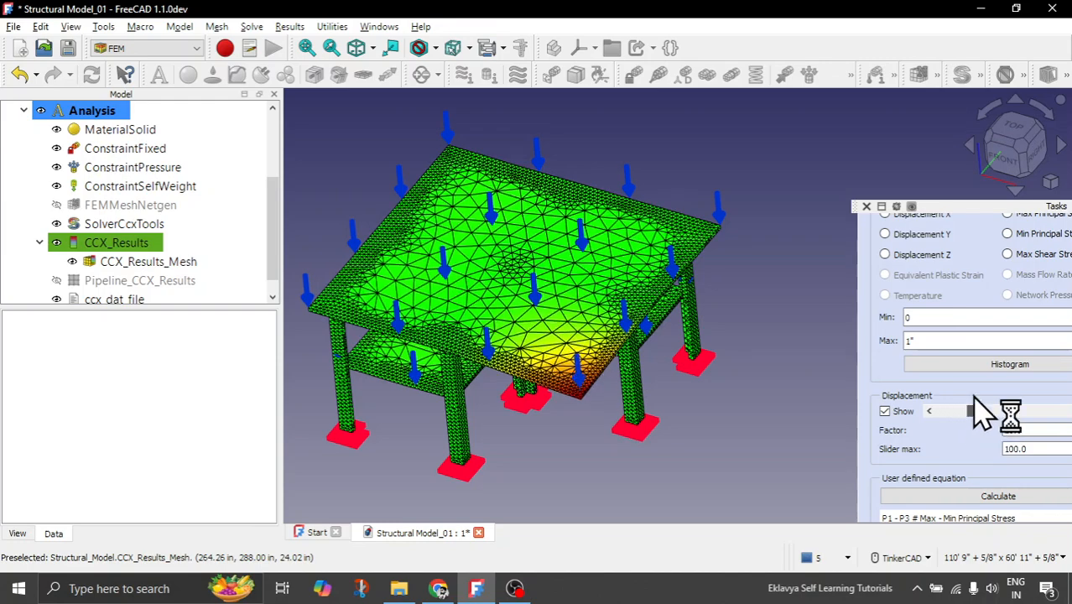
left_click(1013, 172)
scroll(629, 386, "up", 2)
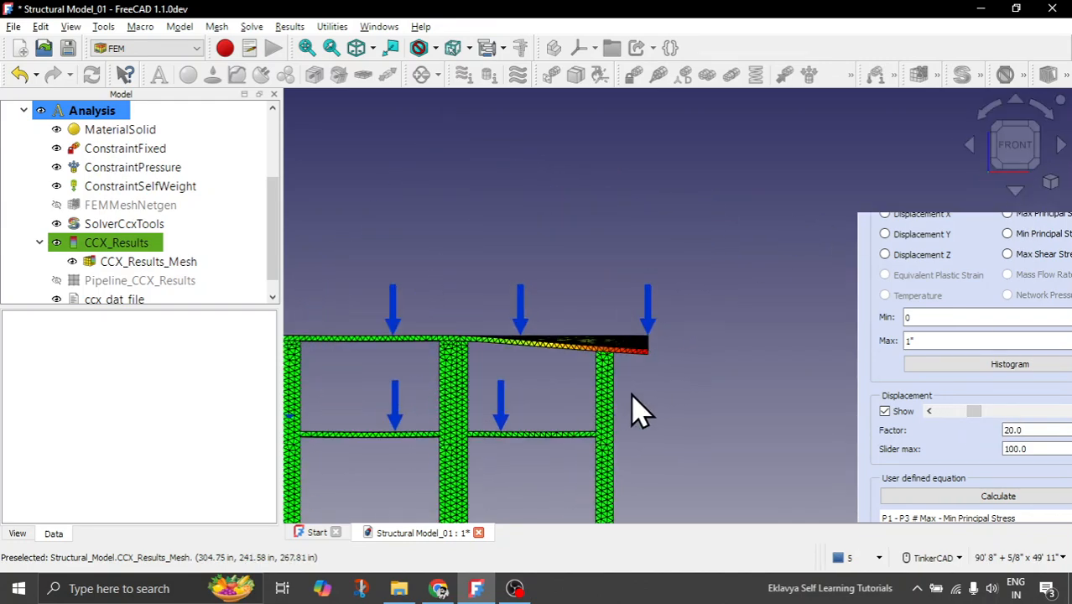
Raise the displacement factor to 71, examine the lower slab's deflection up close, and reduce the factor slightly
left_click_drag(969, 415, 1056, 424)
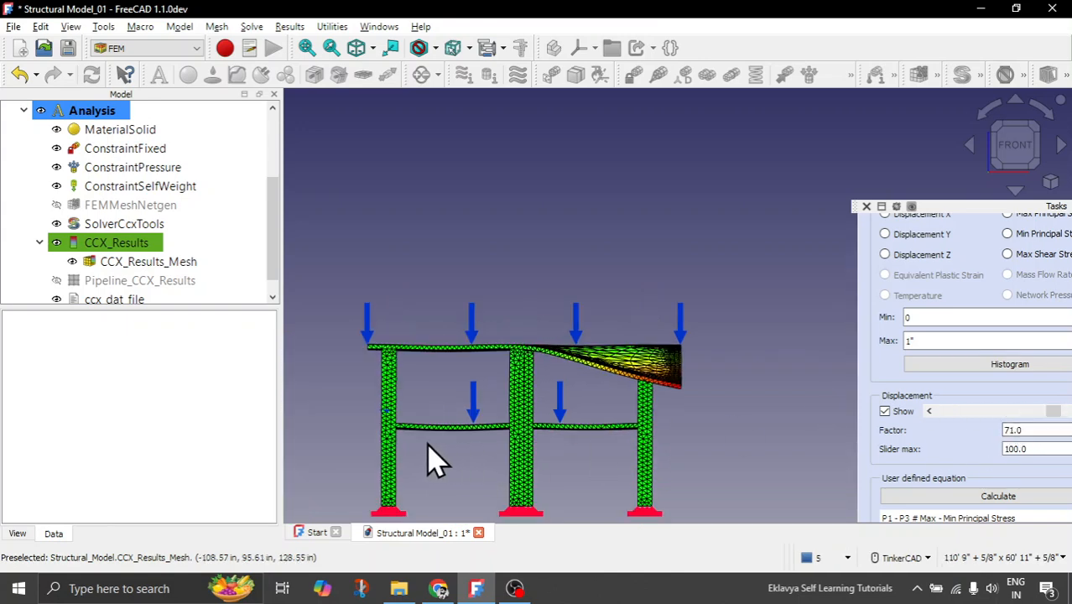
scroll(419, 449, "up", 5)
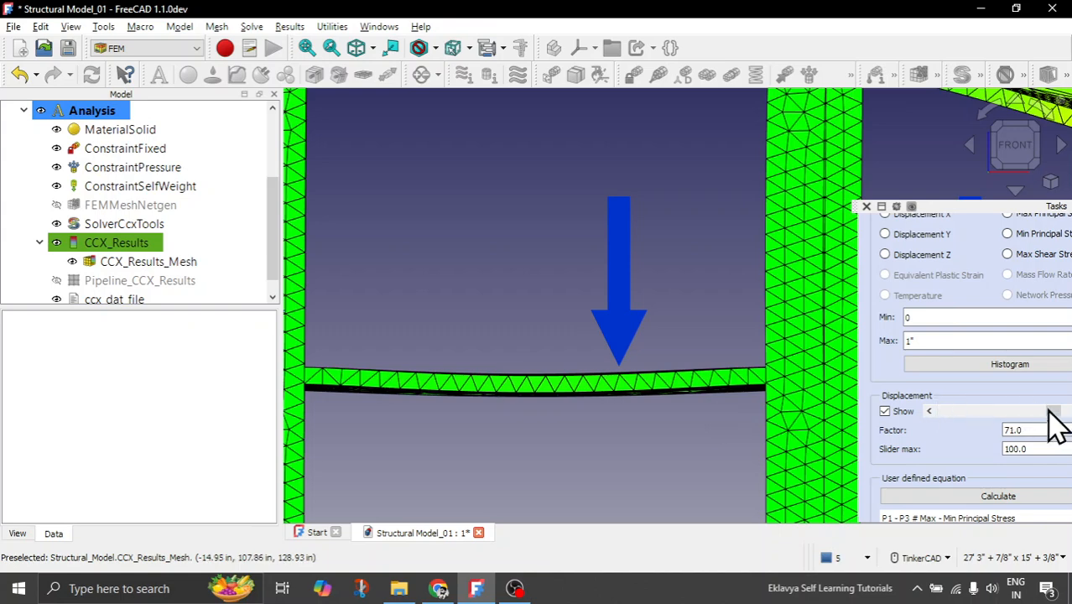
left_click_drag(1055, 419, 1040, 437)
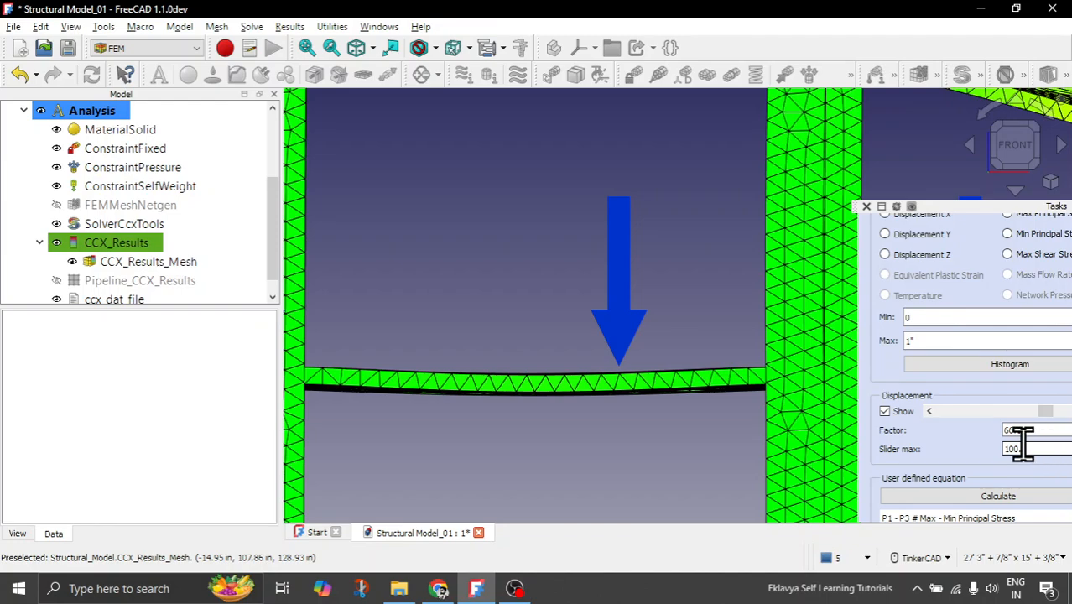
Set the displacement slider's maximum to 1000, raise the factor to 610, and examine the exaggerated frame
key("BackSpace")
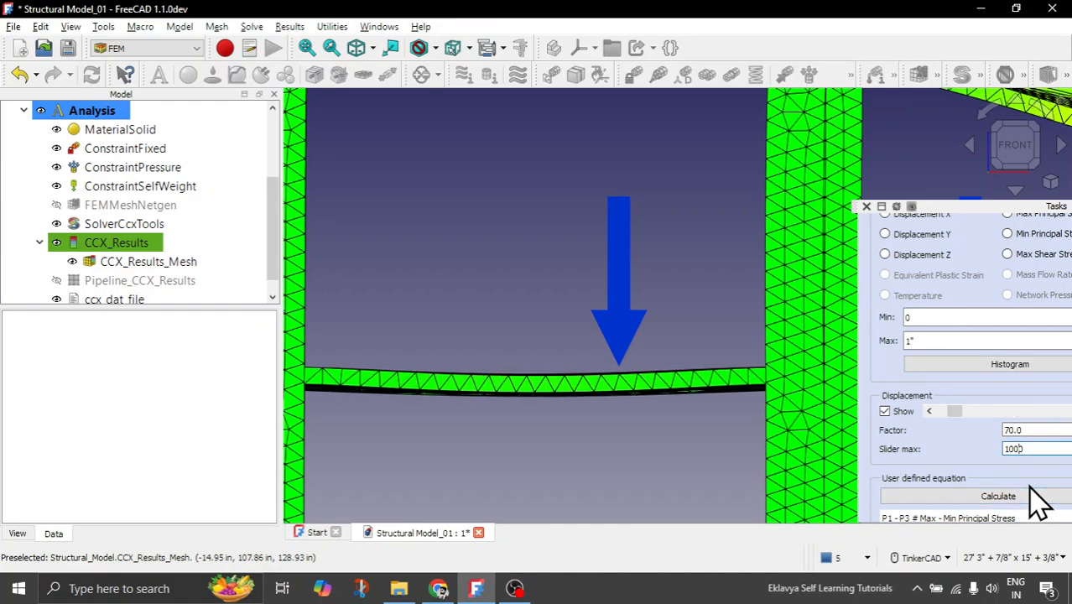
key("Return")
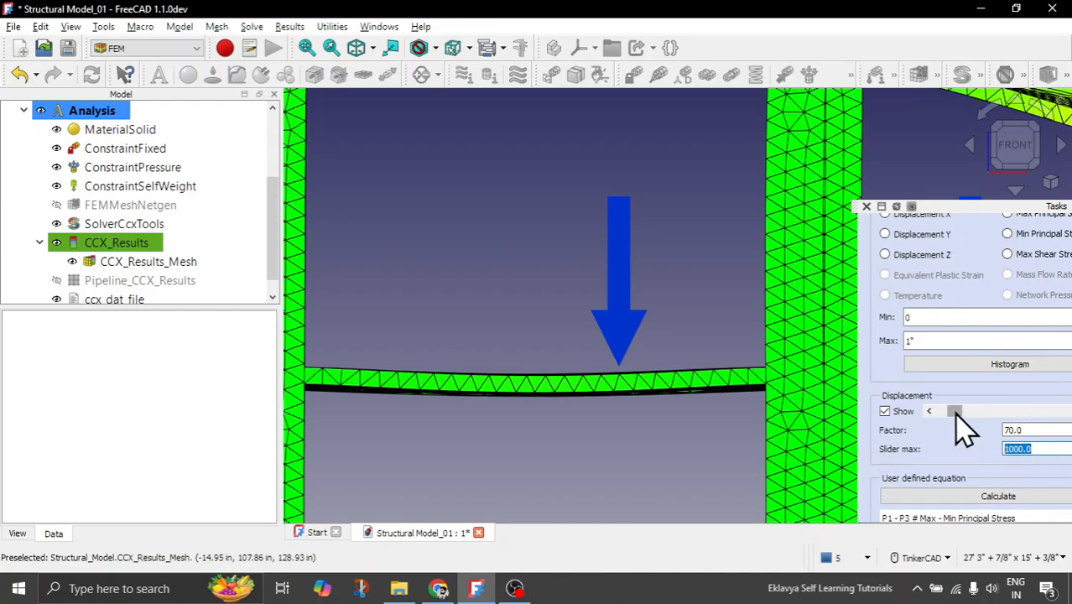
left_click_drag(956, 413, 1037, 414)
scroll(558, 352, "down", 3)
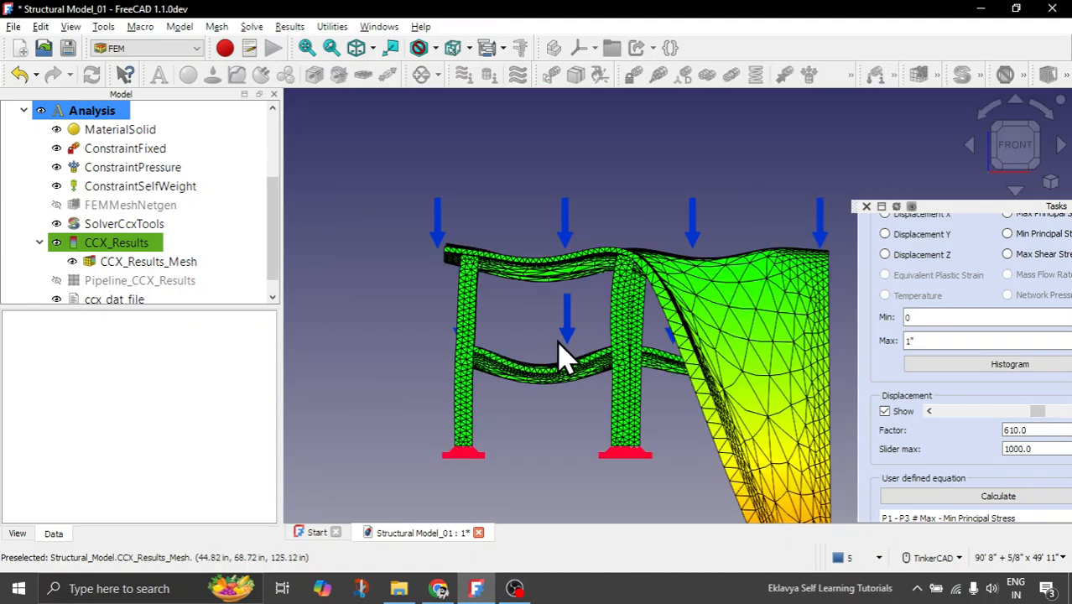
scroll(624, 361, "up", 1)
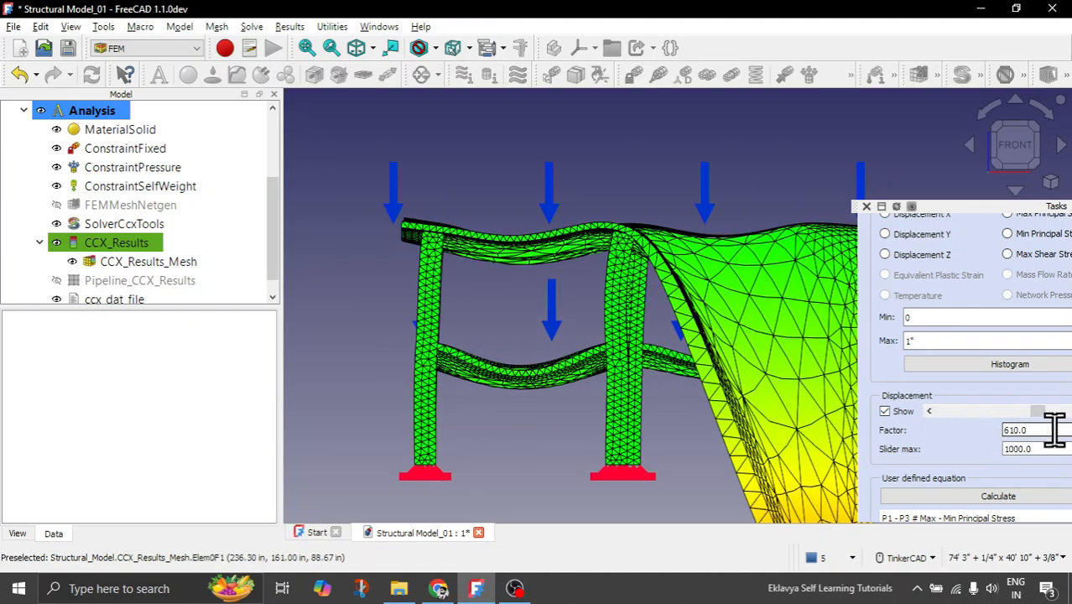
Reset the displacement factor to 0, set it to 1, and examine the roof slab's overhang at the column head
left_click_drag(1054, 431, 991, 427)
type("0")
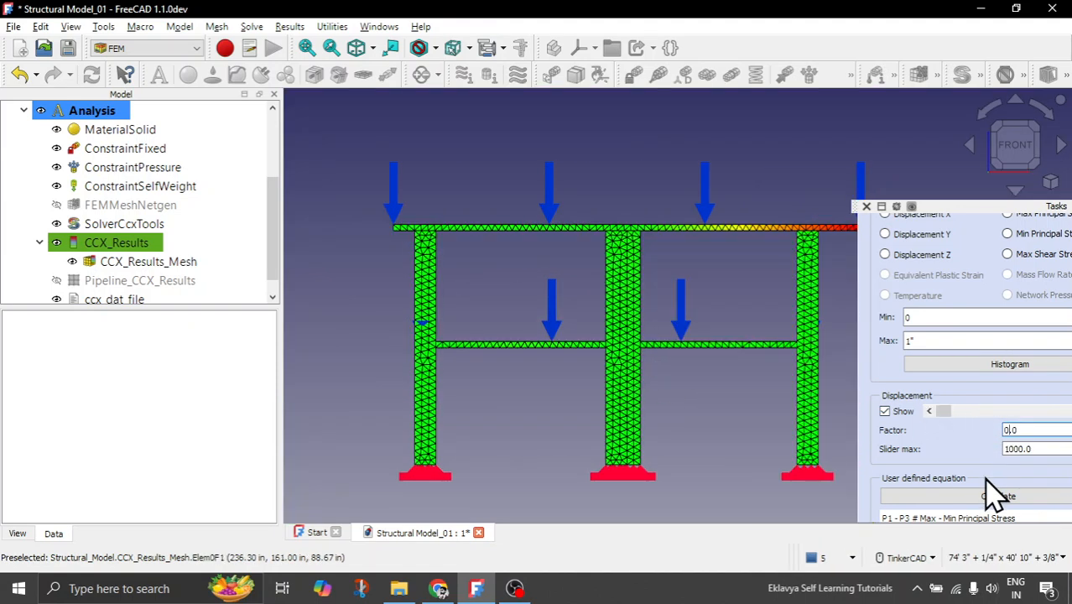
left_click_drag(1030, 431, 990, 428)
scroll(510, 395, "down", 2)
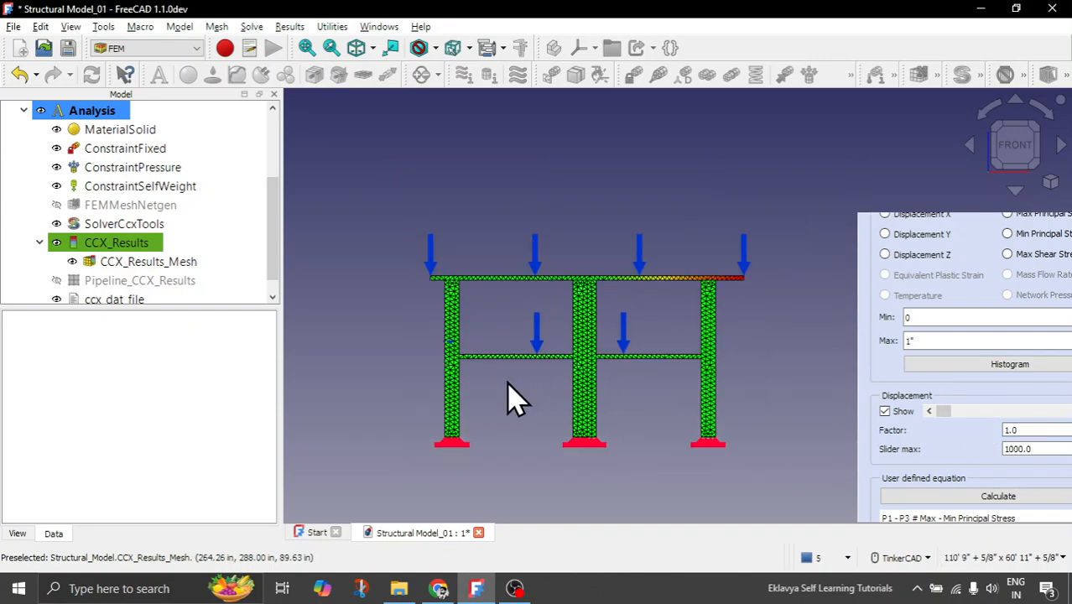
scroll(770, 277, "up", 5)
scroll(600, 319, "up", 3)
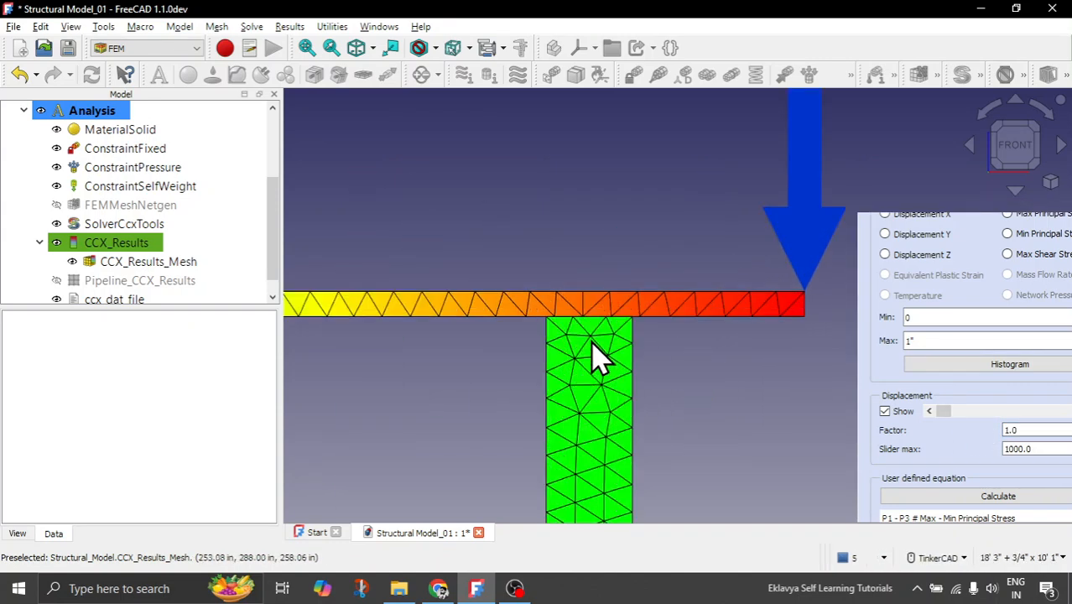
scroll(682, 359, "down", 6)
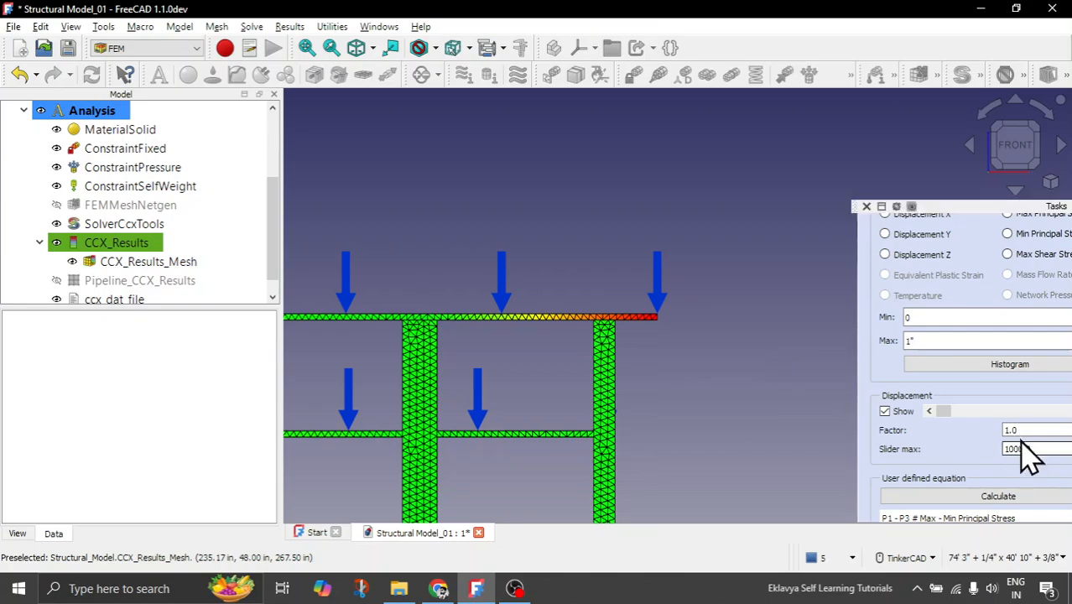
Set the displacement factor to 40 and examine the deformed roof slab and column supports in an angled view
left_click_drag(944, 411, 969, 423)
right_click_drag(641, 364, 619, 378)
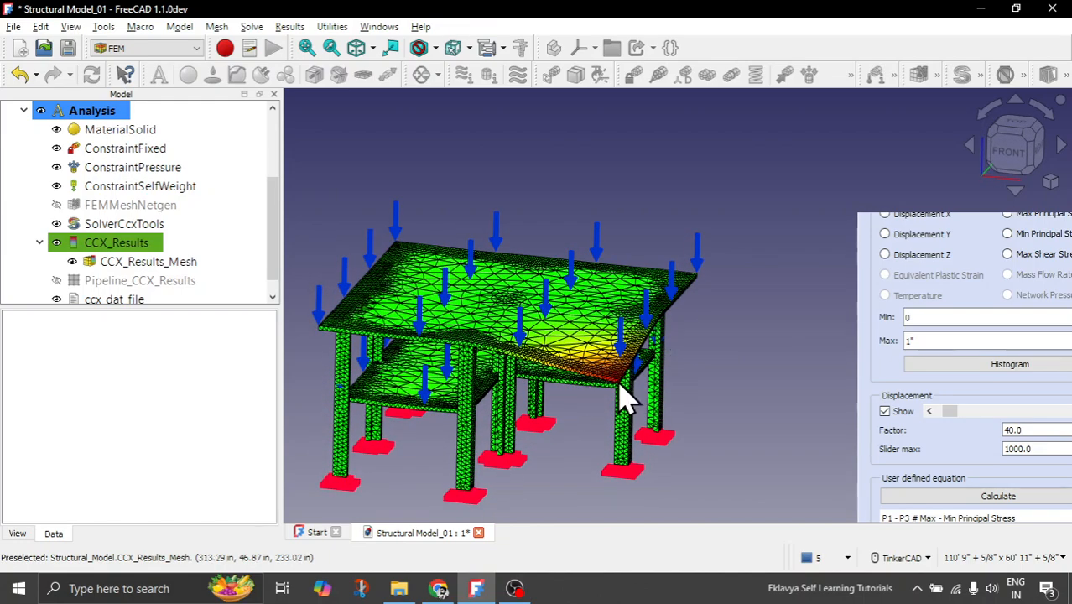
scroll(634, 395, "down", 1)
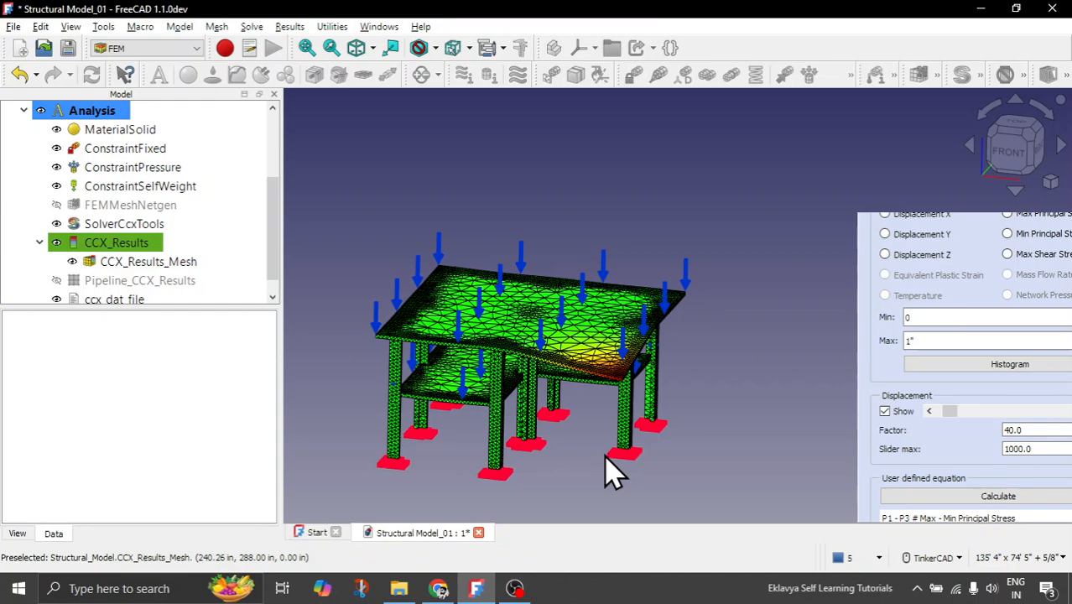
scroll(400, 469, "up", 2)
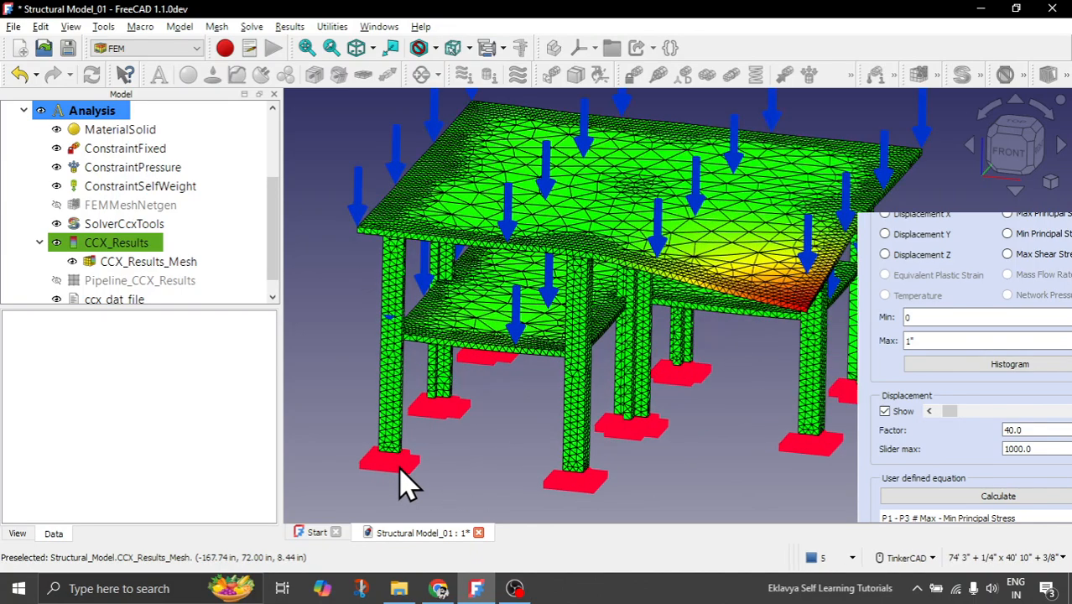
scroll(368, 398, "down", 2)
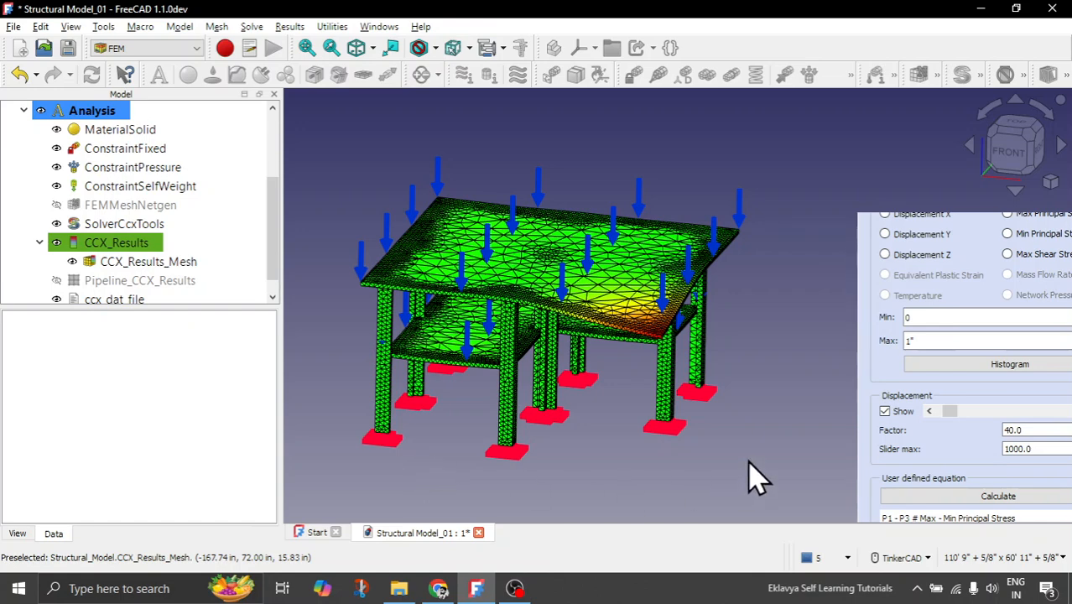
Return the displacement factor to 0 and close the result display
left_click_drag(949, 411, 926, 411)
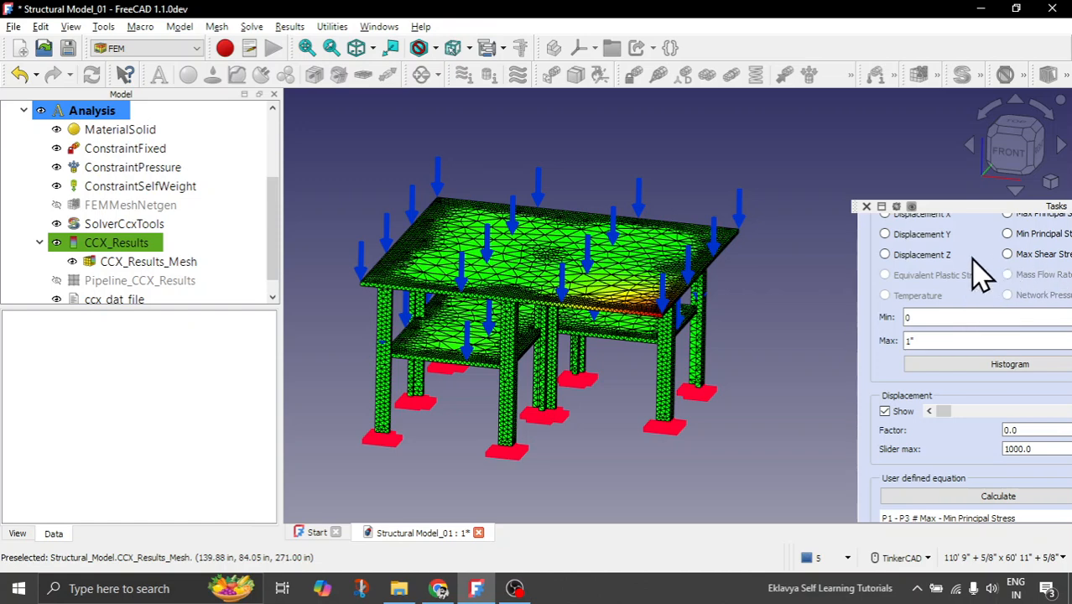
scroll(981, 273, "up", 3)
left_click(931, 233)
scroll(128, 292, "down", 1)
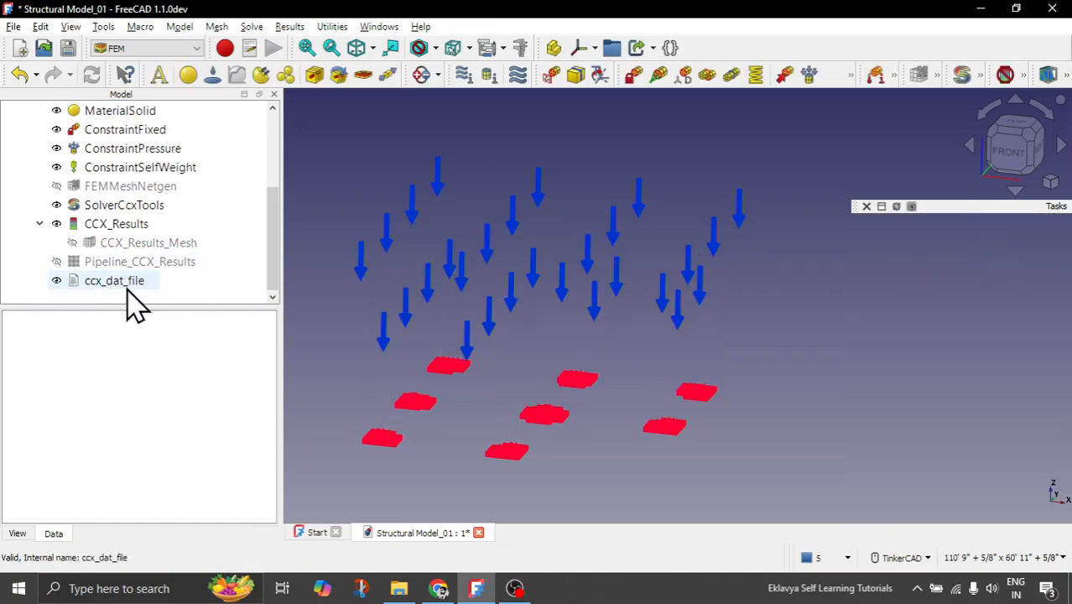
Make Pipeline_CCX_Results visible and open its display options, keeping the Surface mode
left_click(107, 262)
key("space")
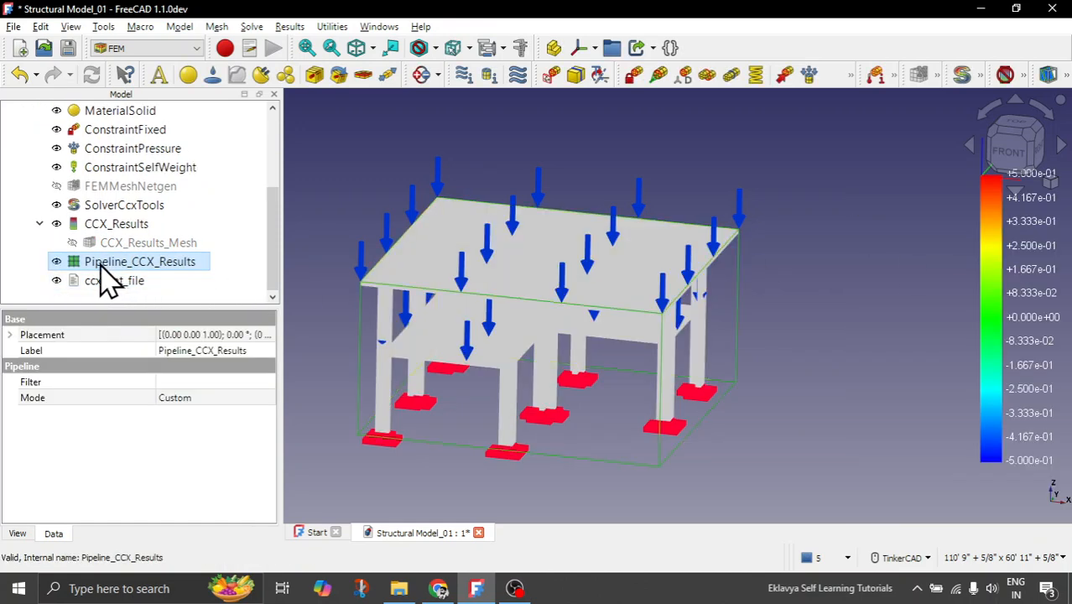
double_click(80, 263)
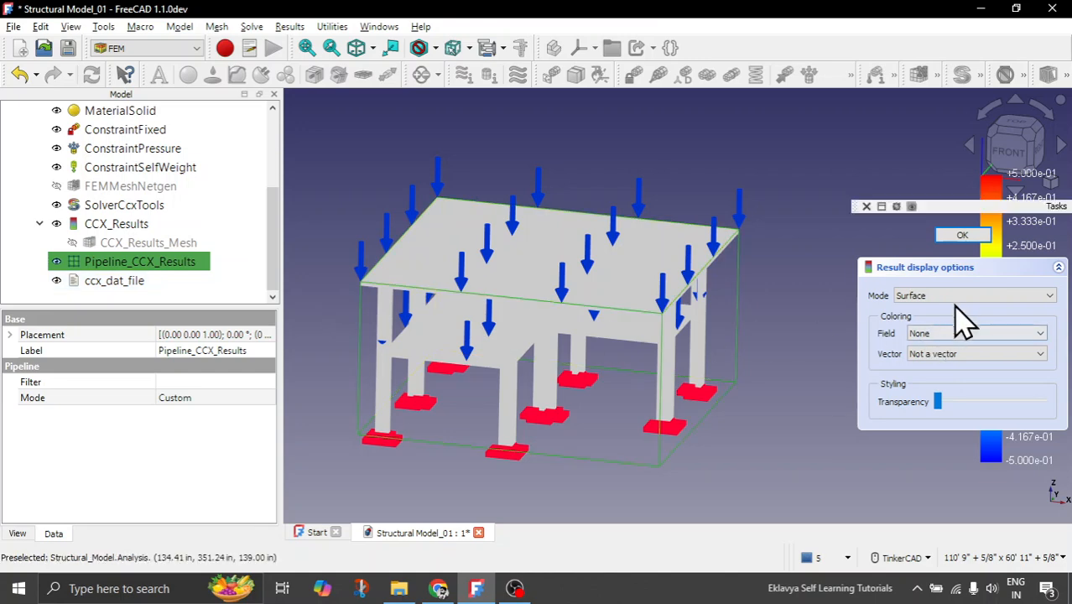
left_click(961, 297)
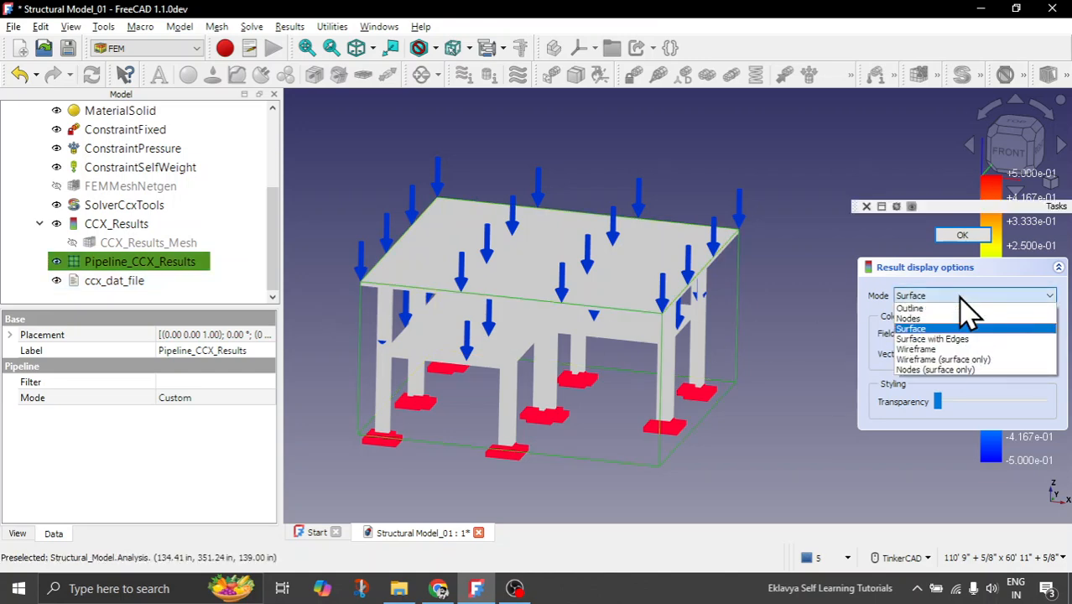
left_click(959, 297)
Colour the pipeline result by the Displacement field and examine the roof slab's overhanging corner
left_click(952, 334)
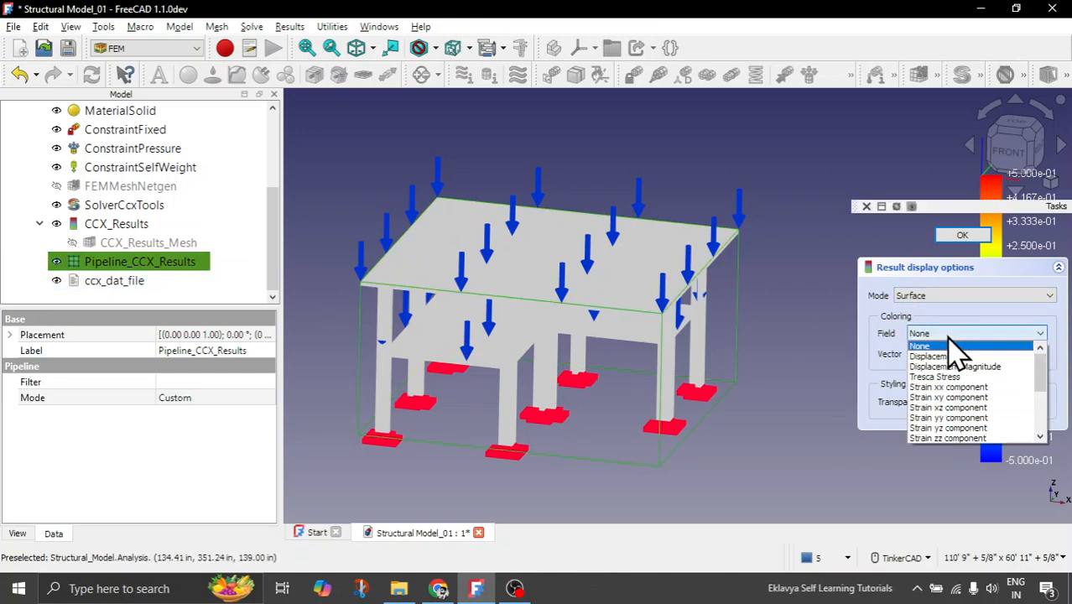
left_click(954, 356)
right_click_drag(780, 352, 793, 371)
scroll(645, 342, "up", 2)
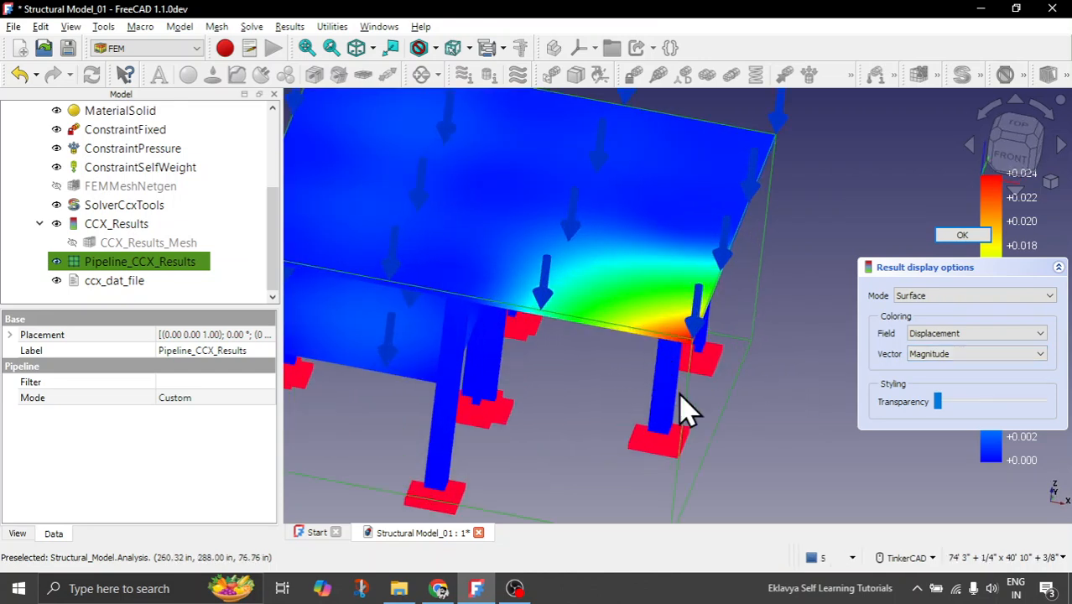
scroll(684, 401, "down", 2)
Make the displacement magnitude plot mostly transparent to view the columns through the slabs, and restore the transparency to 0 %
left_click(950, 366)
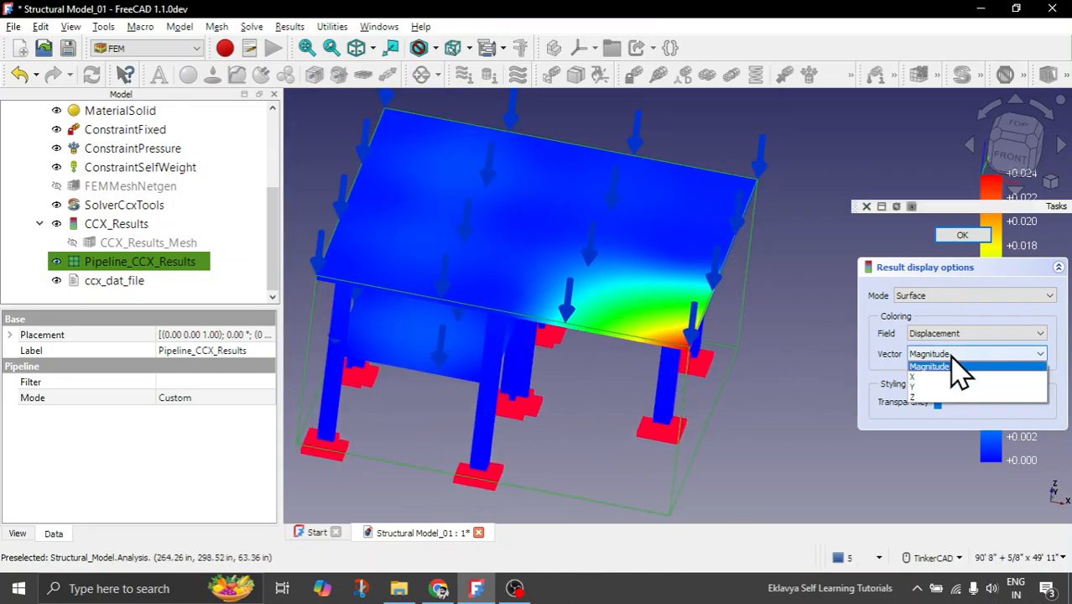
left_click(956, 384)
left_click_drag(938, 405, 1025, 409)
mouse_move(715, 329)
middle_mouse_down()
mouse_move(723, 285)
mouse_move(713, 311)
mouse_move(735, 335)
middle_mouse_up()
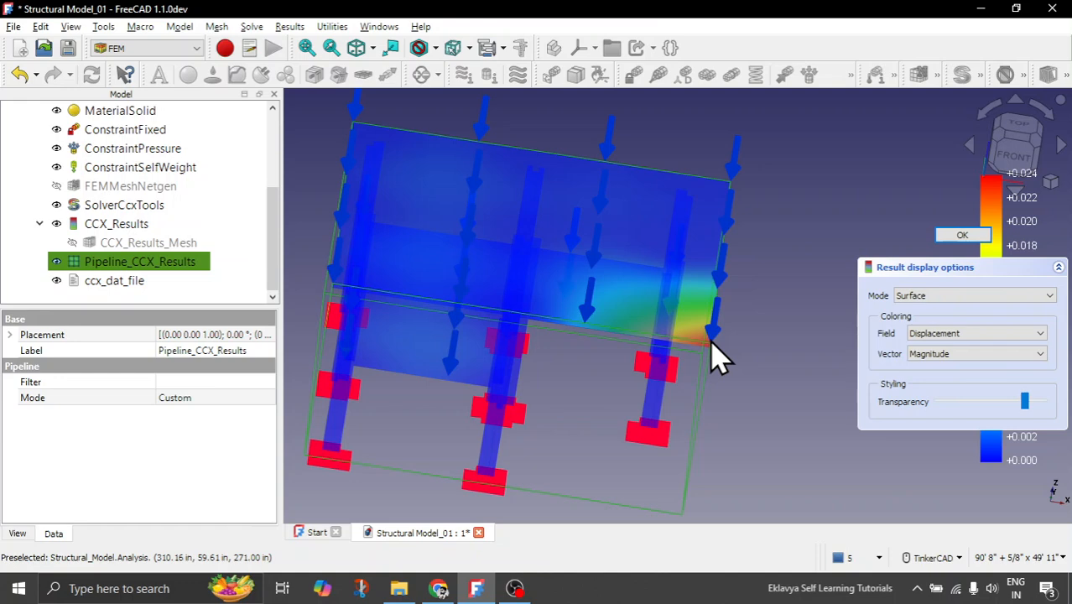
left_click(971, 297)
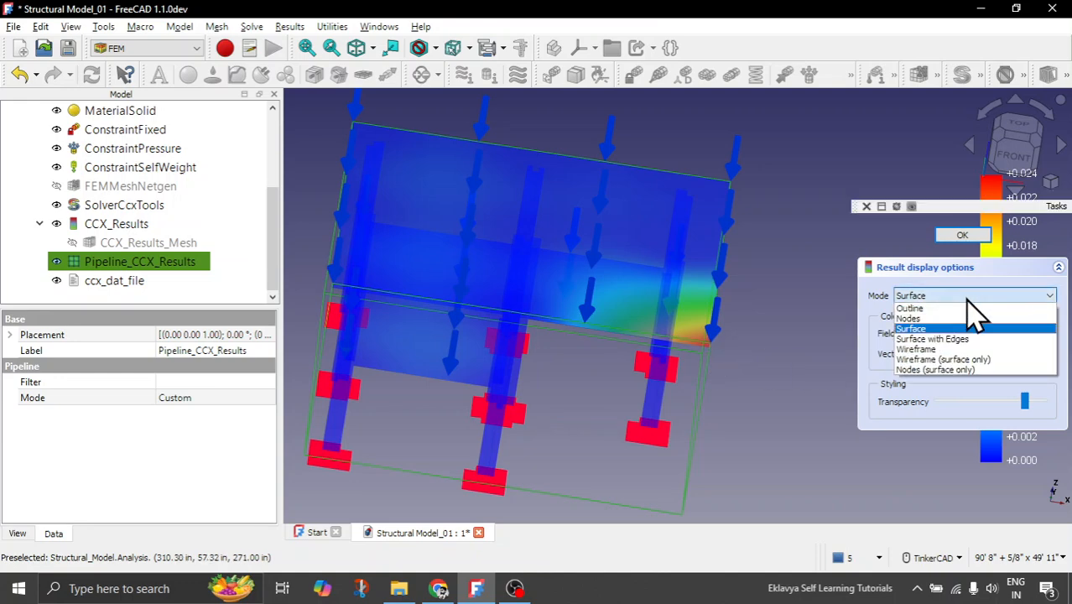
left_click(969, 302)
left_click_drag(1024, 402, 912, 420)
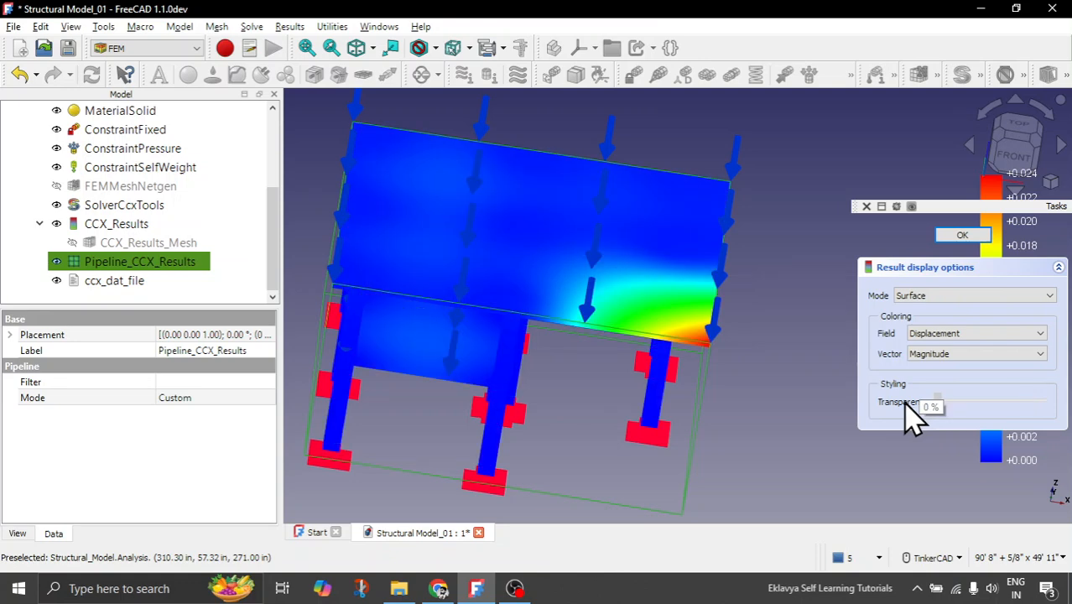
Colour the pipeline result by the Major Principal Stress field and examine the stress distribution across the slabs and columns
left_click(965, 336)
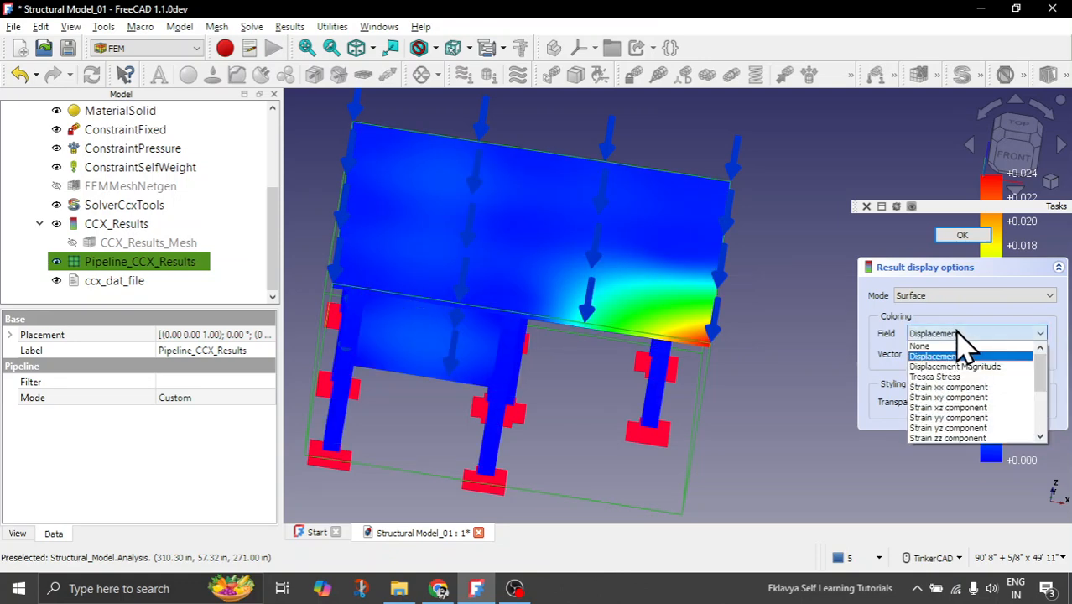
scroll(973, 402, "down", 5)
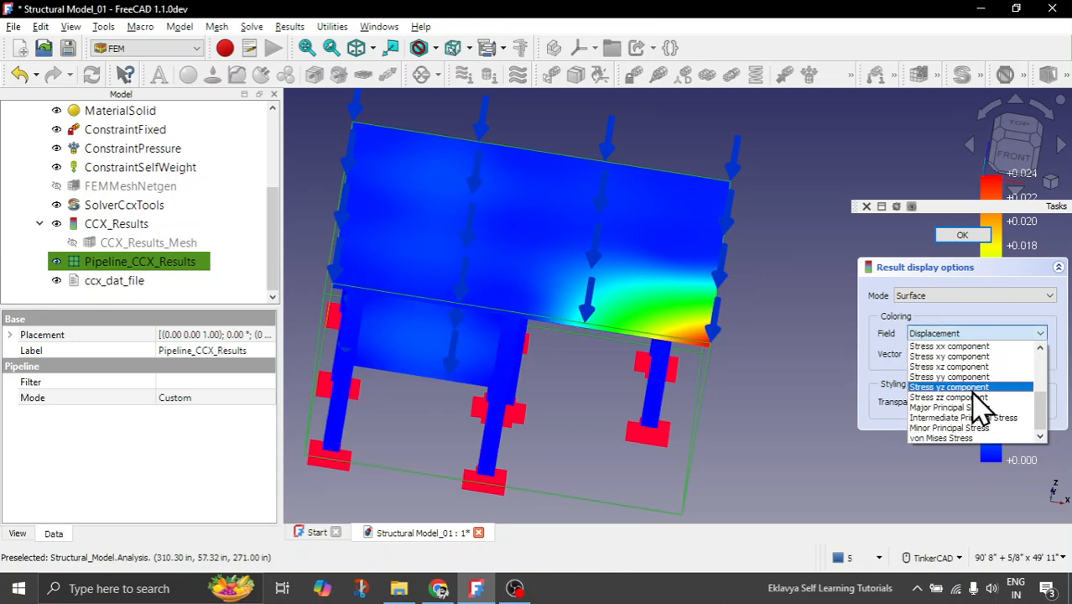
left_click(969, 409)
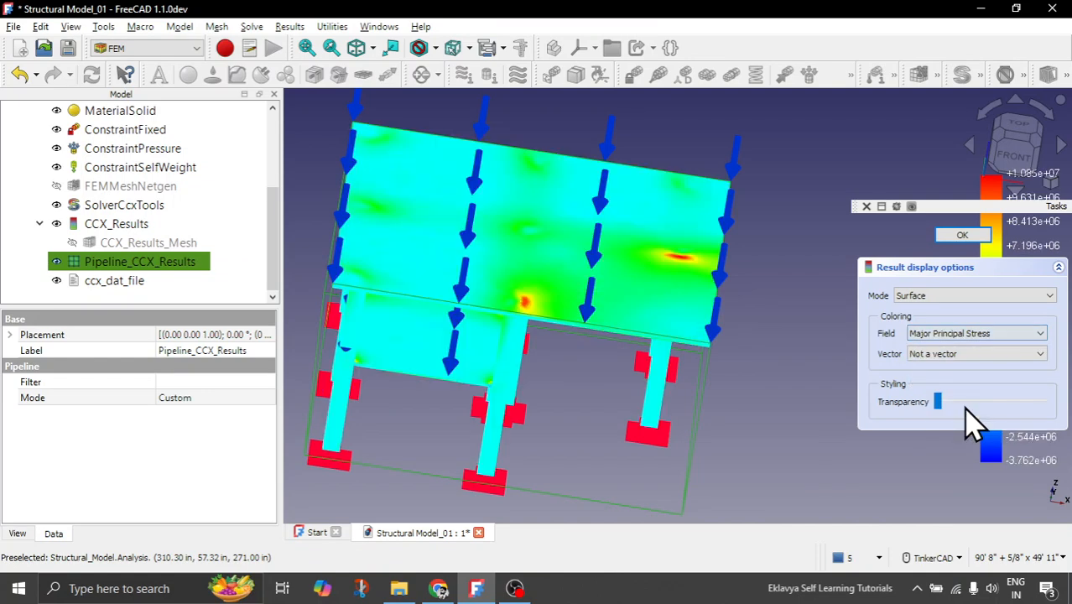
right_click_drag(677, 364, 491, 354)
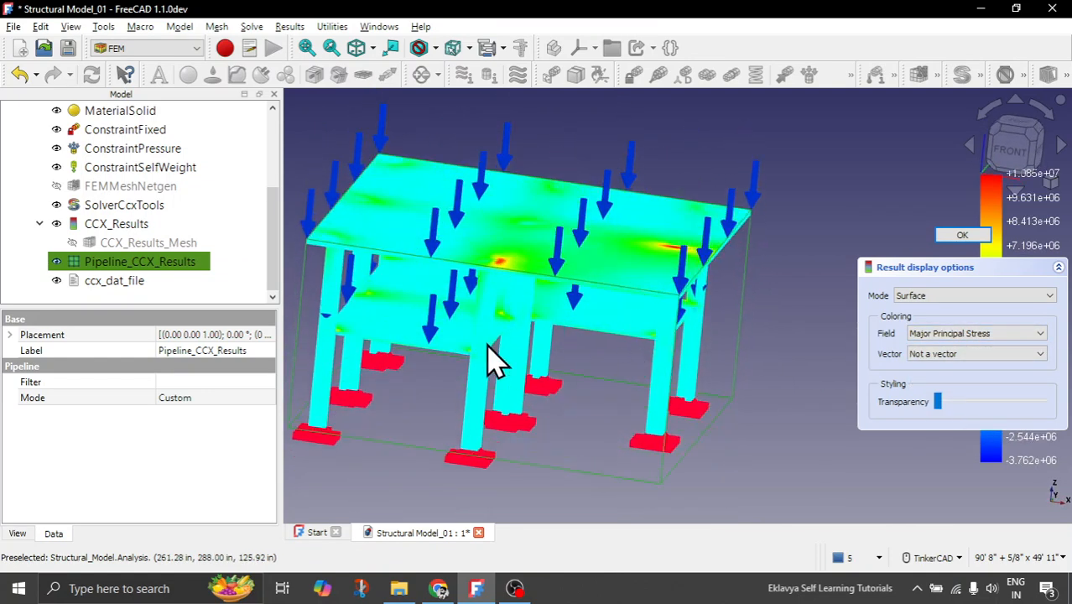
scroll(497, 277, "up", 3)
scroll(495, 317, "down", 3)
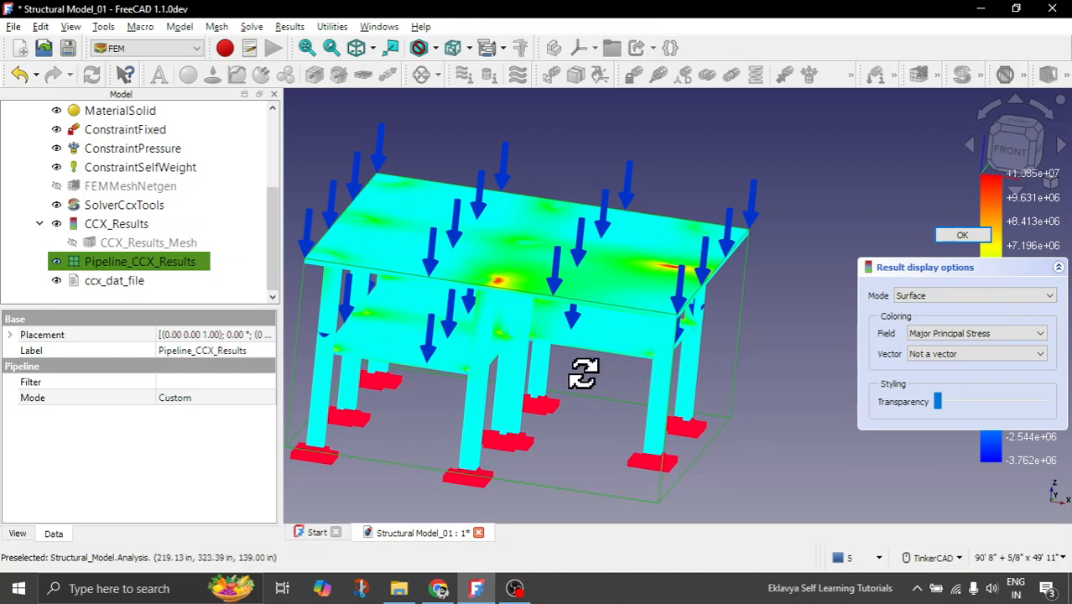
scroll(610, 359, "up", 5)
scroll(654, 298, "down", 3)
right_click_drag(587, 302, 689, 306)
scroll(537, 316, "down", 3)
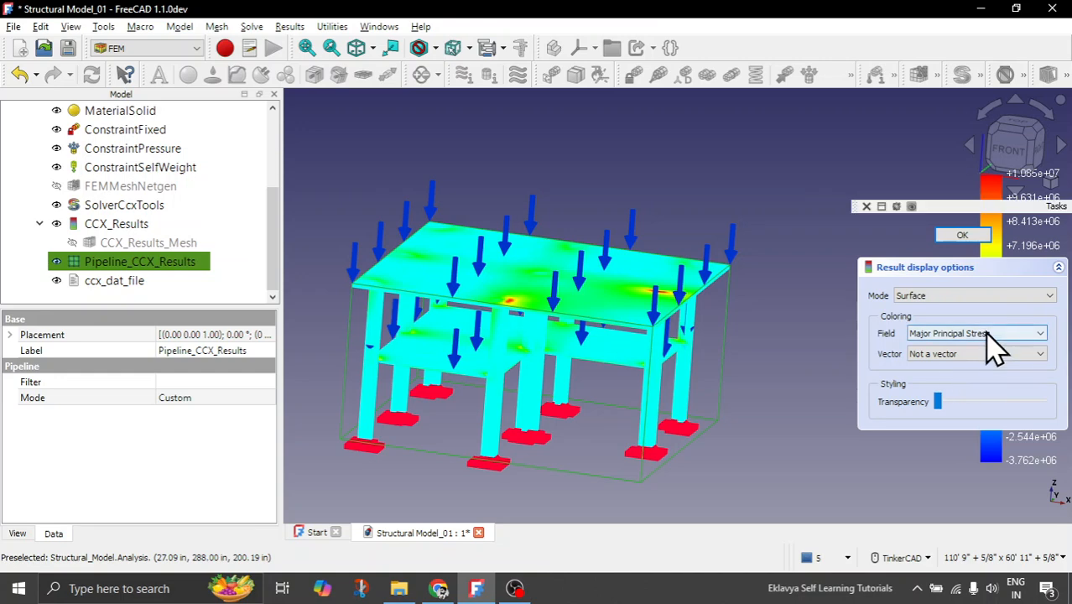
Switch the pipeline colouring to the von Mises Stress field, keeping Not a vector, and view the building
left_click(965, 354)
left_click(965, 365)
left_click(973, 334)
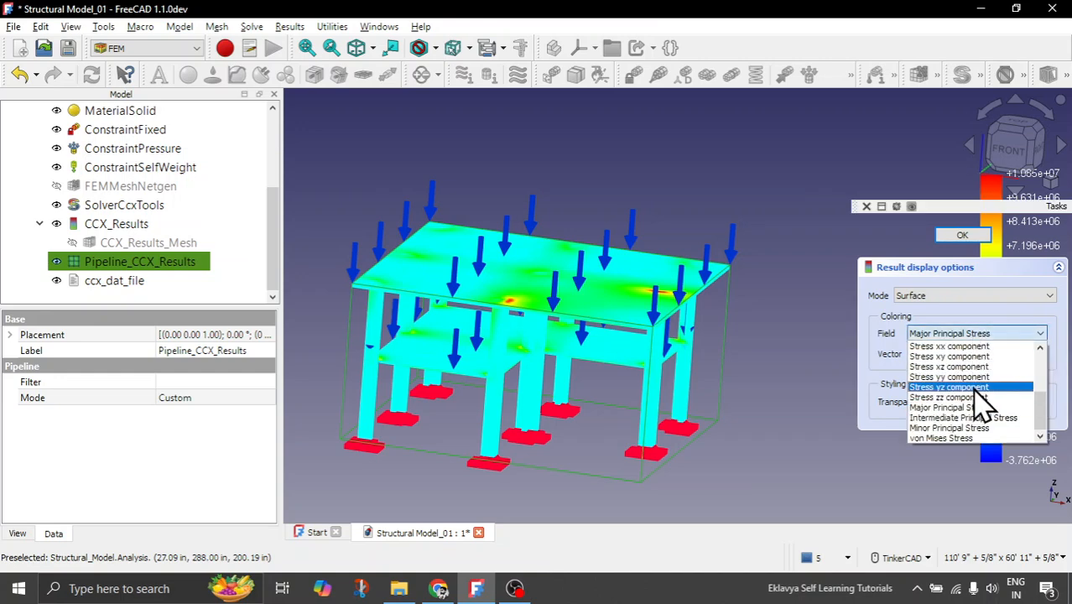
left_click(957, 453)
mouse_move(620, 411)
right_mouse_down()
mouse_move(617, 431)
mouse_move(623, 328)
mouse_move(619, 400)
right_mouse_up()
Show the Strain xx component on the pipeline result, with the vector option left at Not a vector
left_click(931, 334)
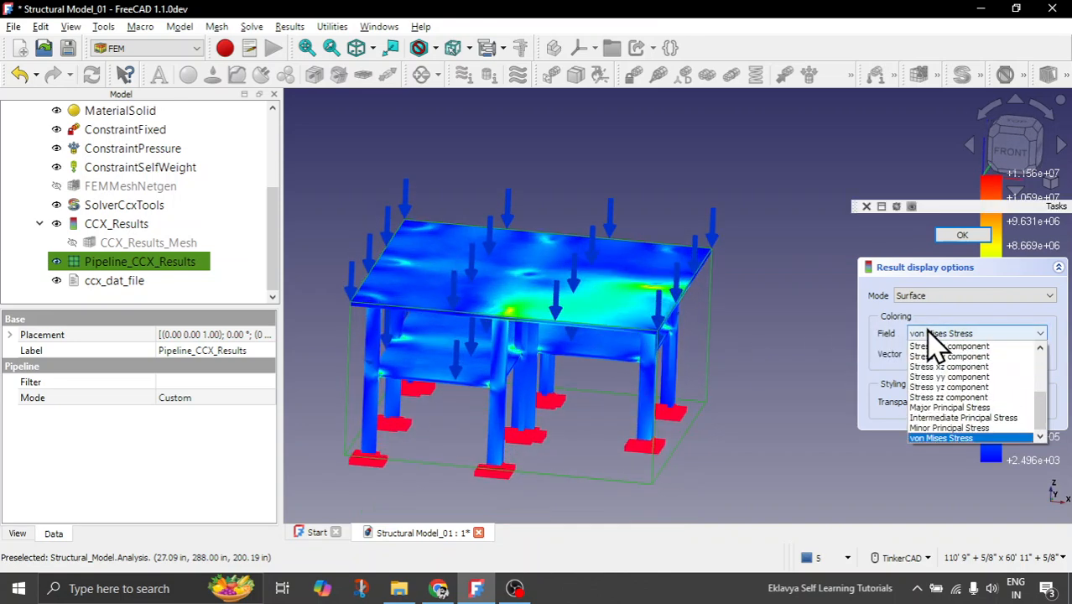
scroll(969, 404, "up", 4)
left_click(971, 379)
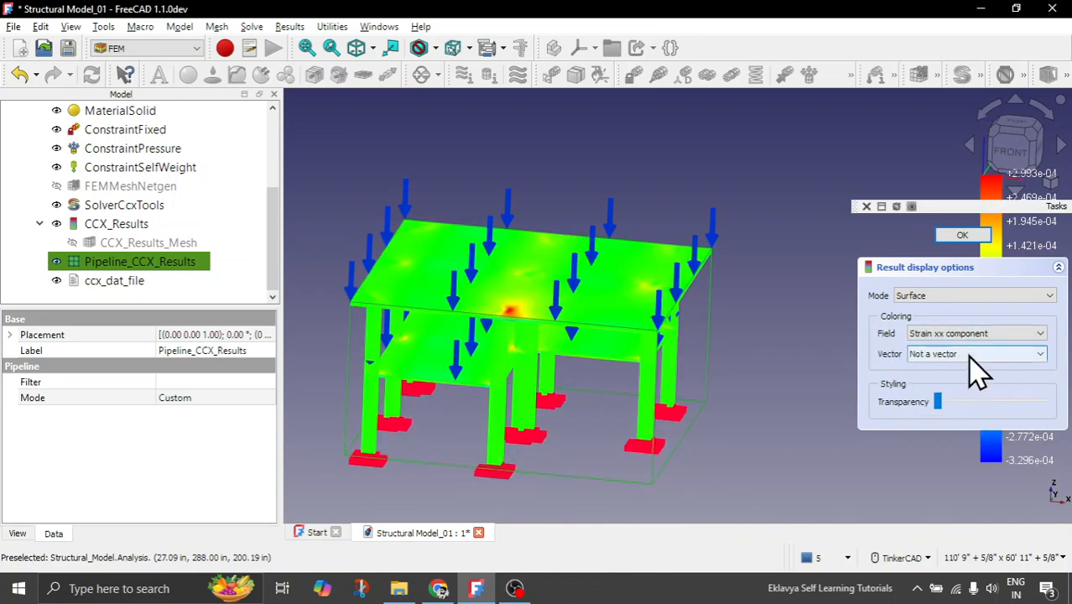
left_click(969, 354)
left_click(969, 364)
Set the colouring field back to Displacement, close the result display options, and view the roof slab from above
left_click(969, 334)
scroll(965, 353, "up", 4)
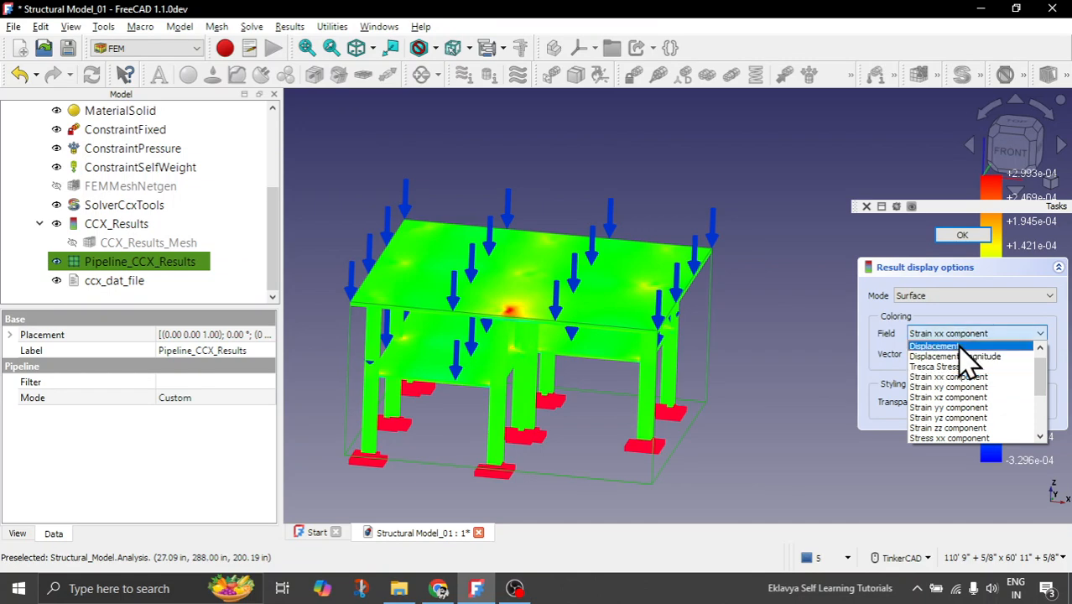
left_click(965, 342)
left_click(960, 236)
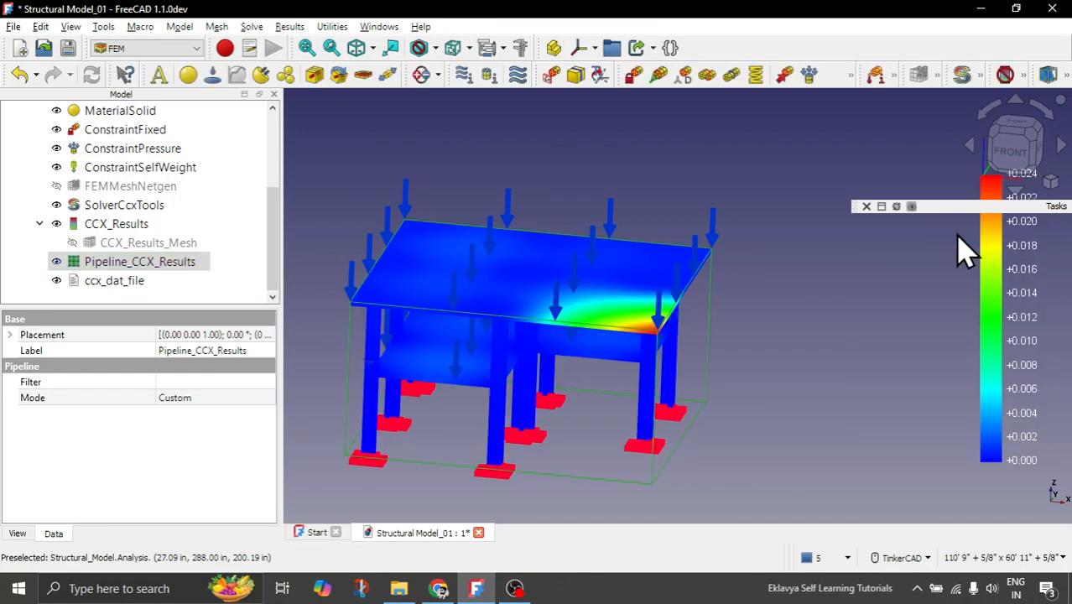
mouse_move(765, 342)
right_mouse_down()
mouse_move(739, 347)
mouse_move(761, 353)
right_mouse_up()
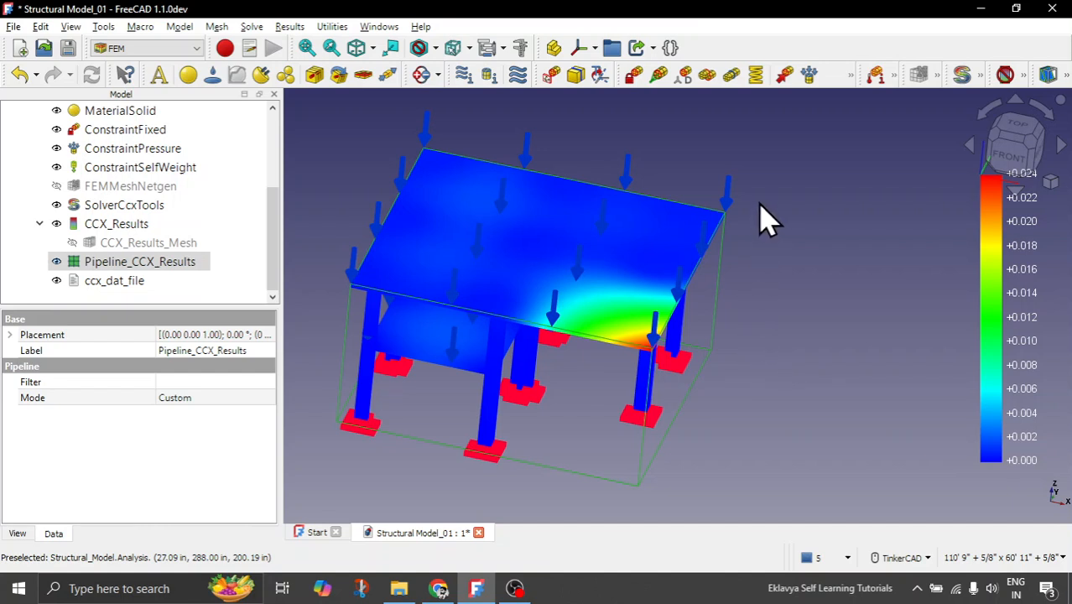
mouse_move(759, 210)
right_mouse_down()
mouse_move(738, 220)
mouse_move(753, 139)
mouse_move(742, 208)
right_mouse_up()
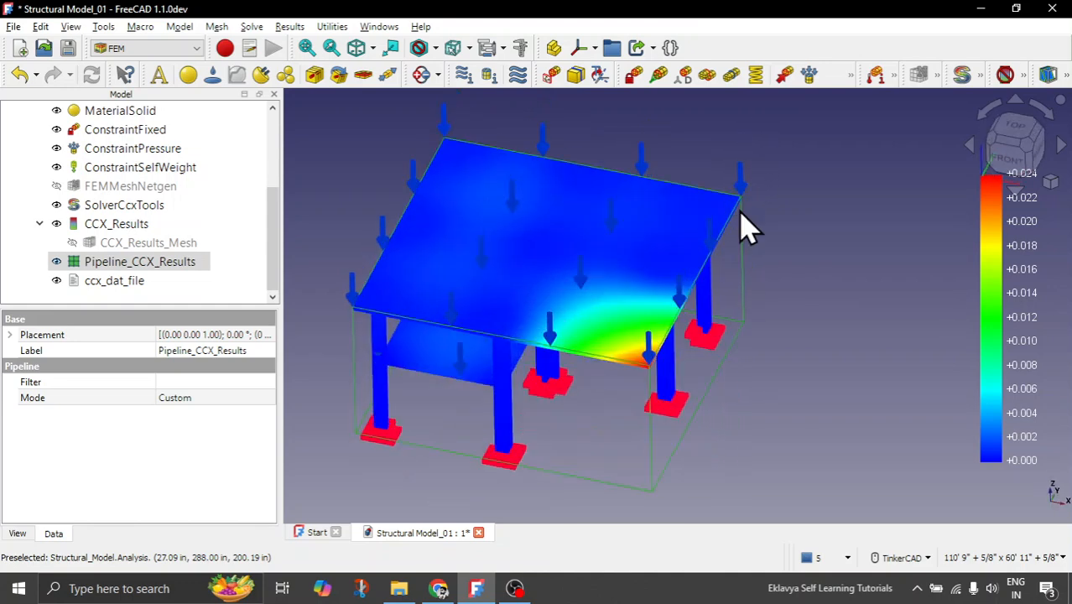
scroll(593, 342, "up", 1)
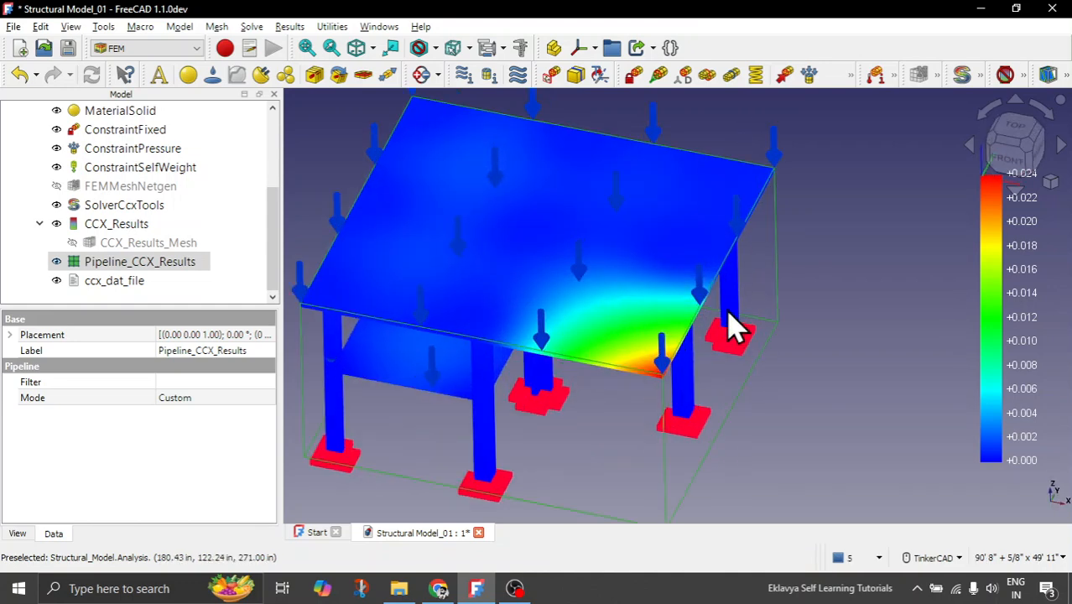